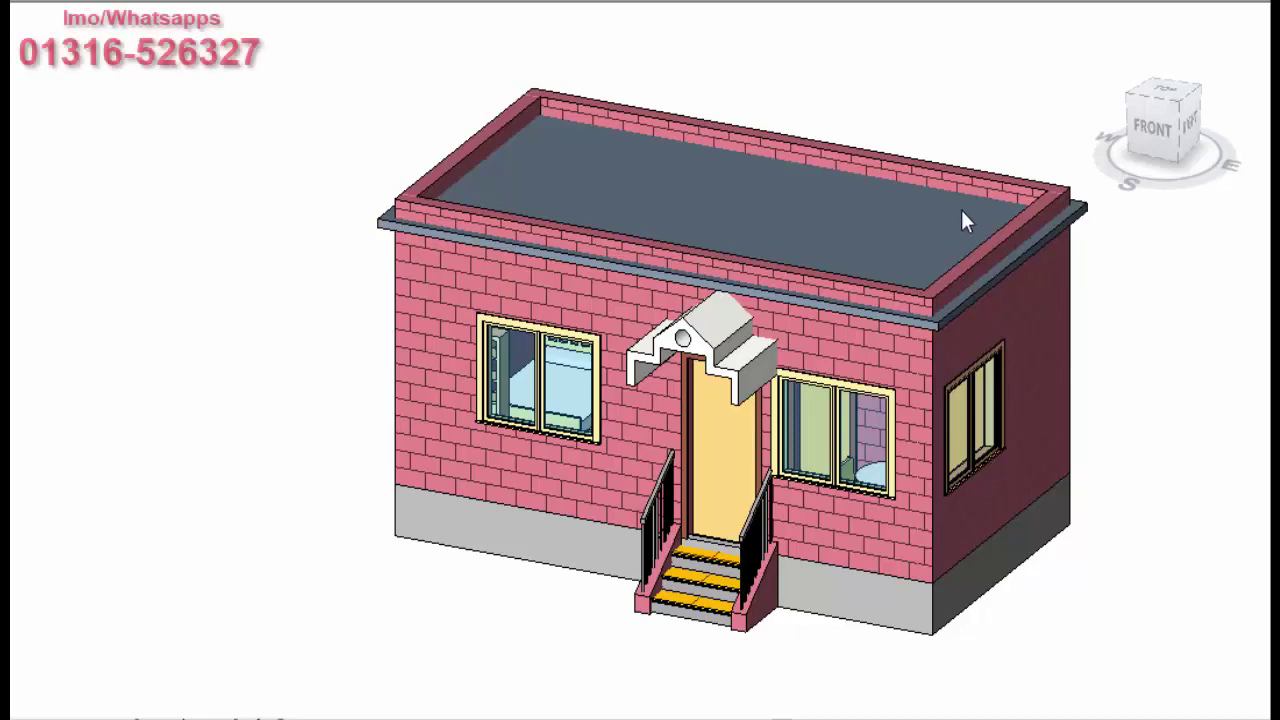
- Zoom and orbit the house, and highlight the estimate's cost item names and column B total
{"action": "scroll", "coordinate": [924, 317], "scroll_direction": "down", "scroll_amount": 2}
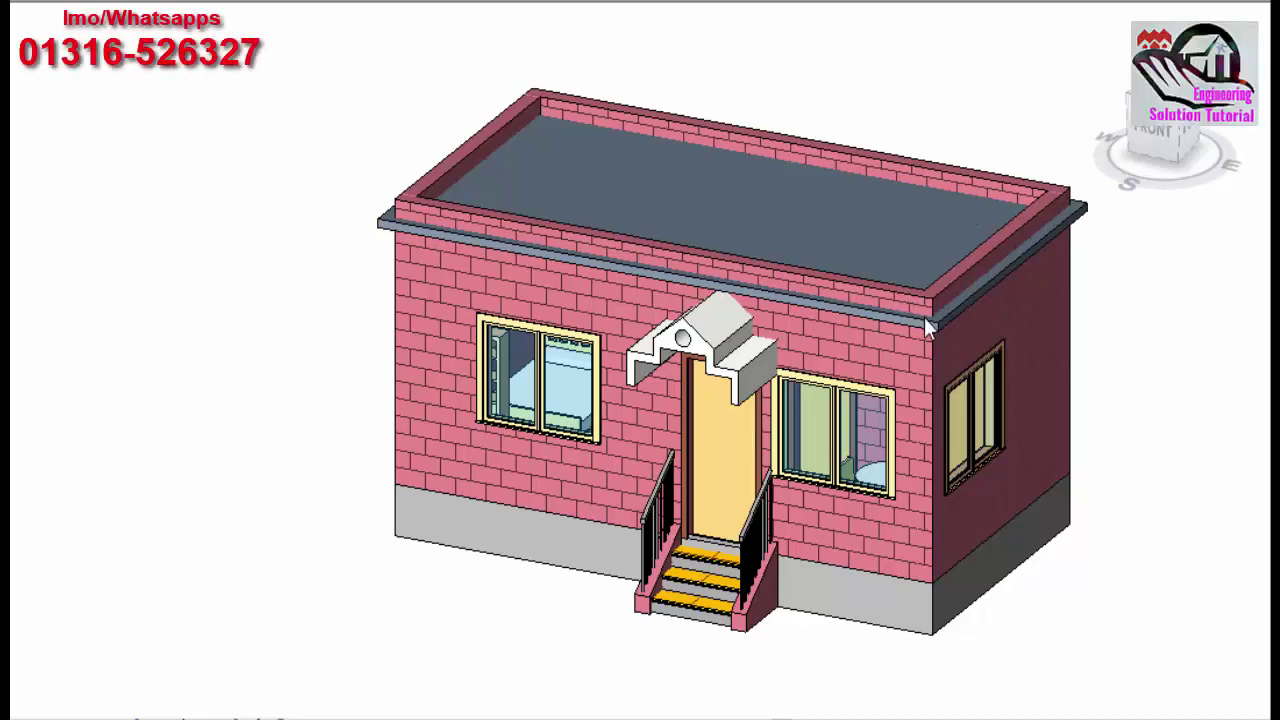
{"action": "scroll", "coordinate": [924, 317], "scroll_direction": "down", "scroll_amount": 1}
{"action": "scroll", "coordinate": [766, 339], "scroll_direction": "up", "scroll_amount": 3}
{"action": "scroll", "coordinate": [769, 335], "scroll_direction": "up", "scroll_amount": 3}
{"action": "scroll", "coordinate": [769, 335], "scroll_direction": "down", "scroll_amount": 2}
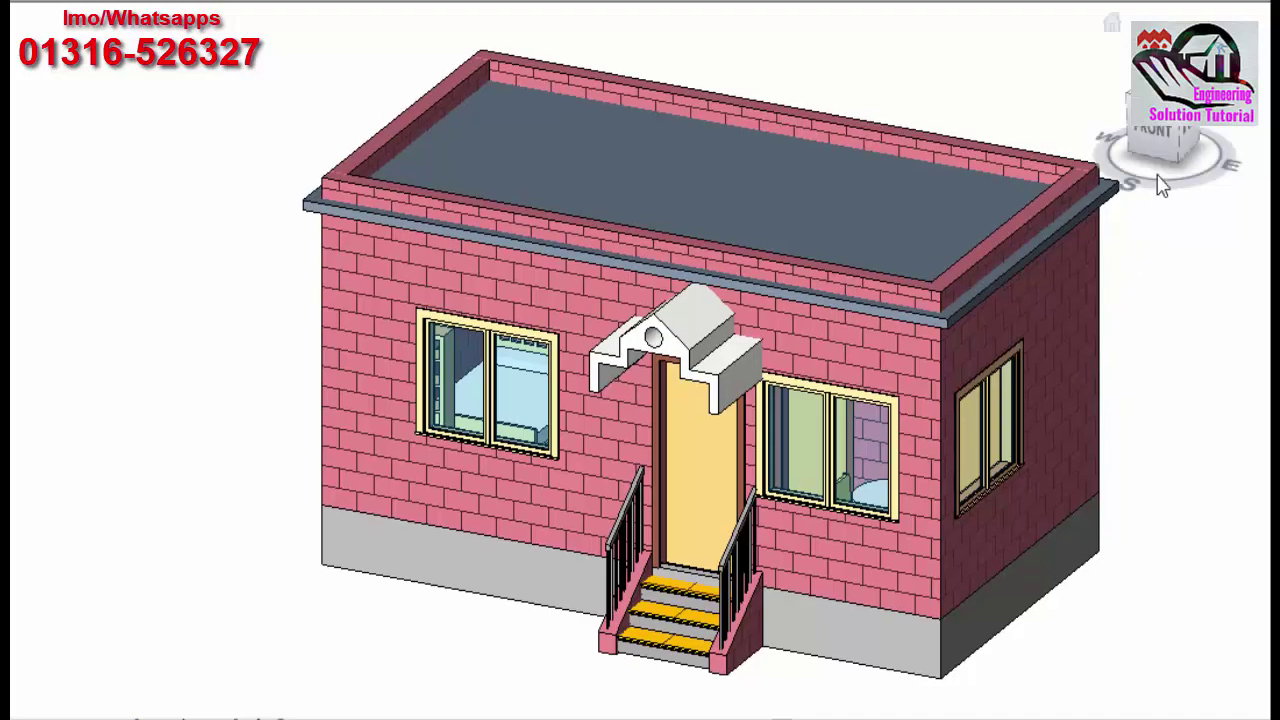
{"action": "left_click_drag", "start_coordinate": [1150, 131], "coordinate": [1160, 165]}
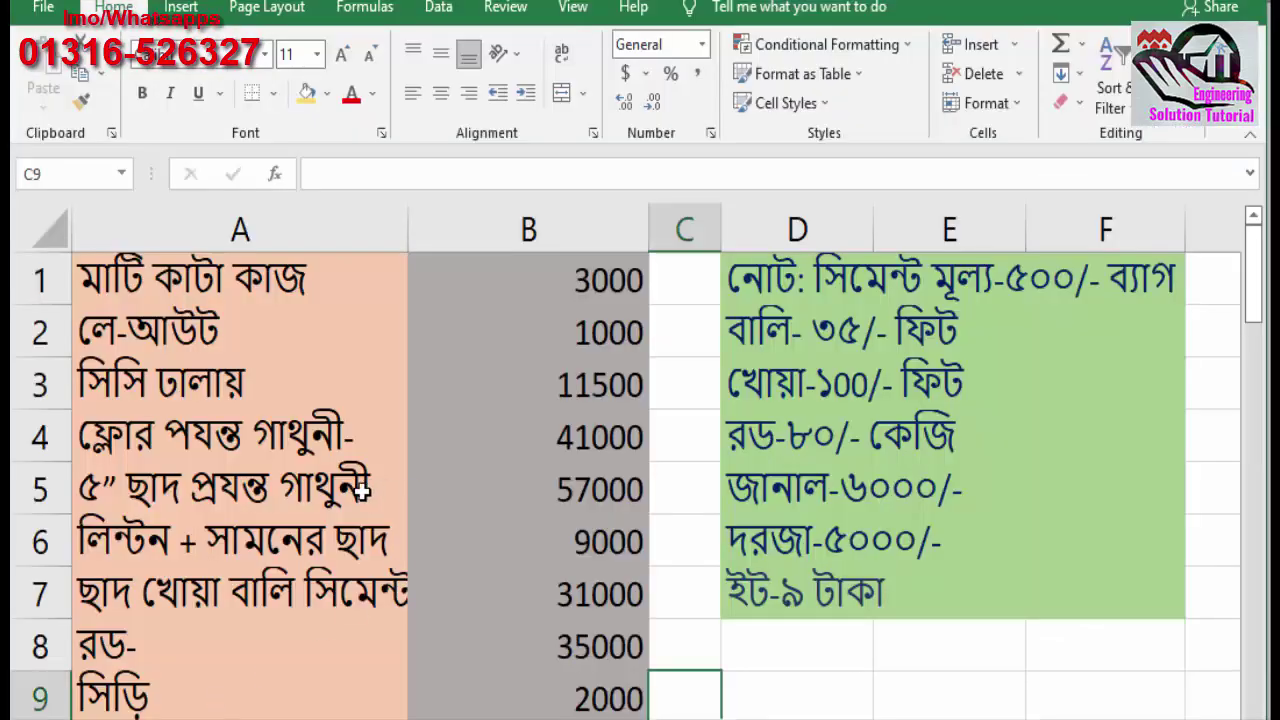
{"action": "left_click_drag", "start_coordinate": [238, 317], "coordinate": [300, 712]}
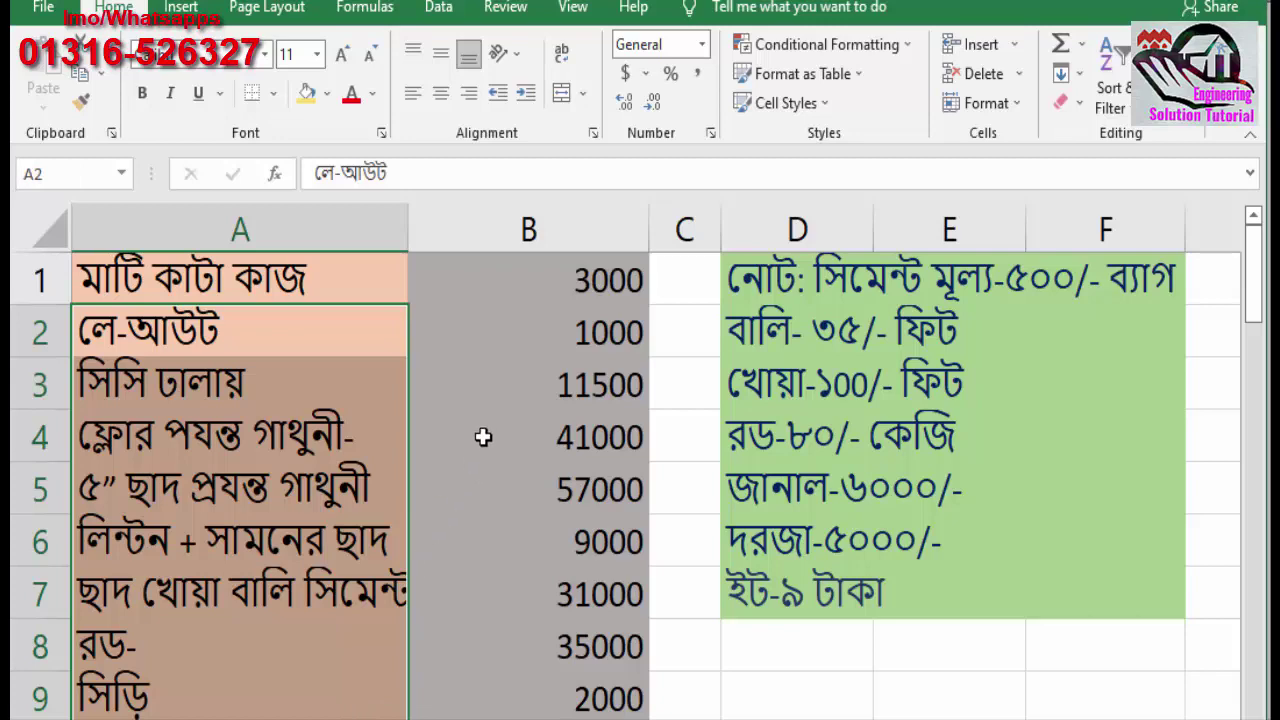
{"action": "left_click_drag", "start_coordinate": [558, 718], "coordinate": [684, 718]}
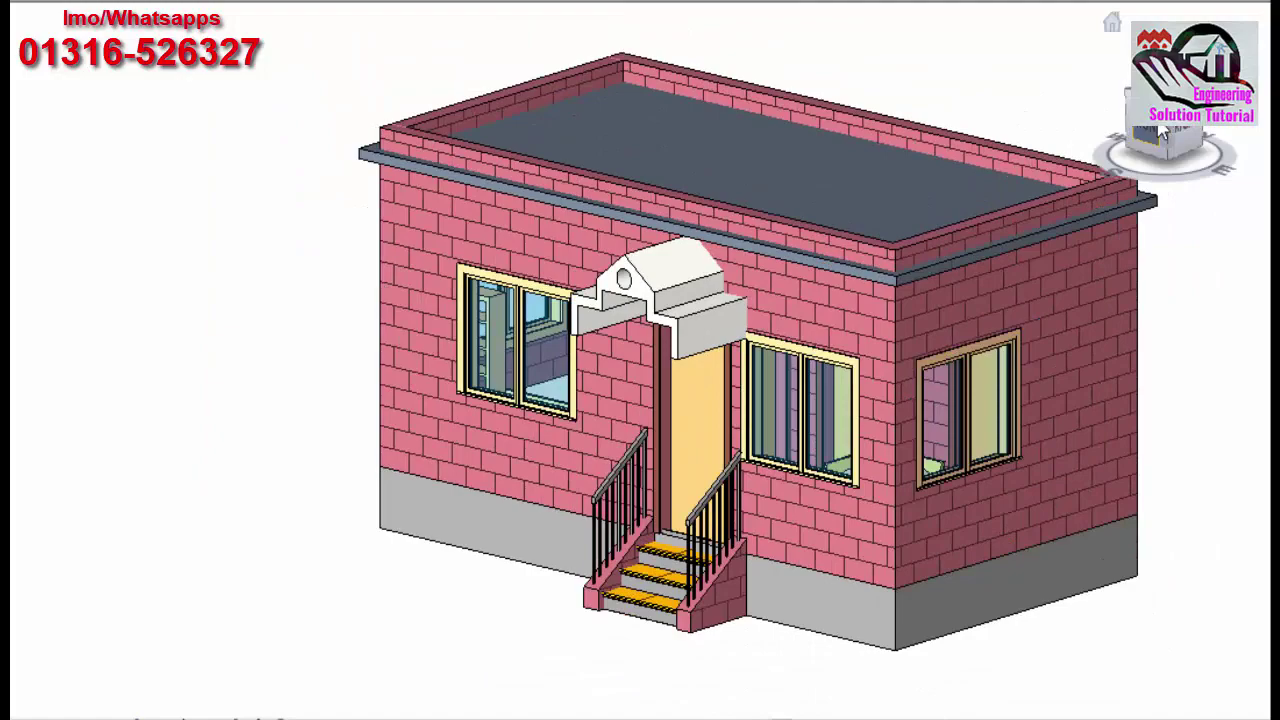
- Fit the house in view and turn it to front and front-right corner views
{"action": "left_click_drag", "start_coordinate": [1162, 130], "coordinate": [1185, 135]}
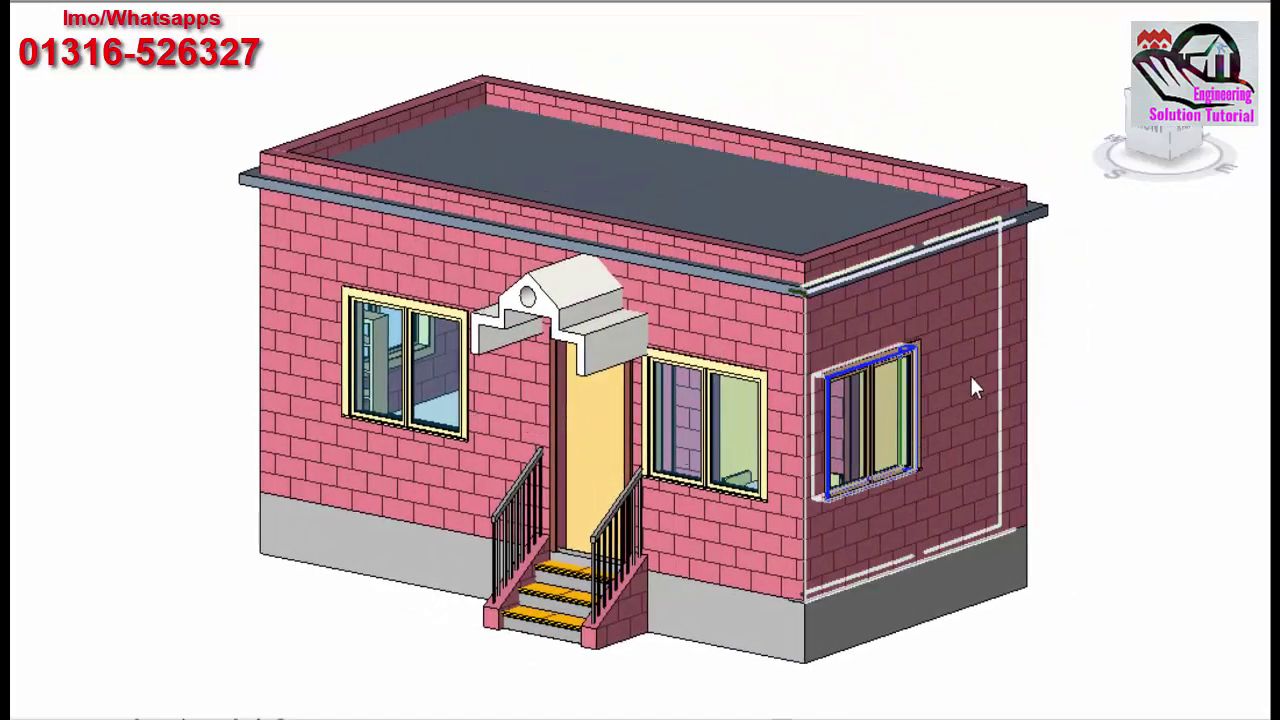
{"action": "scroll", "coordinate": [700, 80], "scroll_direction": "up", "scroll_amount": 2}
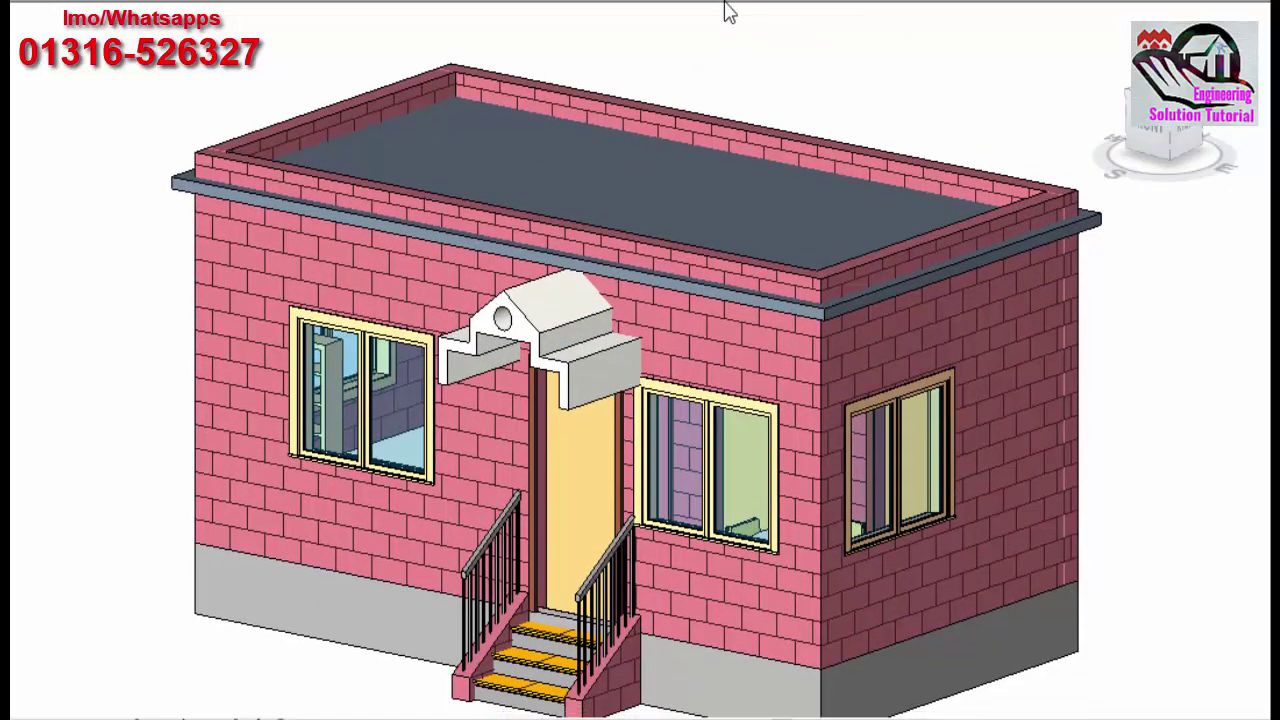
{"action": "left_click_drag", "start_coordinate": [780, 73], "coordinate": [766, 40]}
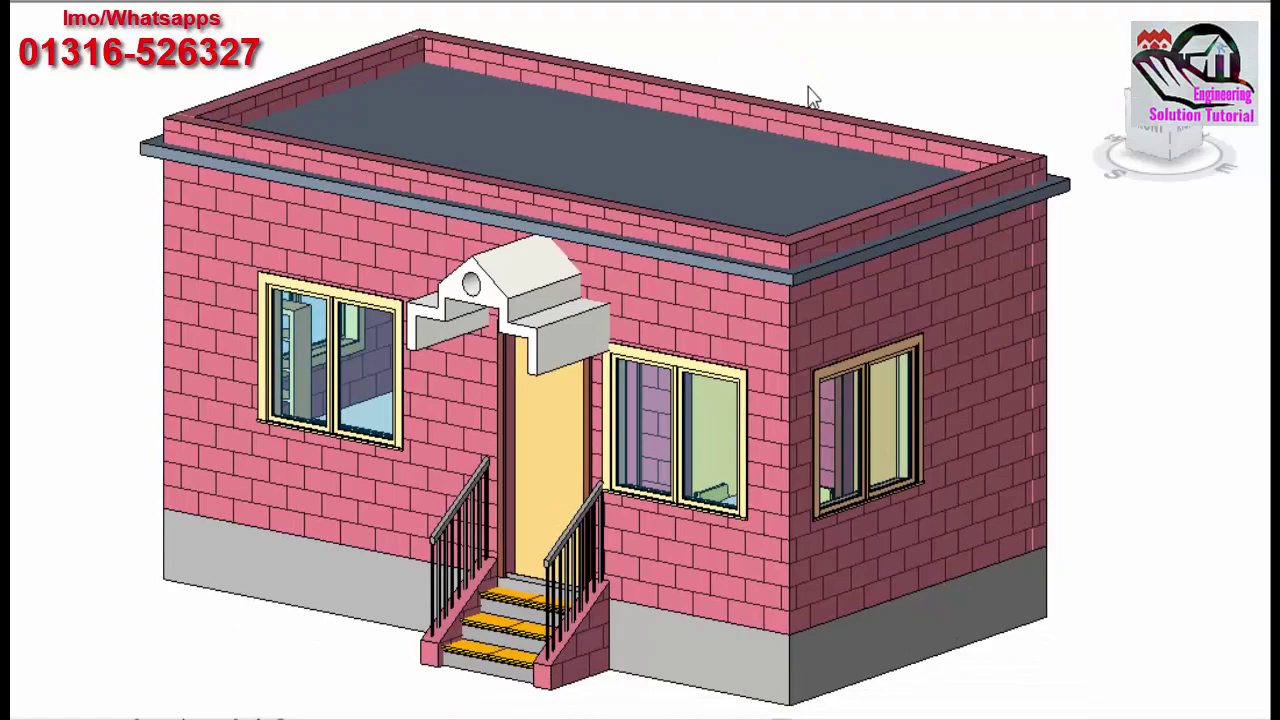
{"action": "left_click", "coordinate": [1153, 180]}
{"action": "mouse_move", "coordinate": [1170, 130]}
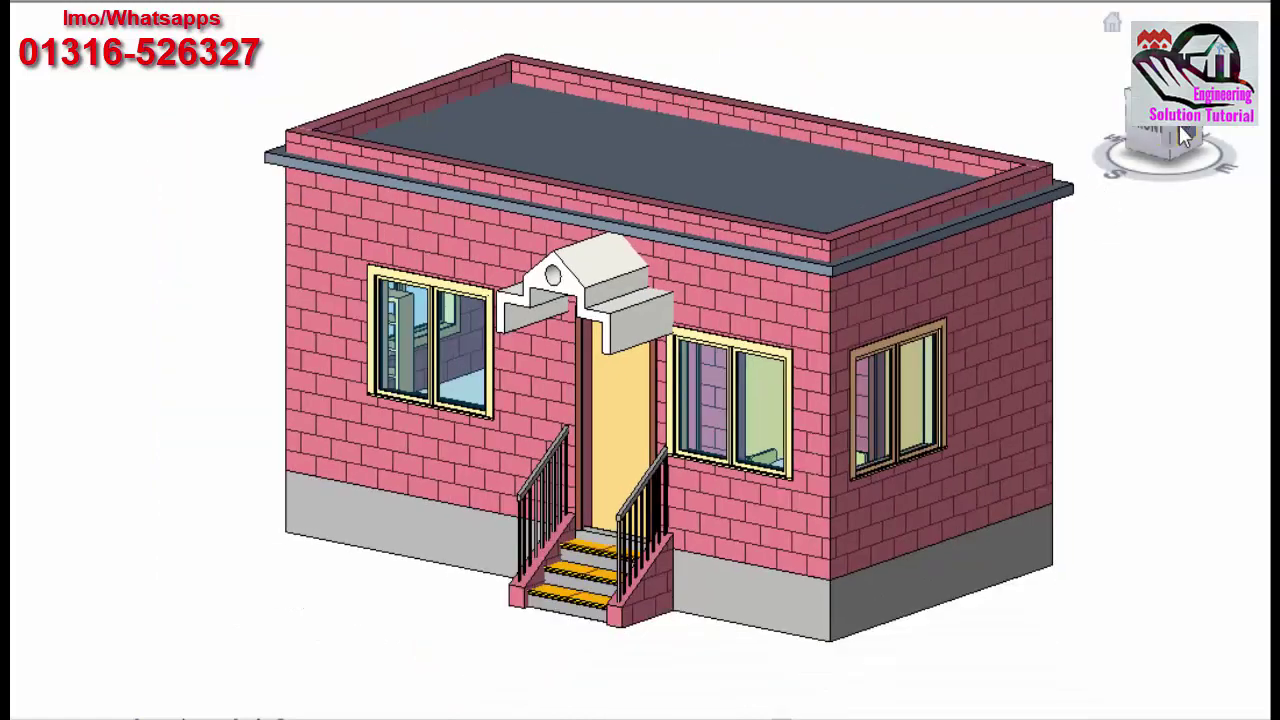
{"action": "left_click", "coordinate": [1179, 125]}
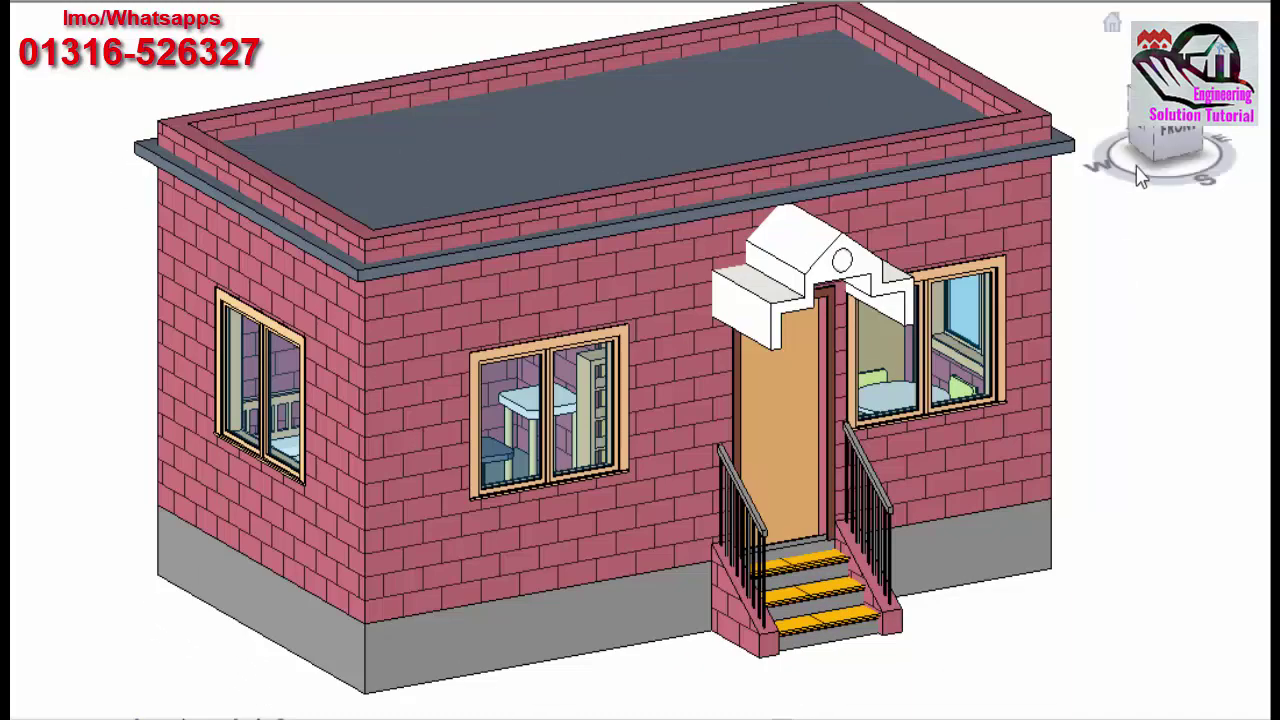
{"action": "left_click", "coordinate": [1195, 135]}
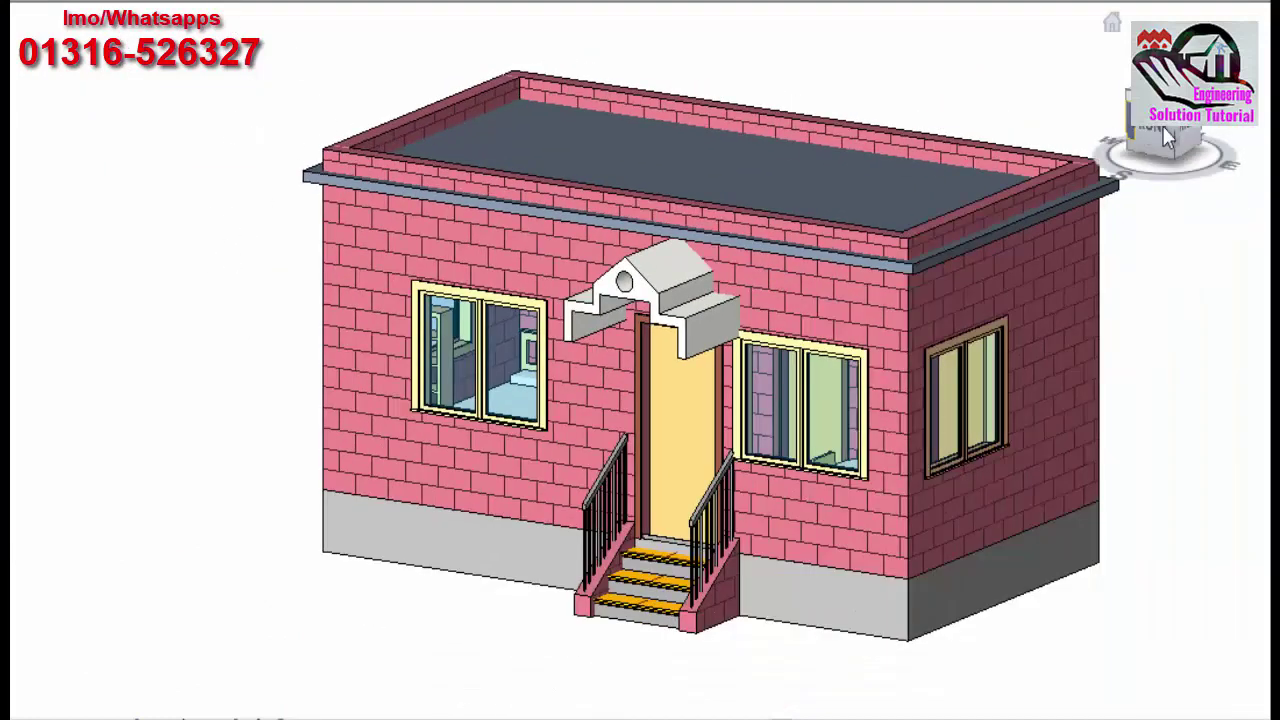
{"action": "left_click", "coordinate": [1180, 128]}
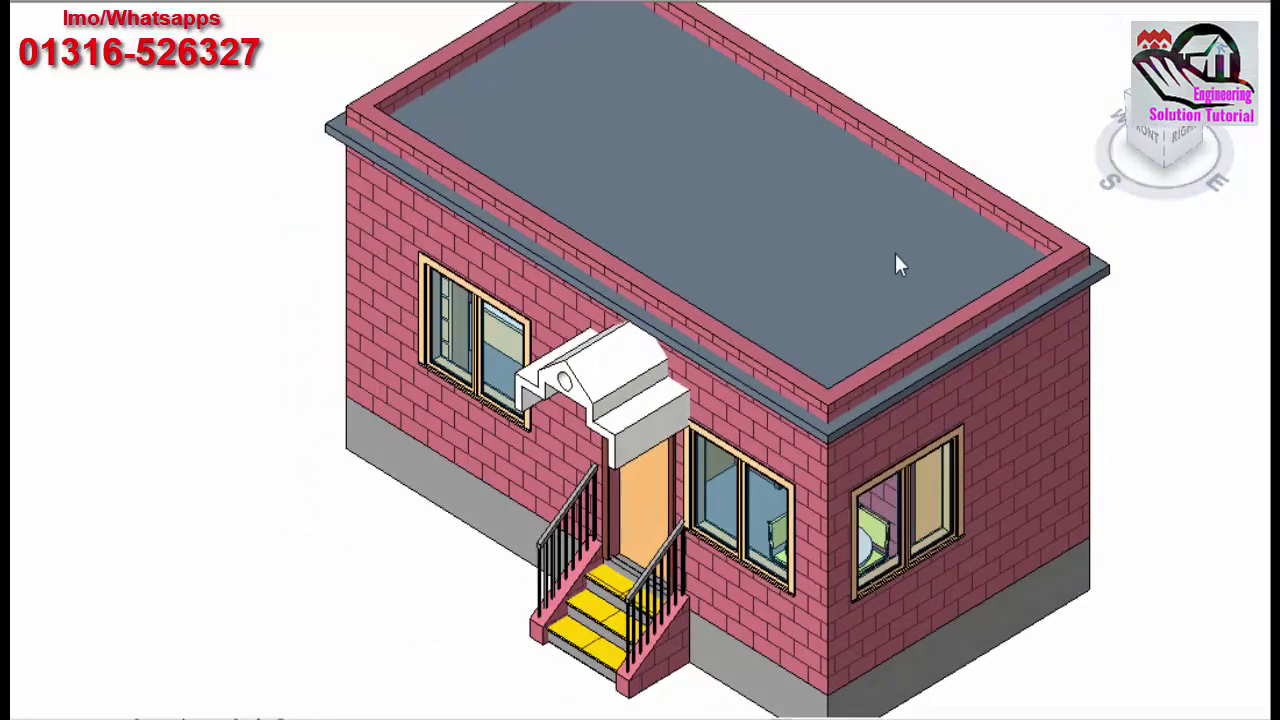
- Select the roof and its edge and hide them to expose the interior
{"action": "left_click", "coordinate": [843, 432]}
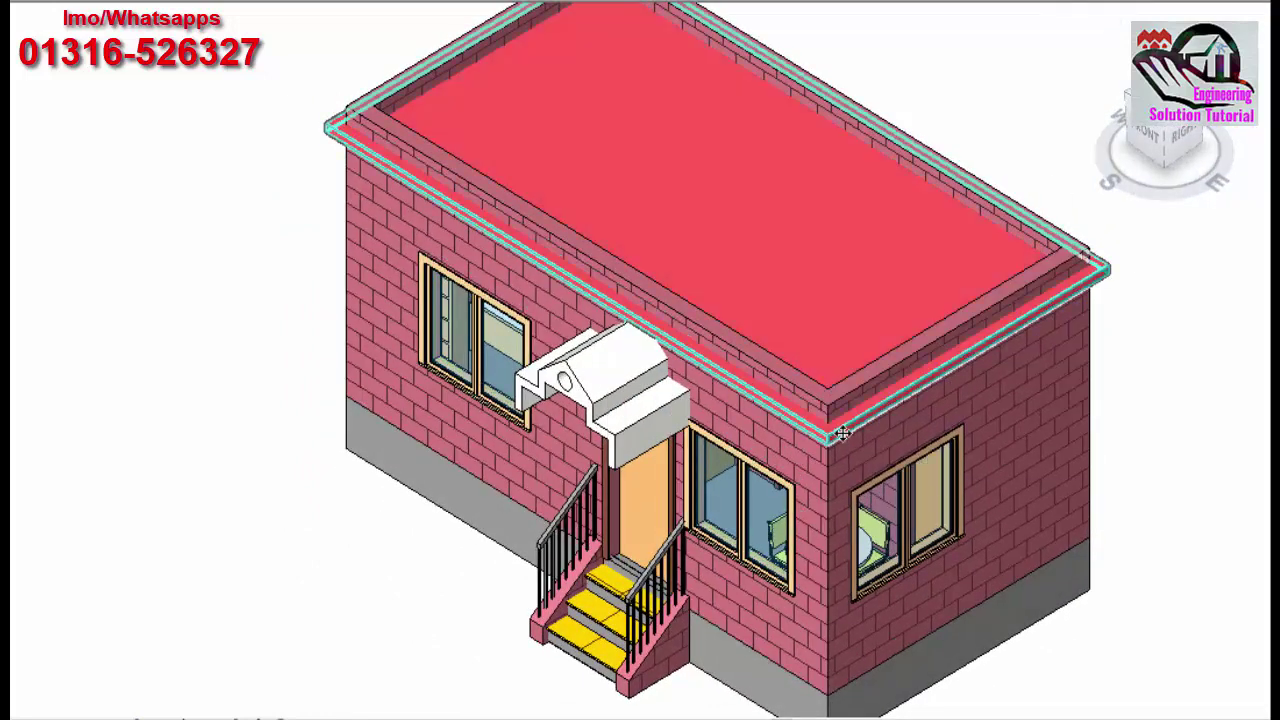
{"action": "left_click", "coordinate": [843, 432]}
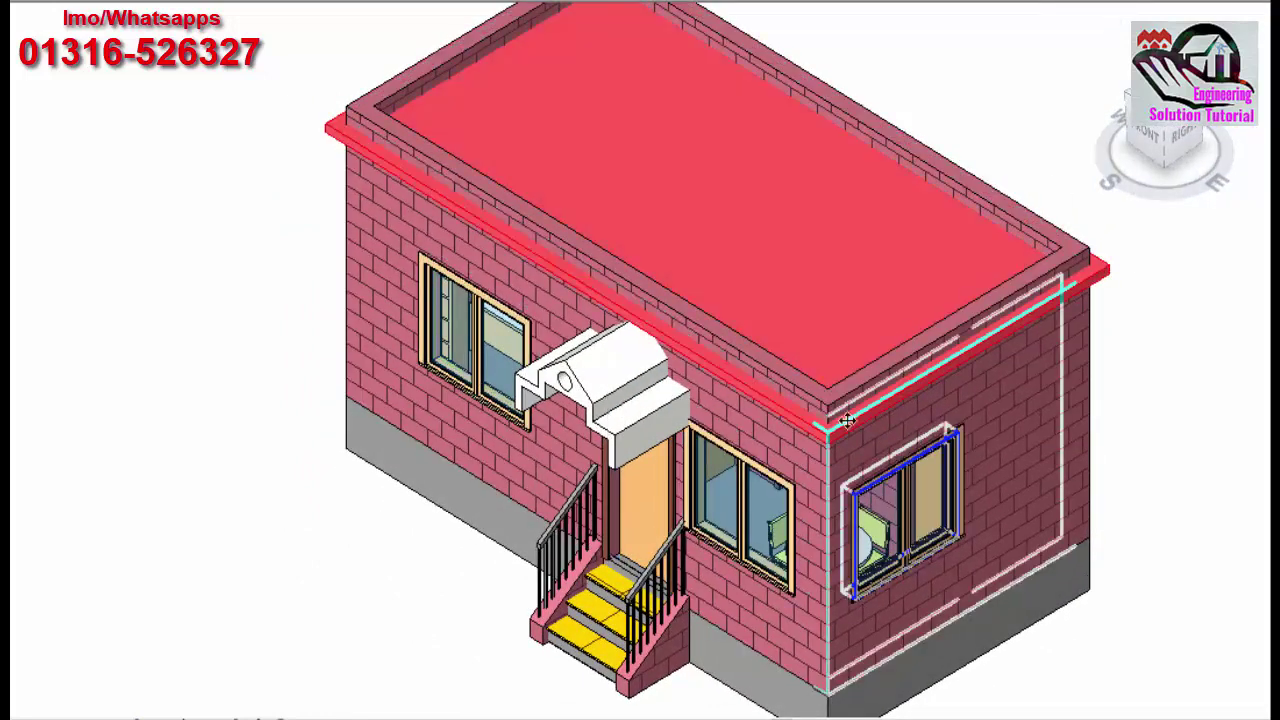
{"action": "key", "text": "Delete"}
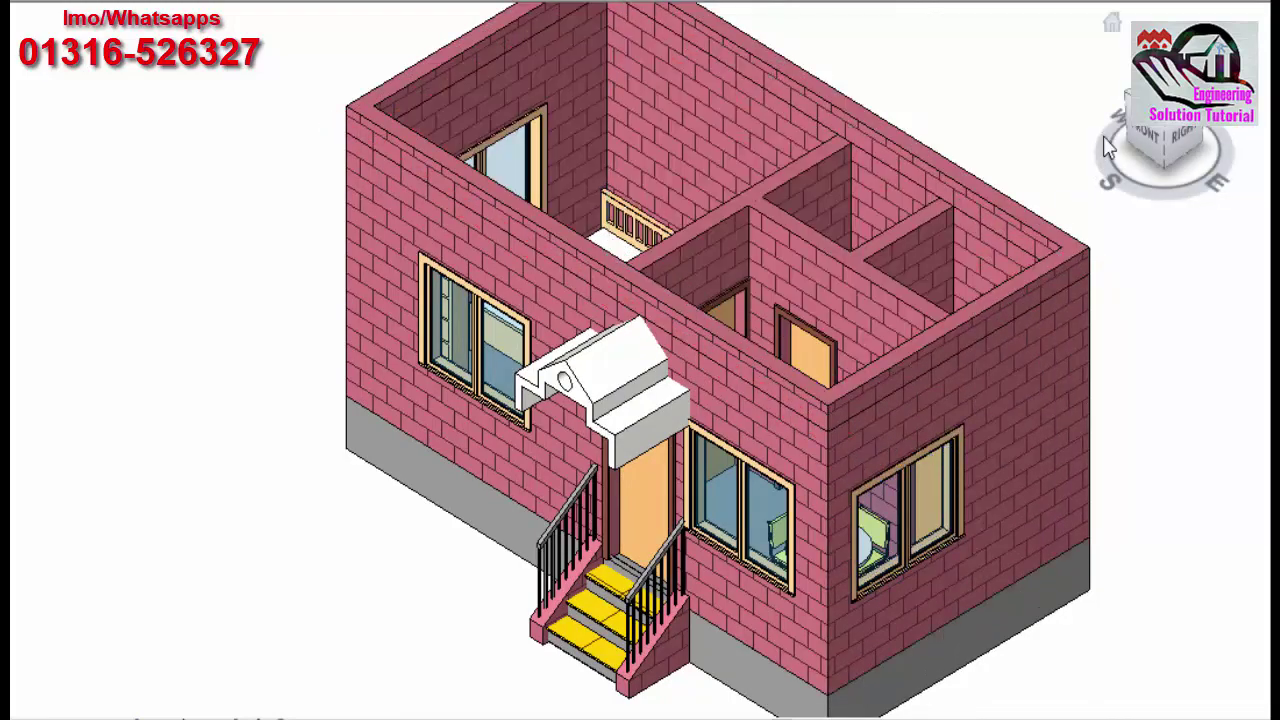
- Orbit and pan to look down into the bedroom, toilet and partition walls
{"action": "left_click_drag", "start_coordinate": [1155, 140], "coordinate": [1172, 120]}
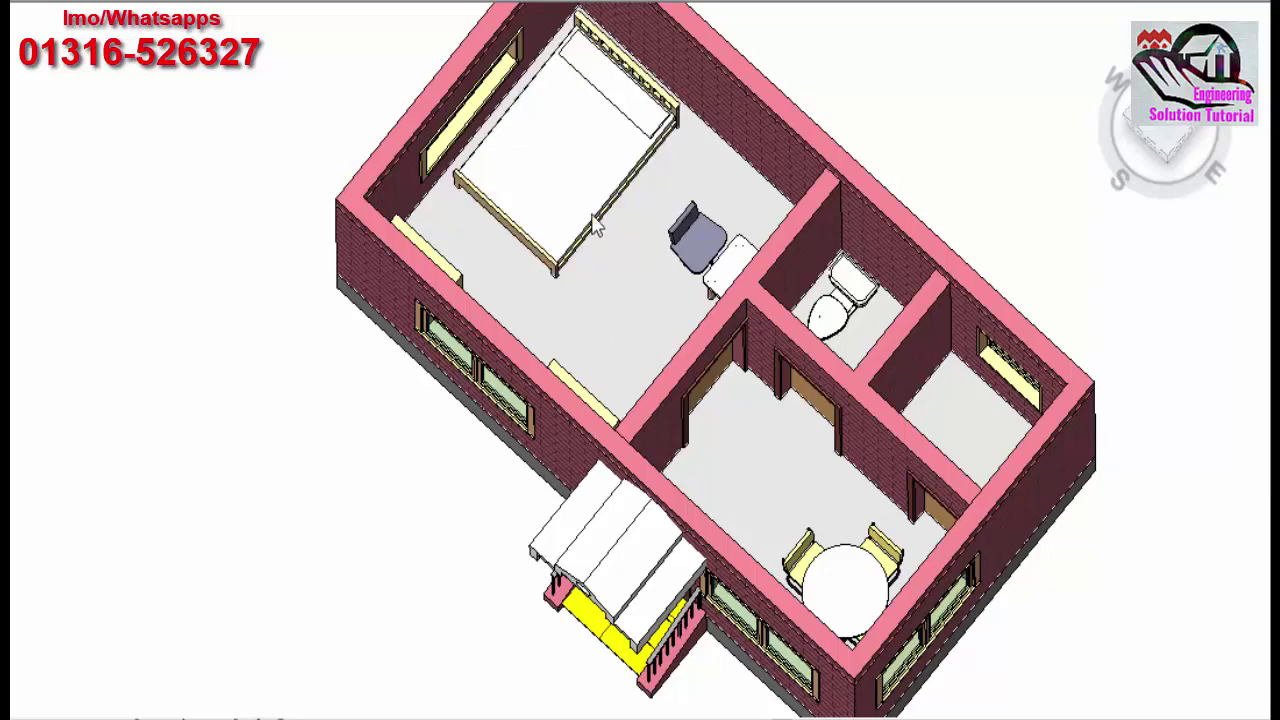
{"action": "left_click_drag", "start_coordinate": [660, 318], "coordinate": [640, 366]}
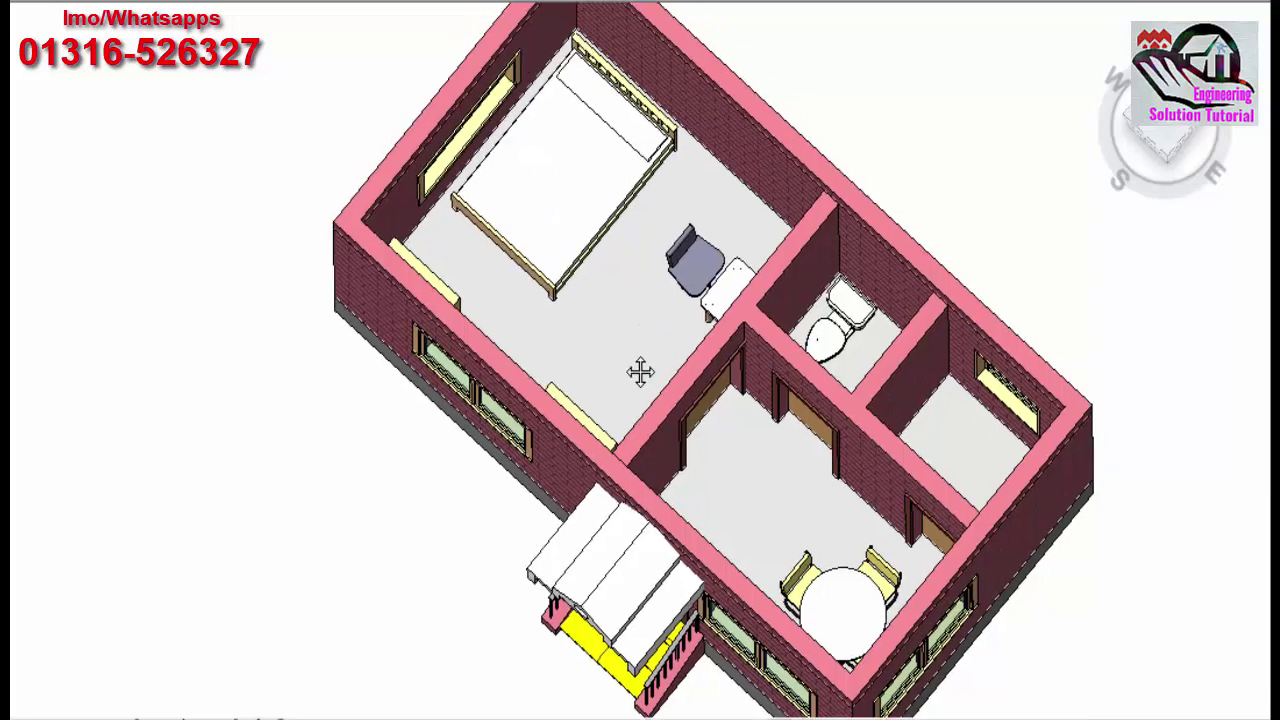
{"action": "mouse_move", "coordinate": [1165, 130]}
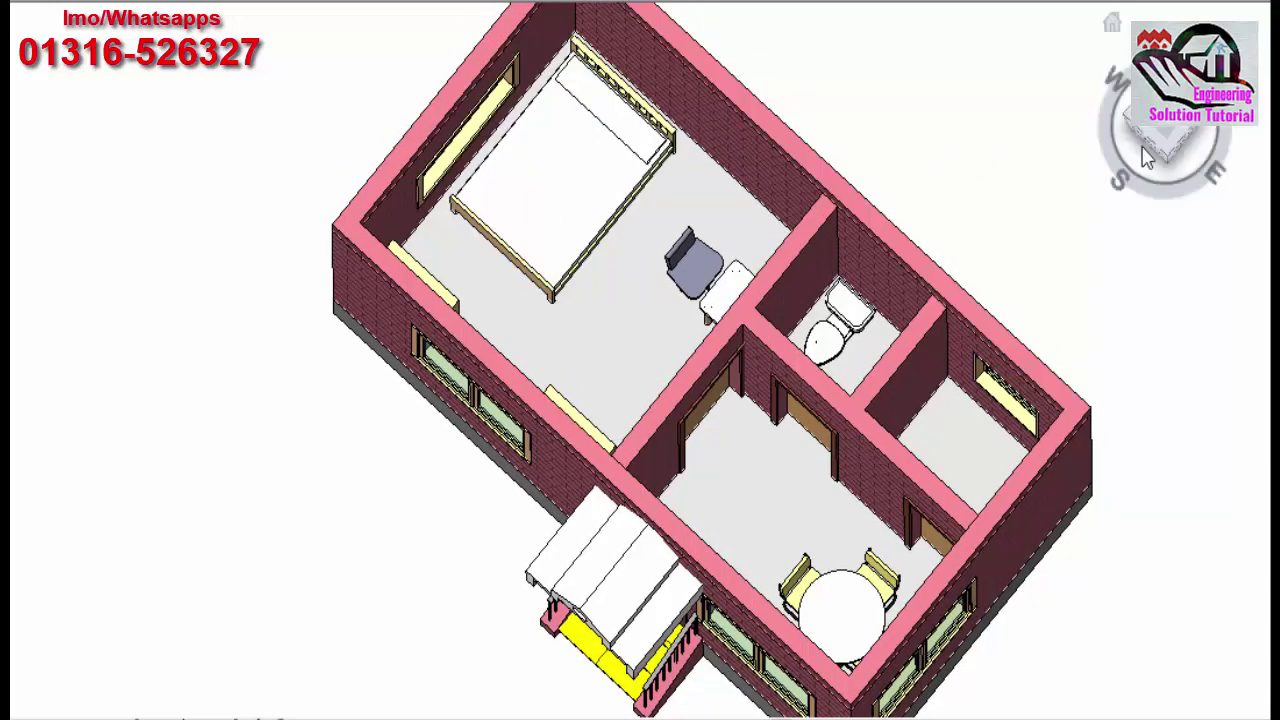
{"action": "left_click_drag", "start_coordinate": [1166, 128], "coordinate": [1170, 140]}
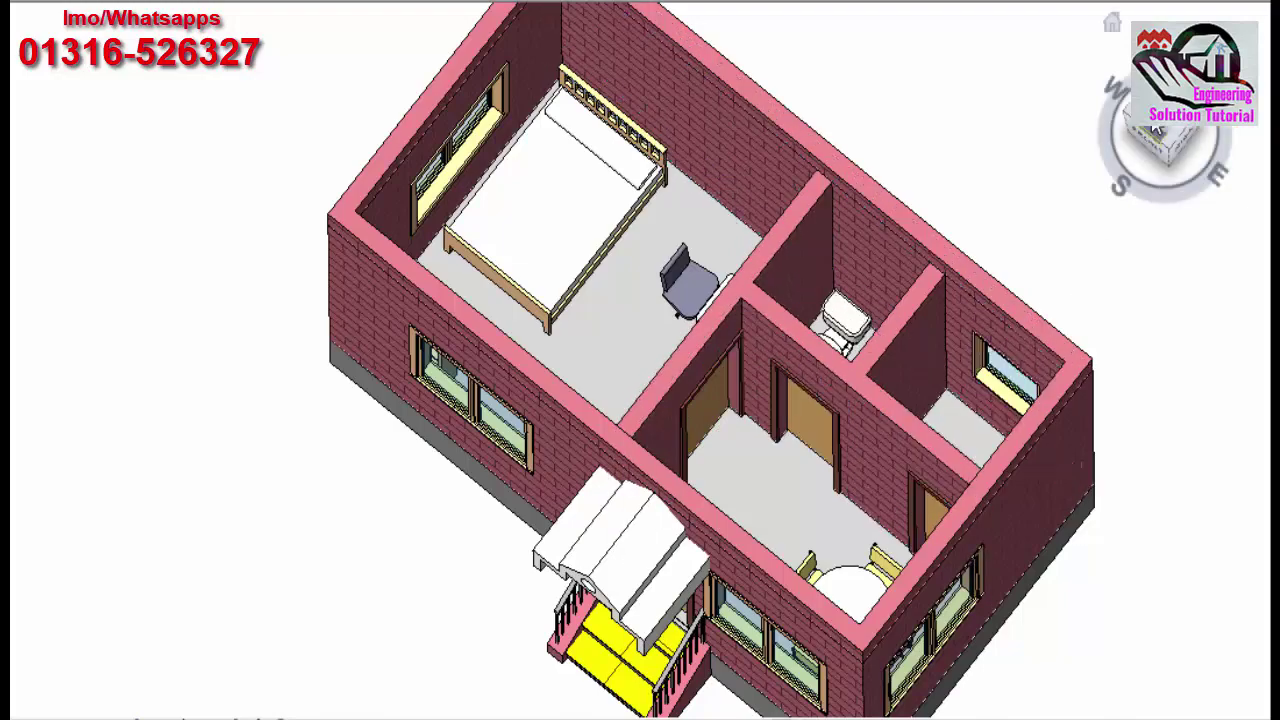
{"action": "left_click_drag", "start_coordinate": [1165, 135], "coordinate": [1140, 150]}
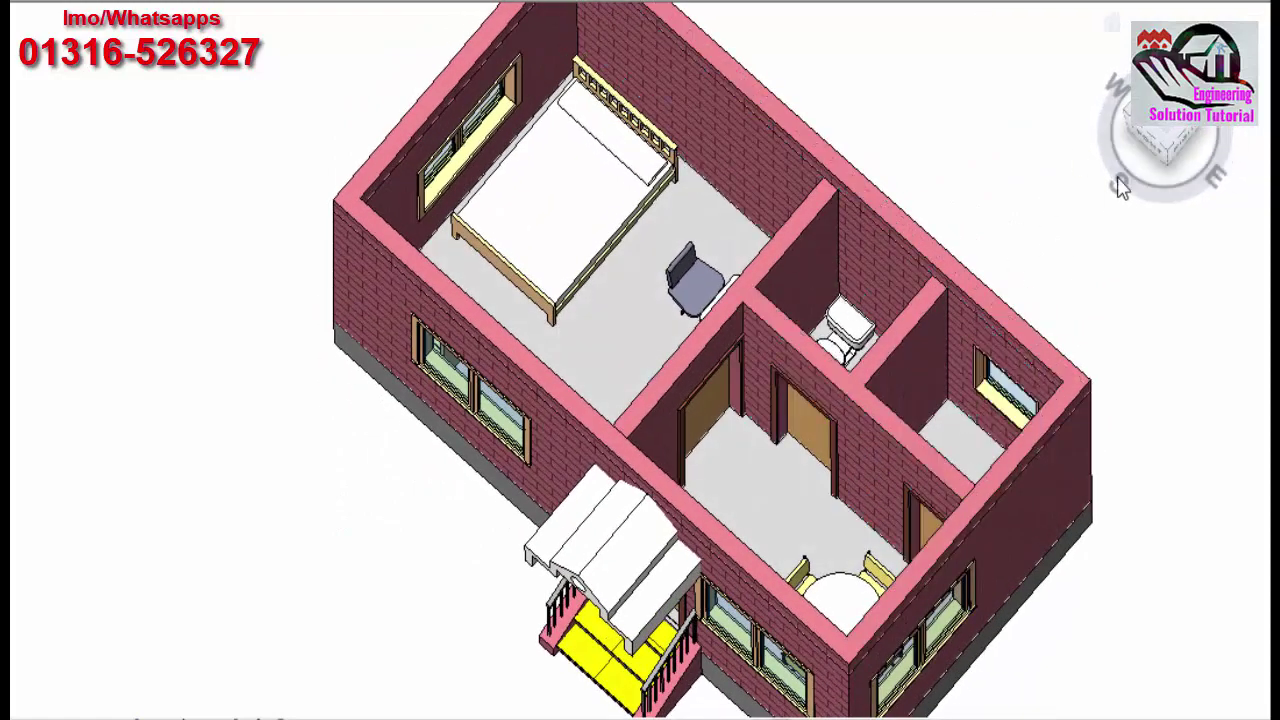
{"action": "left_click", "coordinate": [1140, 130]}
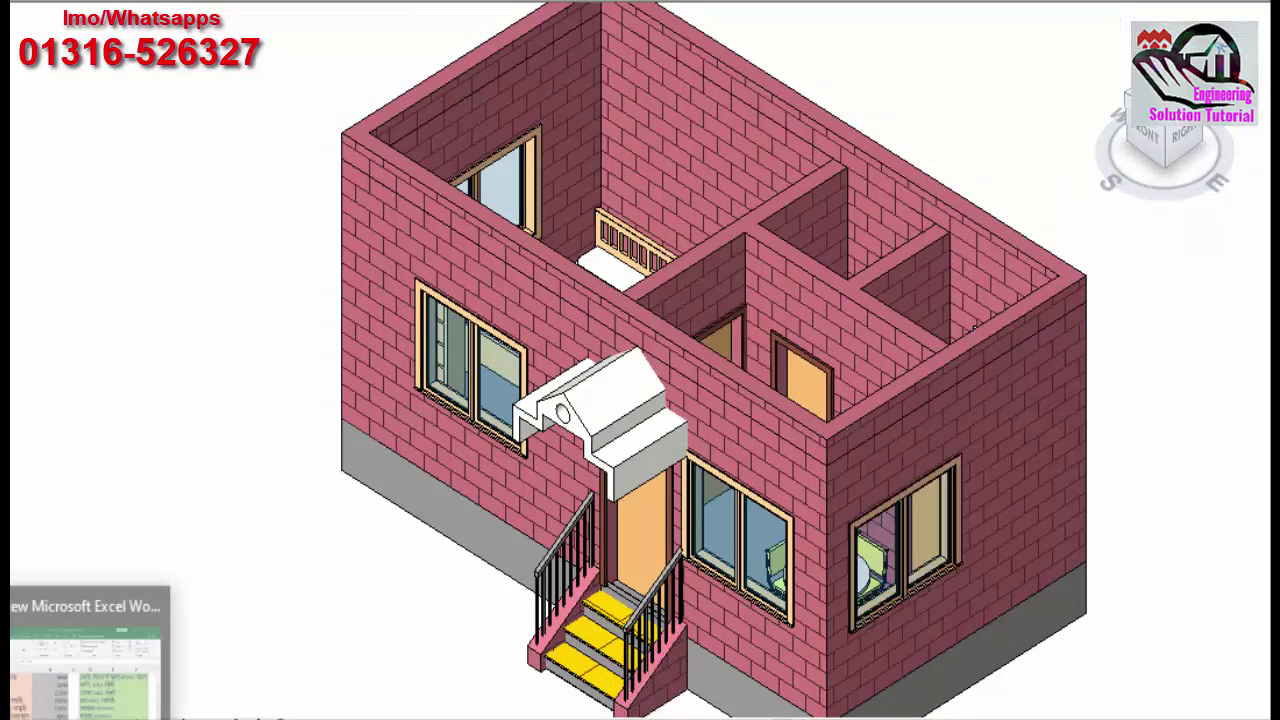
- In the estimate, check item A6, row 1 and the 3000 amount in B1, then return to Revit
{"action": "left_click", "coordinate": [90, 650]}
{"action": "left_click", "coordinate": [405, 557]}
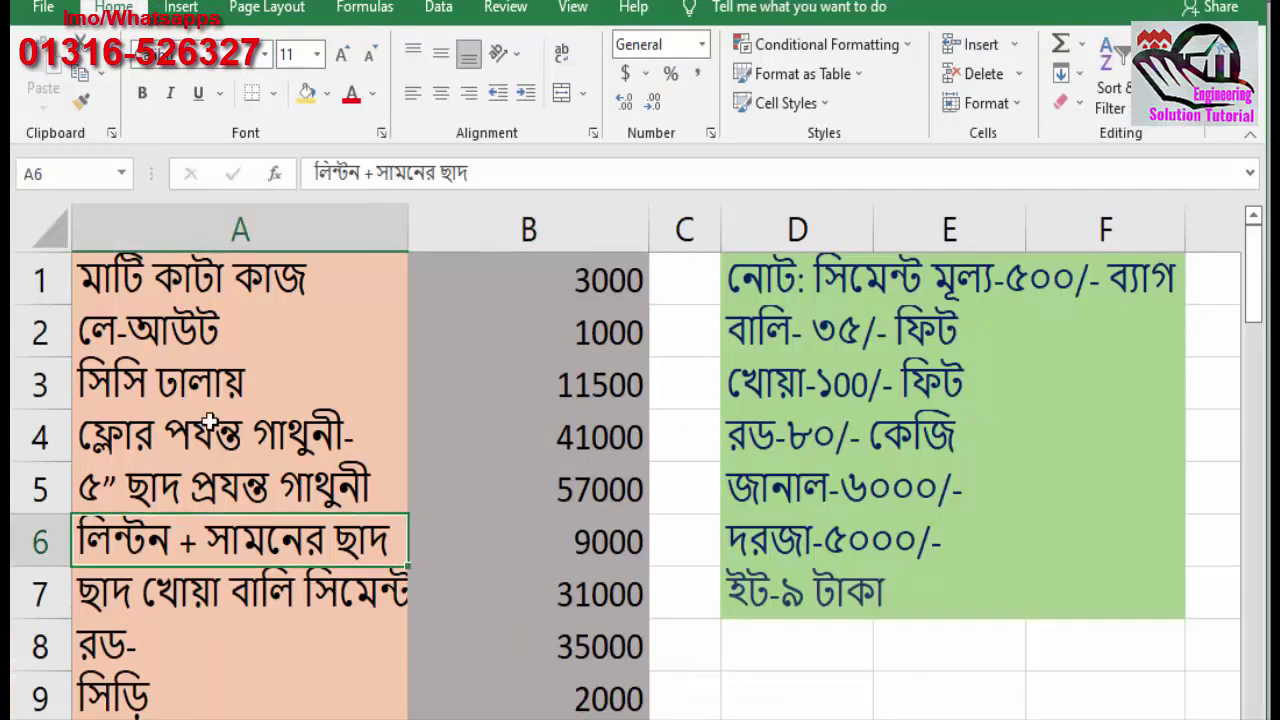
{"action": "left_click_drag", "start_coordinate": [55, 294], "coordinate": [581, 287]}
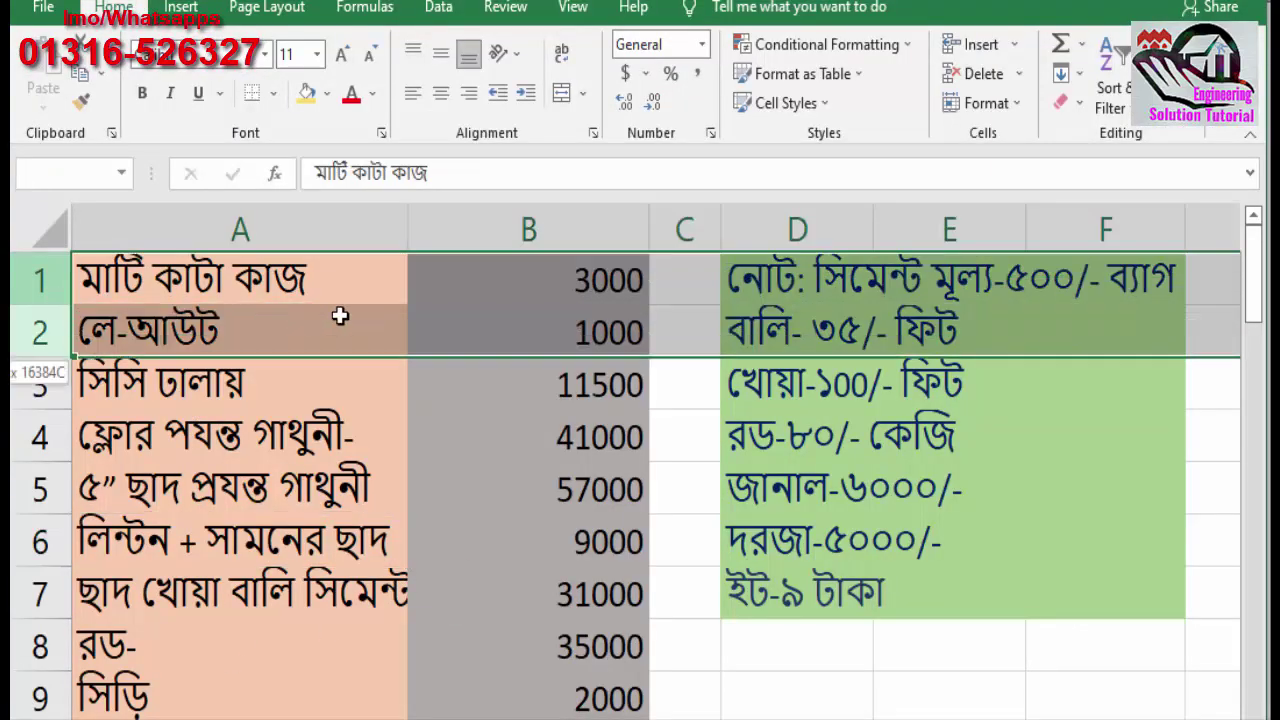
{"action": "left_click", "coordinate": [625, 290]}
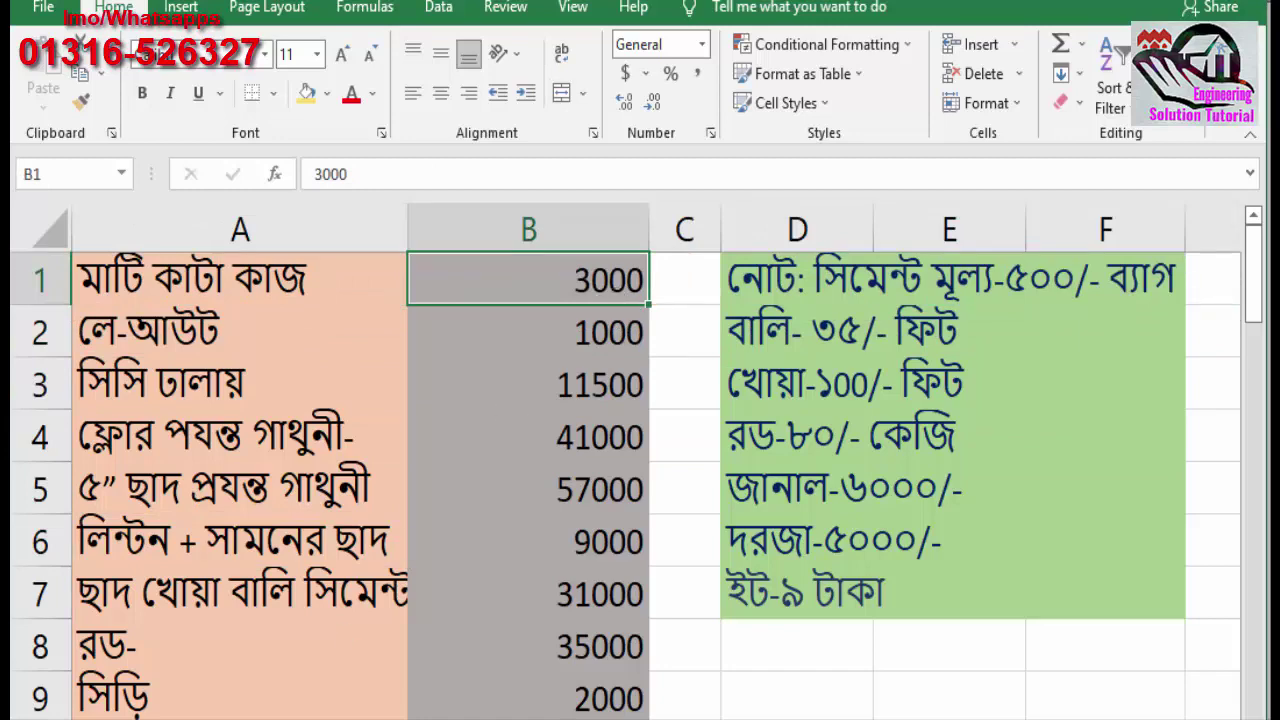
{"action": "left_click", "coordinate": [370, 700]}
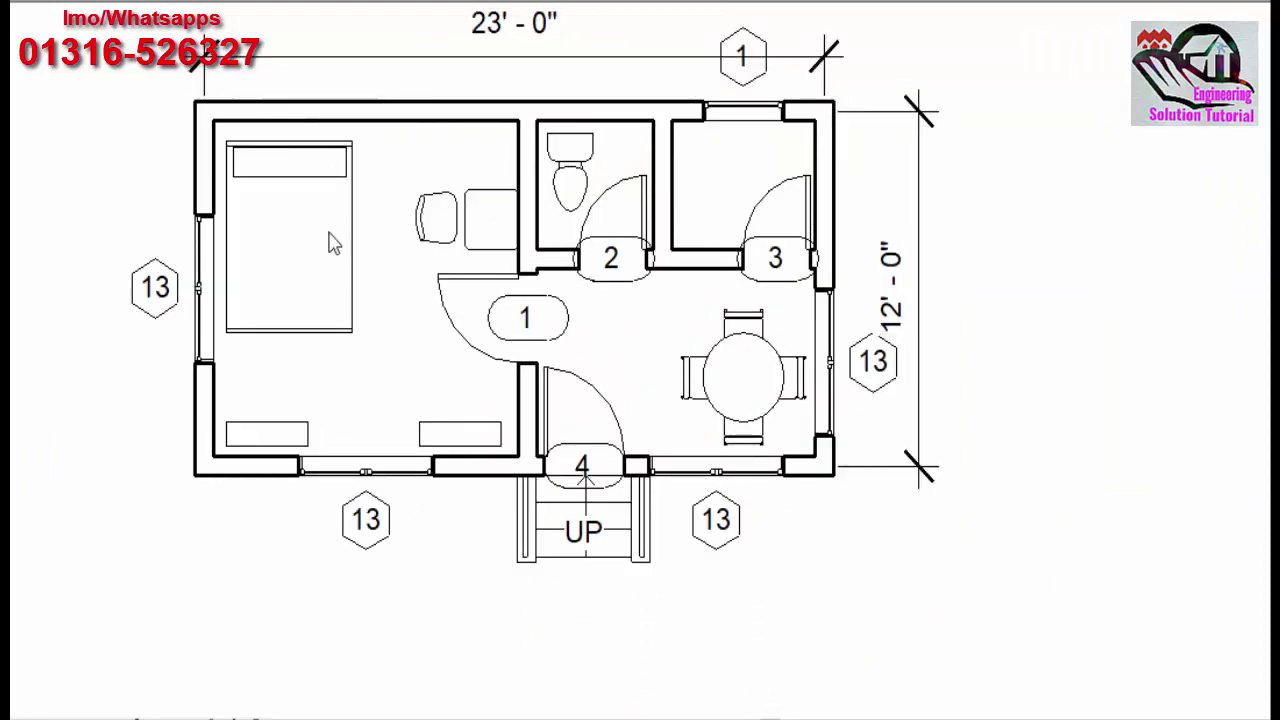
- Pan and zoom around the 23'-0" by 12'-0" floor plan
{"action": "left_click_drag", "start_coordinate": [440, 294], "coordinate": [450, 330]}
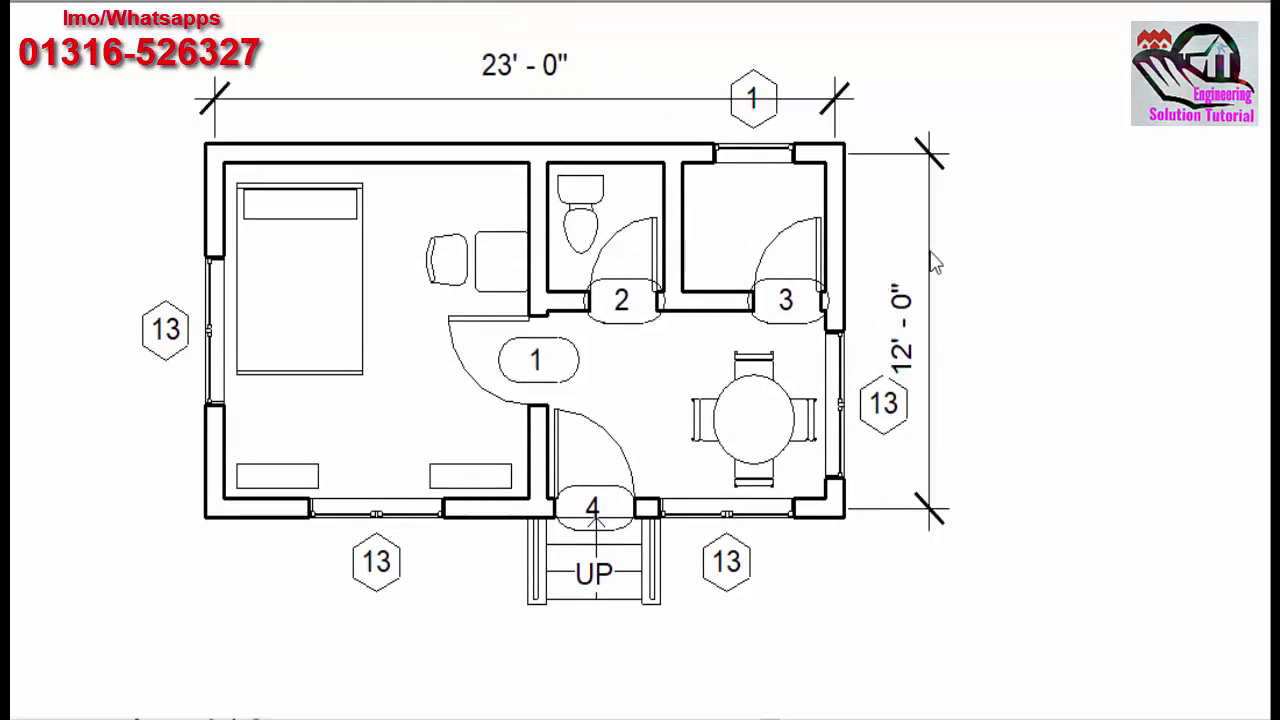
{"action": "scroll", "coordinate": [446, 253], "scroll_direction": "up", "scroll_amount": 2}
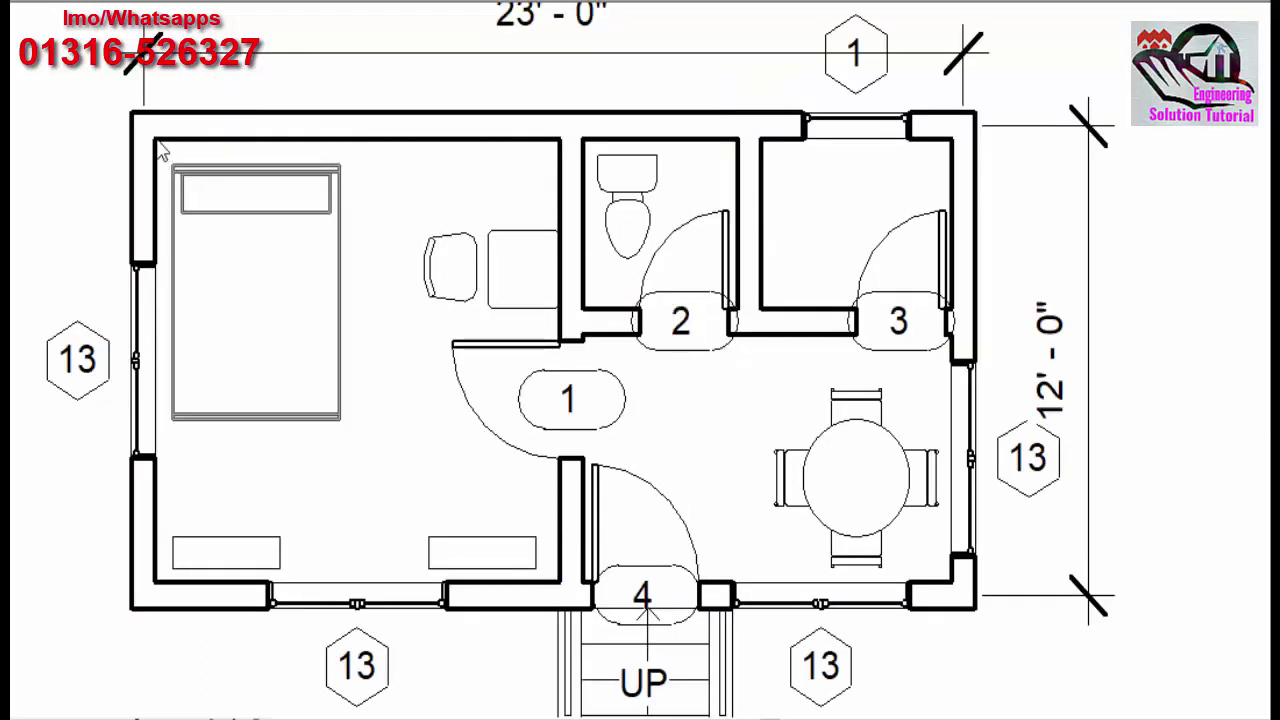
{"action": "scroll", "coordinate": [615, 578], "scroll_direction": "down", "scroll_amount": 1}
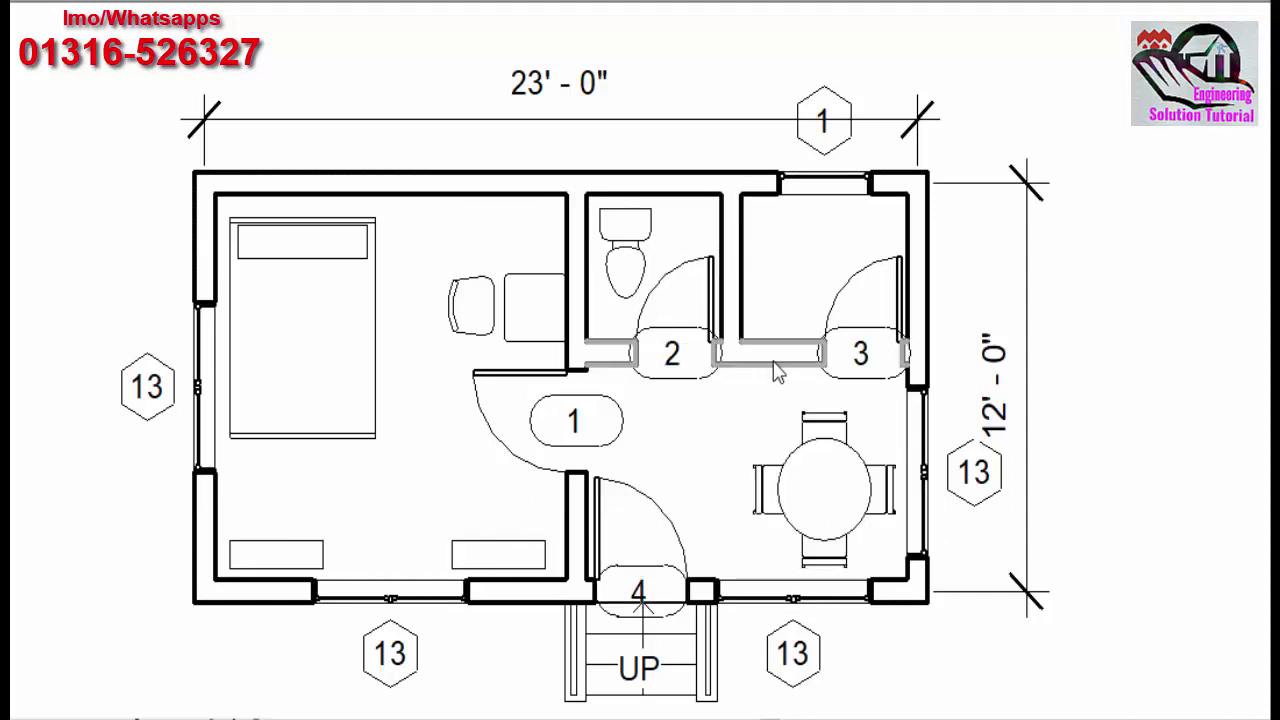
{"action": "scroll", "coordinate": [900, 450], "scroll_direction": "down", "scroll_amount": 1}
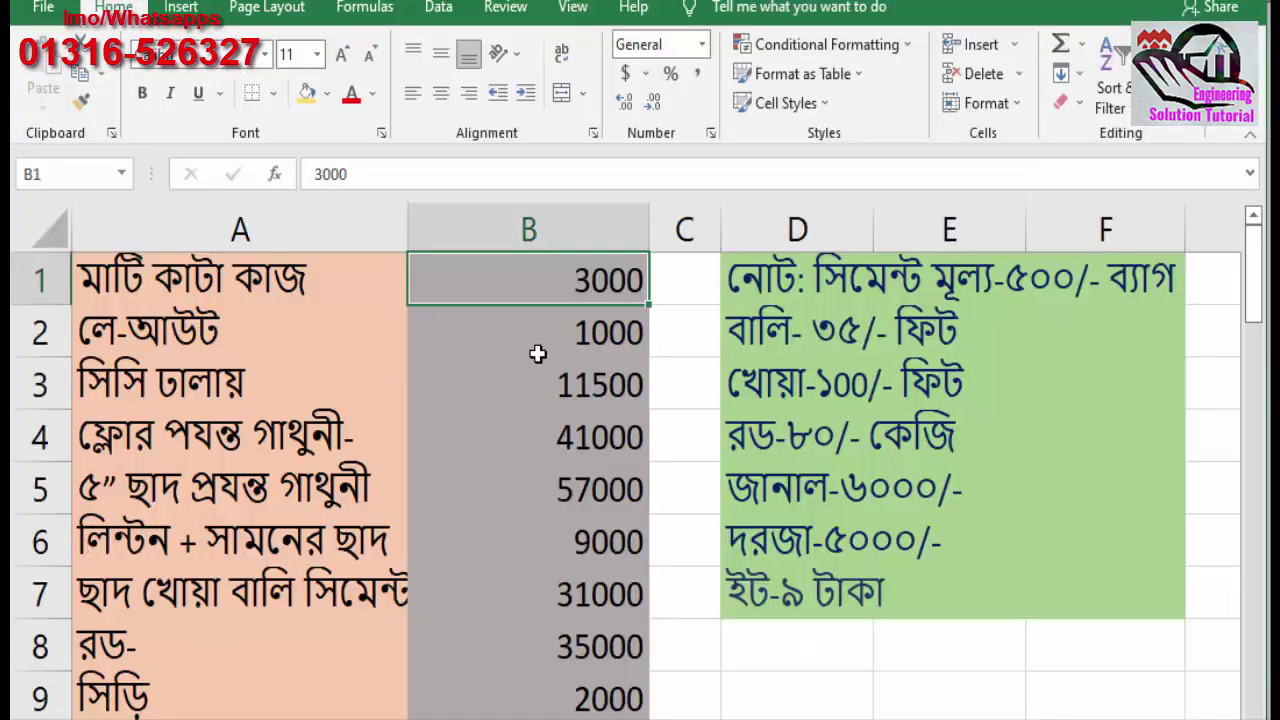
- Highlight the second item (1000), amounts B1:B2 and the third item (11500), then return to Revit
{"action": "left_click_drag", "start_coordinate": [110, 340], "coordinate": [633, 333]}
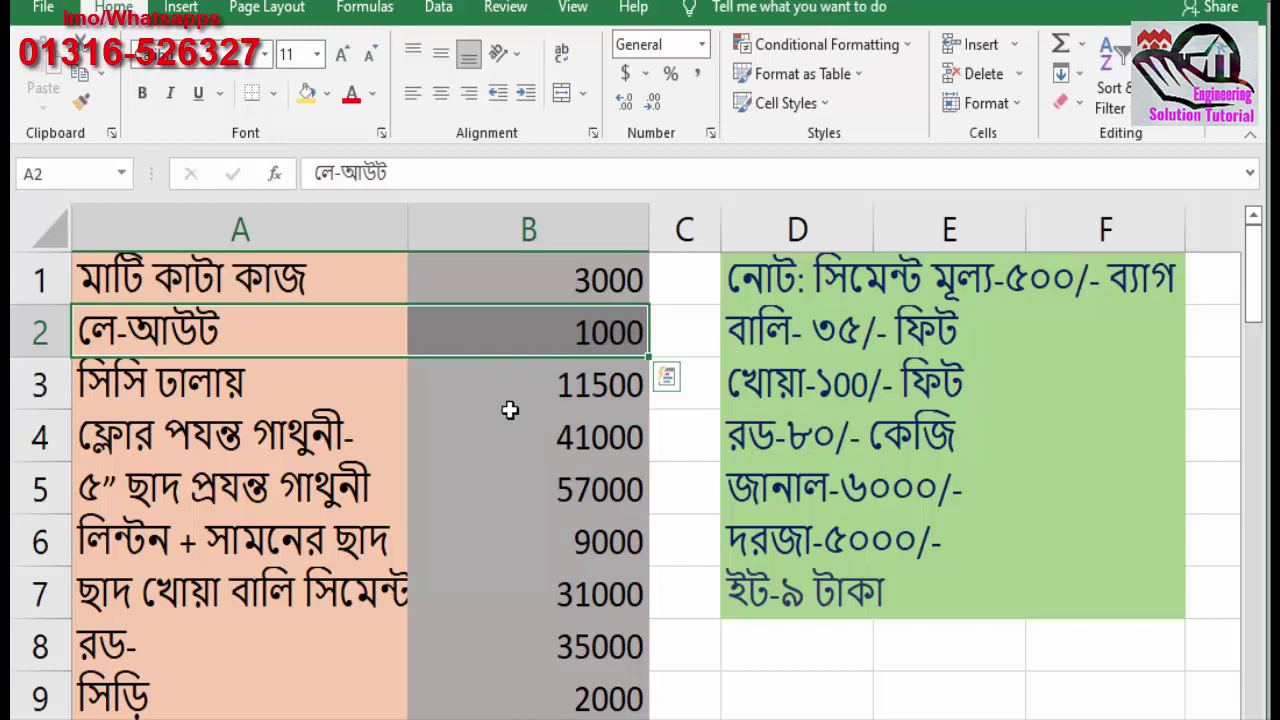
{"action": "left_click_drag", "start_coordinate": [548, 278], "coordinate": [638, 313]}
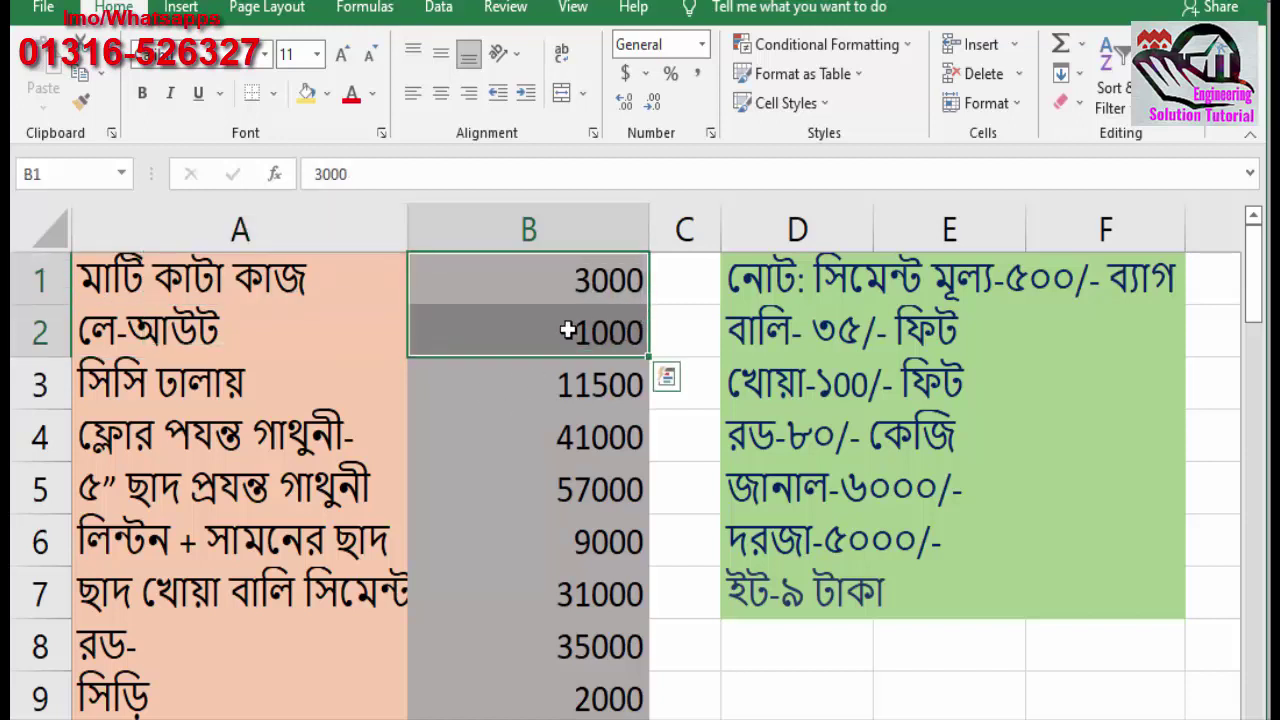
{"action": "left_click_drag", "start_coordinate": [116, 385], "coordinate": [573, 383]}
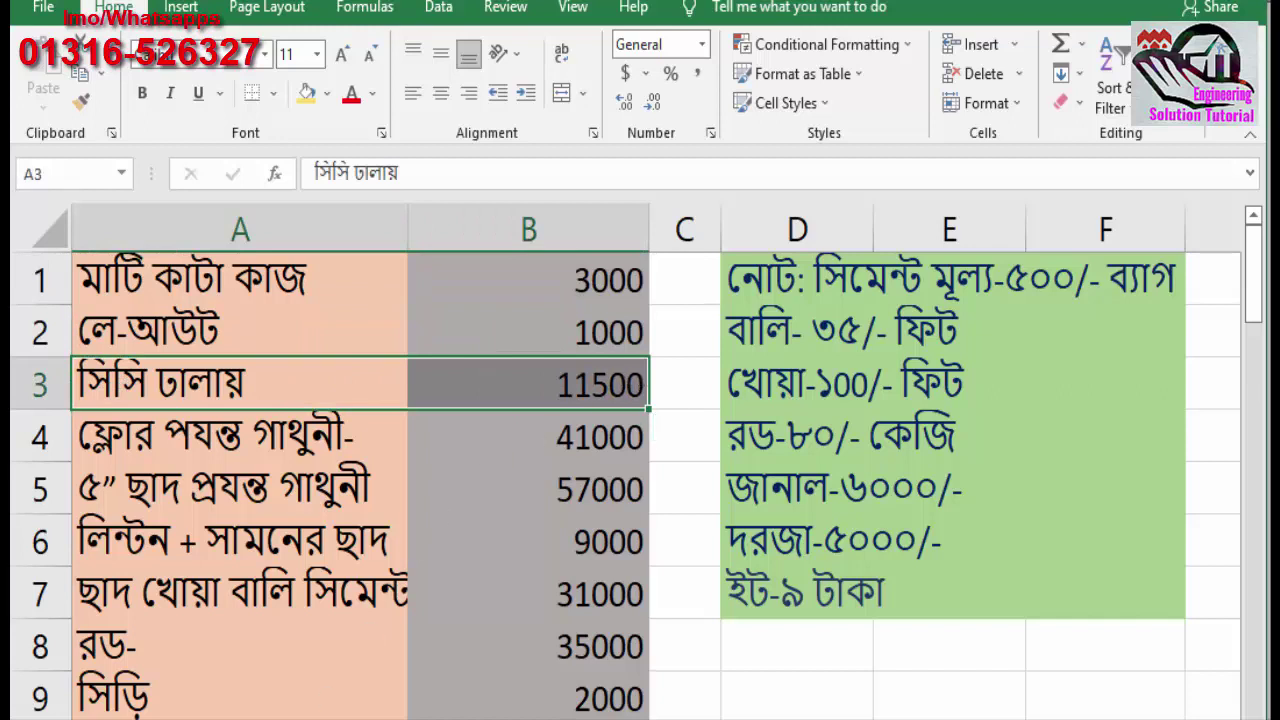
{"action": "left_click", "coordinate": [322, 670]}
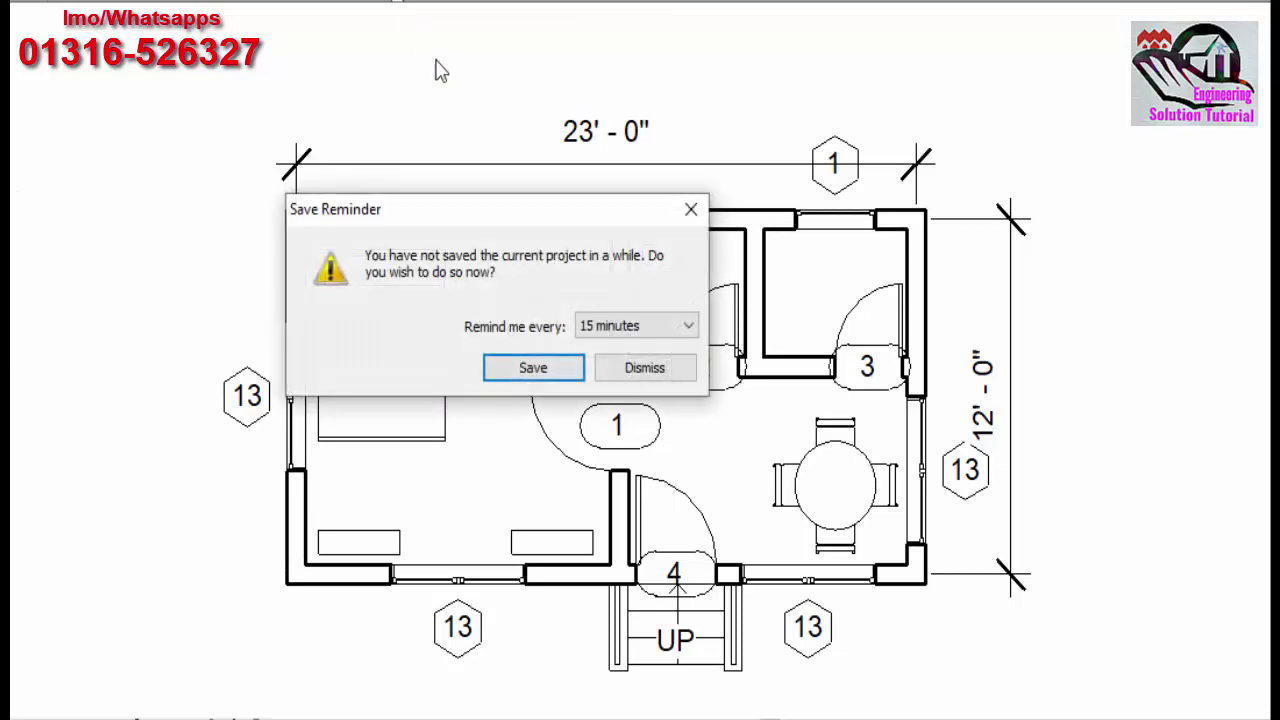
- Save the project from the Save Reminder and deselect the entrance canopy
{"action": "left_click", "coordinate": [531, 378]}
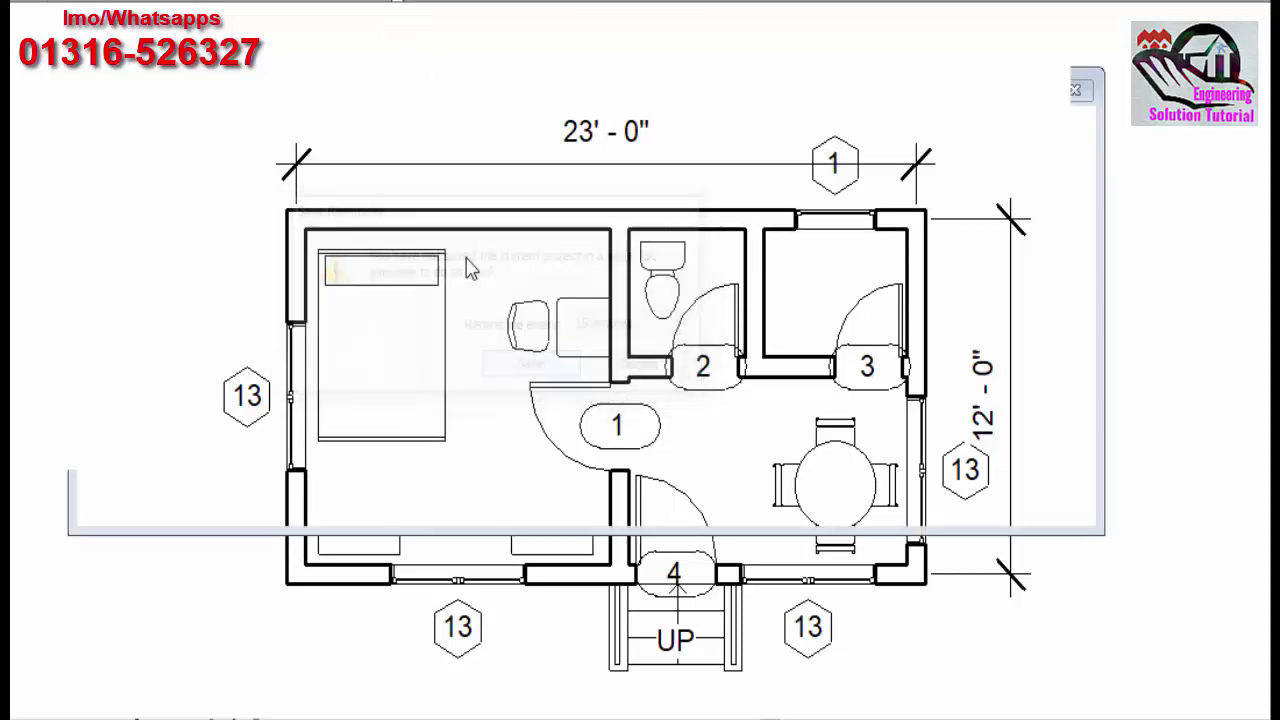
{"action": "key", "text": "Escape"}
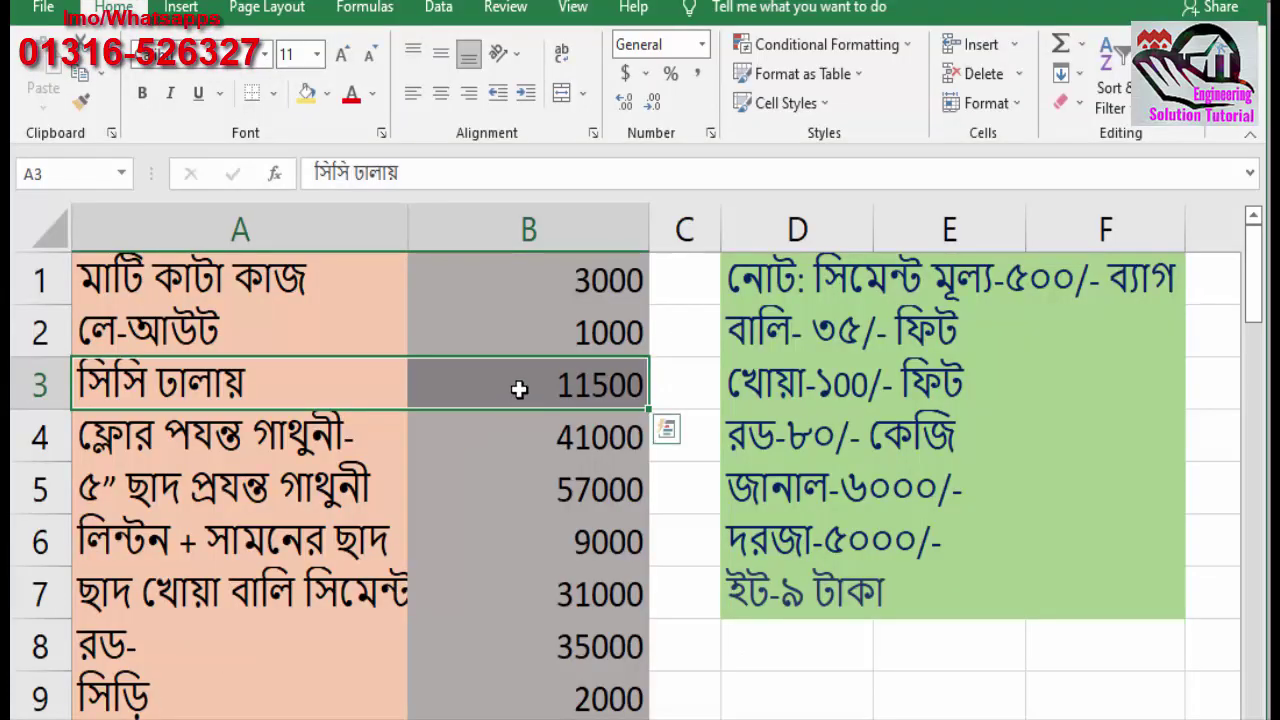
- Highlight the 11500 amount and row 3, then row 4 costing 41000
{"action": "left_click", "coordinate": [517, 385]}
{"action": "left_click_drag", "start_coordinate": [160, 390], "coordinate": [629, 383]}
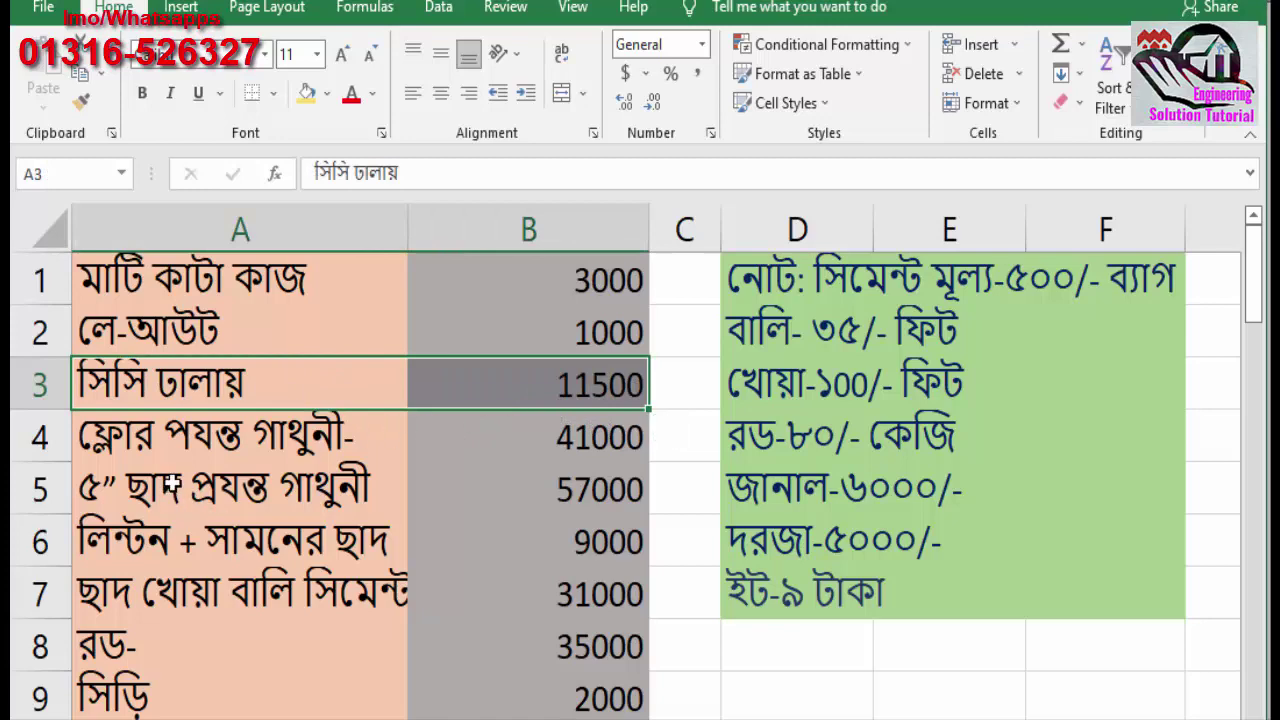
{"action": "left_click_drag", "start_coordinate": [174, 449], "coordinate": [517, 440]}
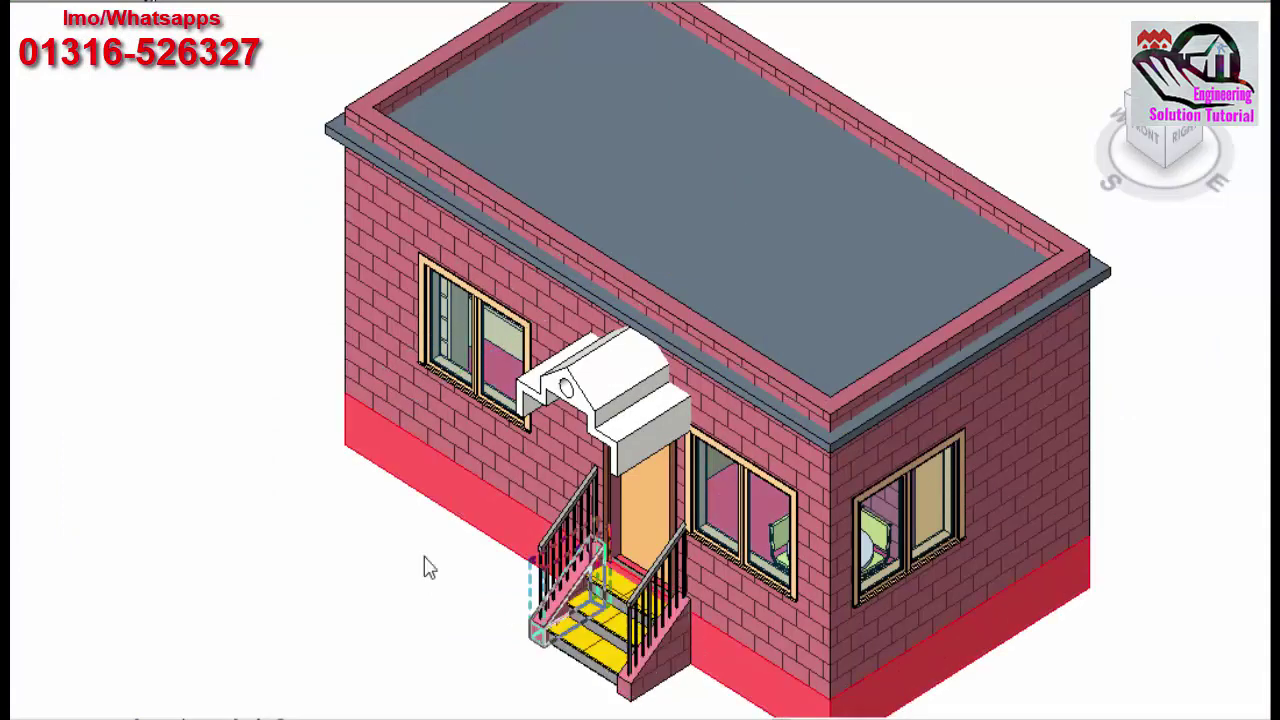
{"action": "scroll", "coordinate": [440, 440], "scroll_direction": "up", "scroll_amount": 2}
{"action": "scroll", "coordinate": [740, 650], "scroll_direction": "up", "scroll_amount": 2}
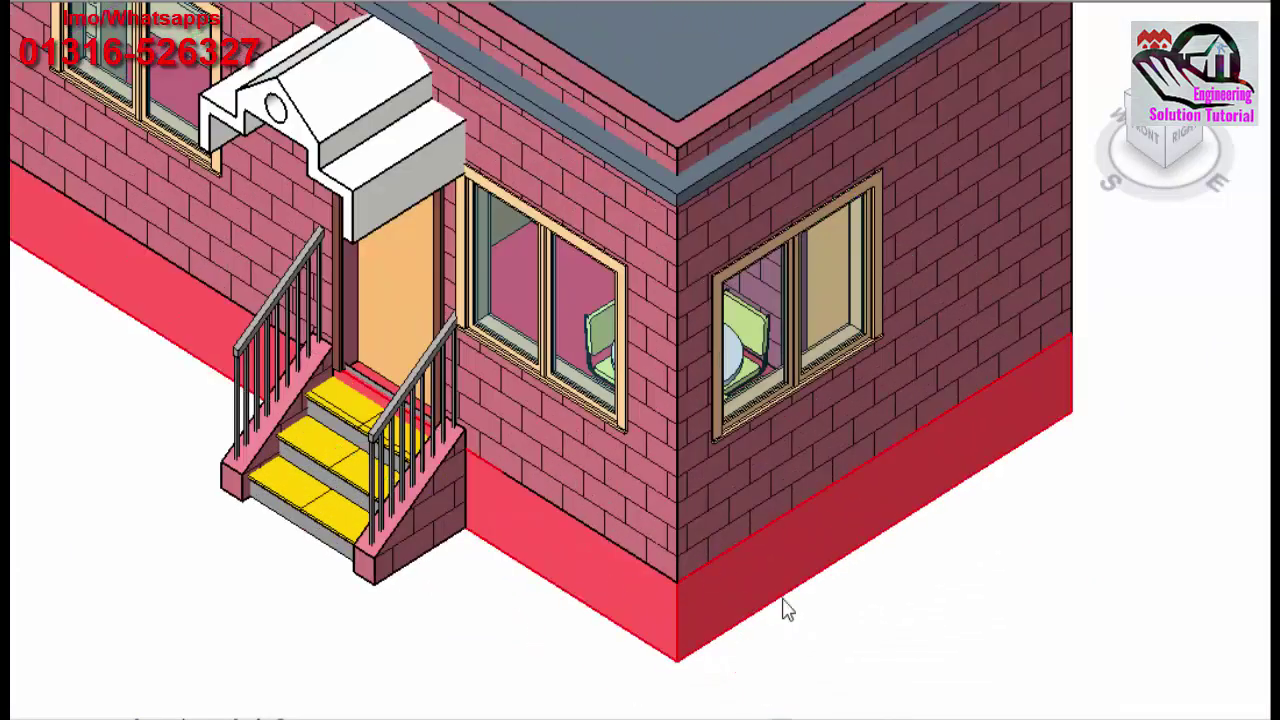
{"action": "scroll", "coordinate": [787, 610], "scroll_direction": "down", "scroll_amount": 5}
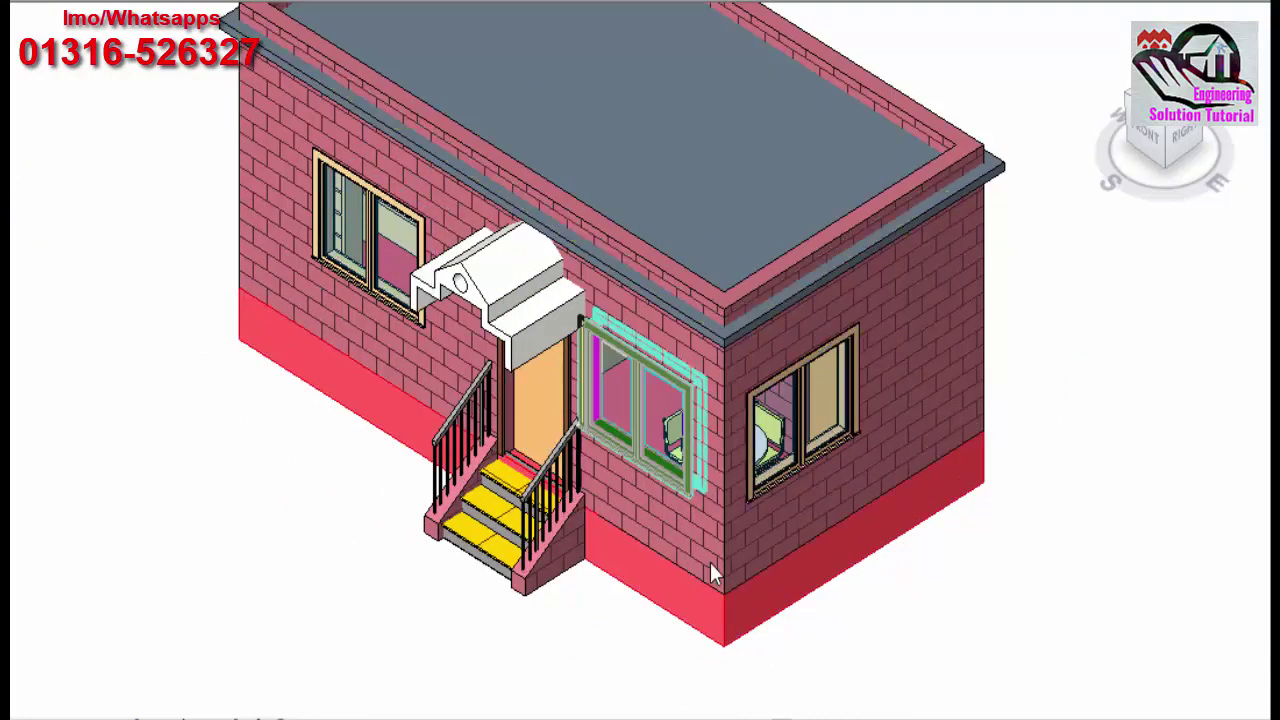
{"action": "left_click", "coordinate": [746, 606]}
{"action": "key", "text": "e"}
{"action": "key", "text": "h"}
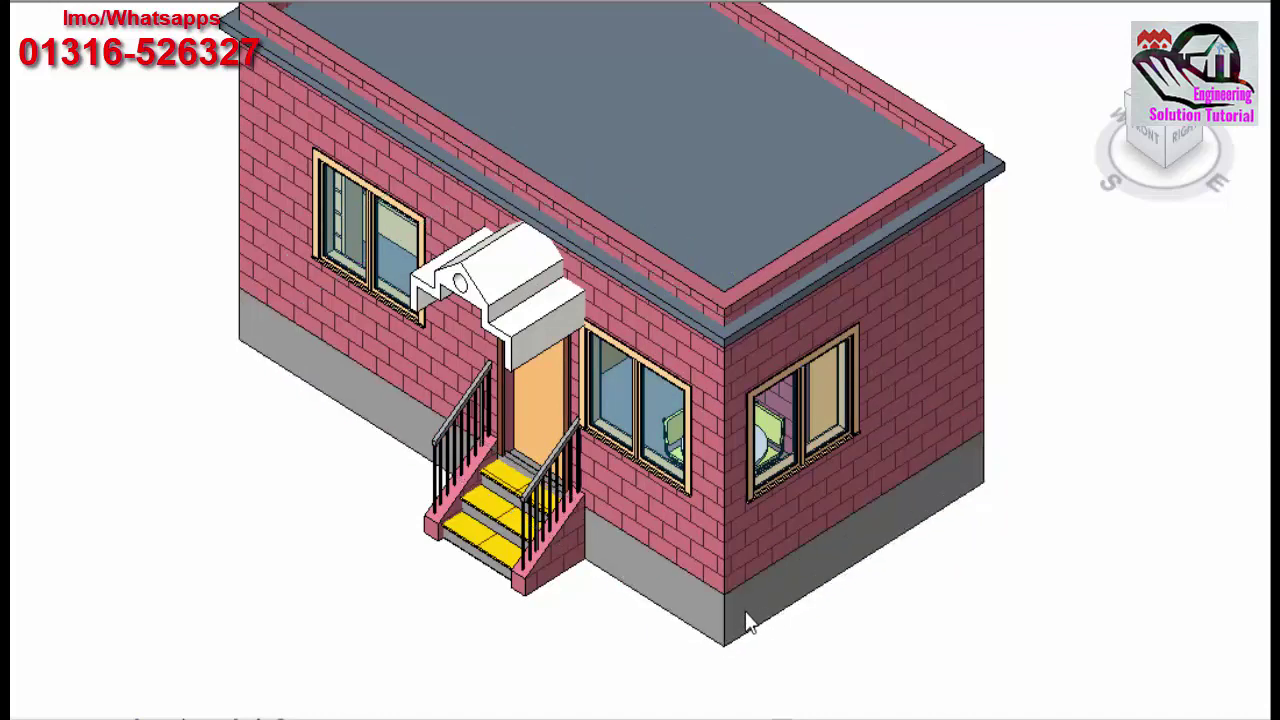
{"action": "left_click", "coordinate": [718, 609]}
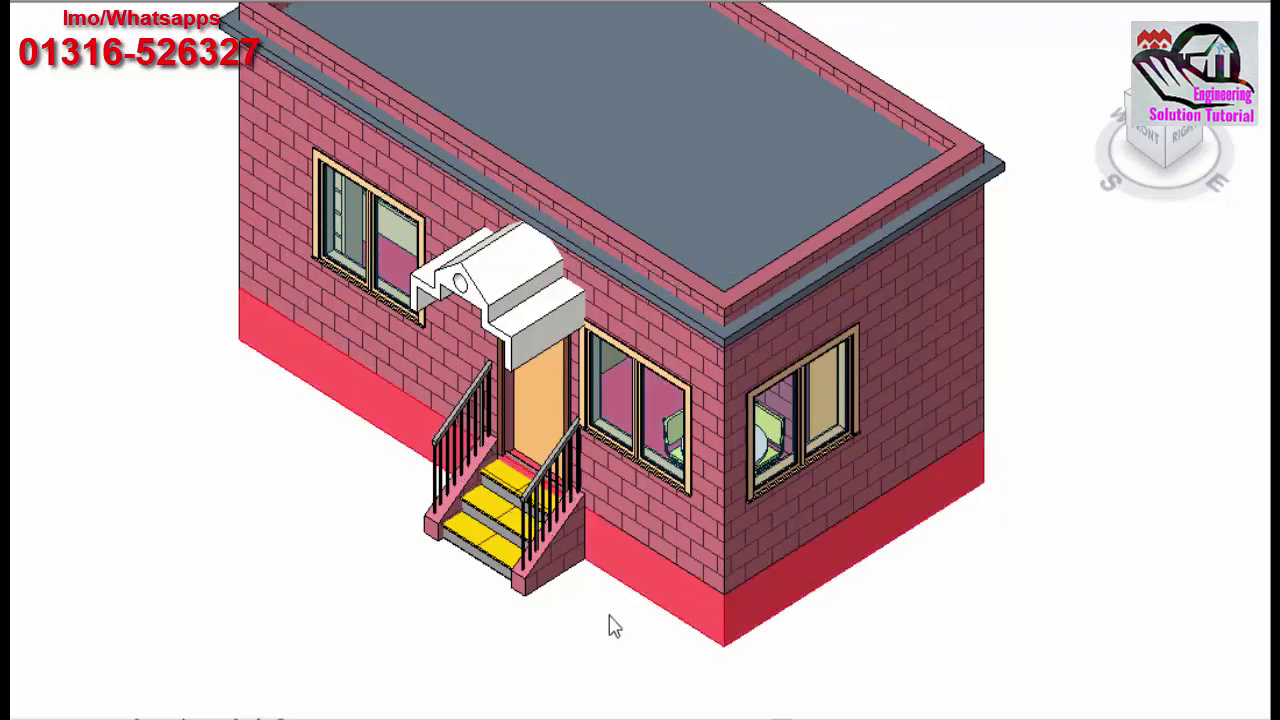
{"action": "left_click", "coordinate": [549, 617]}
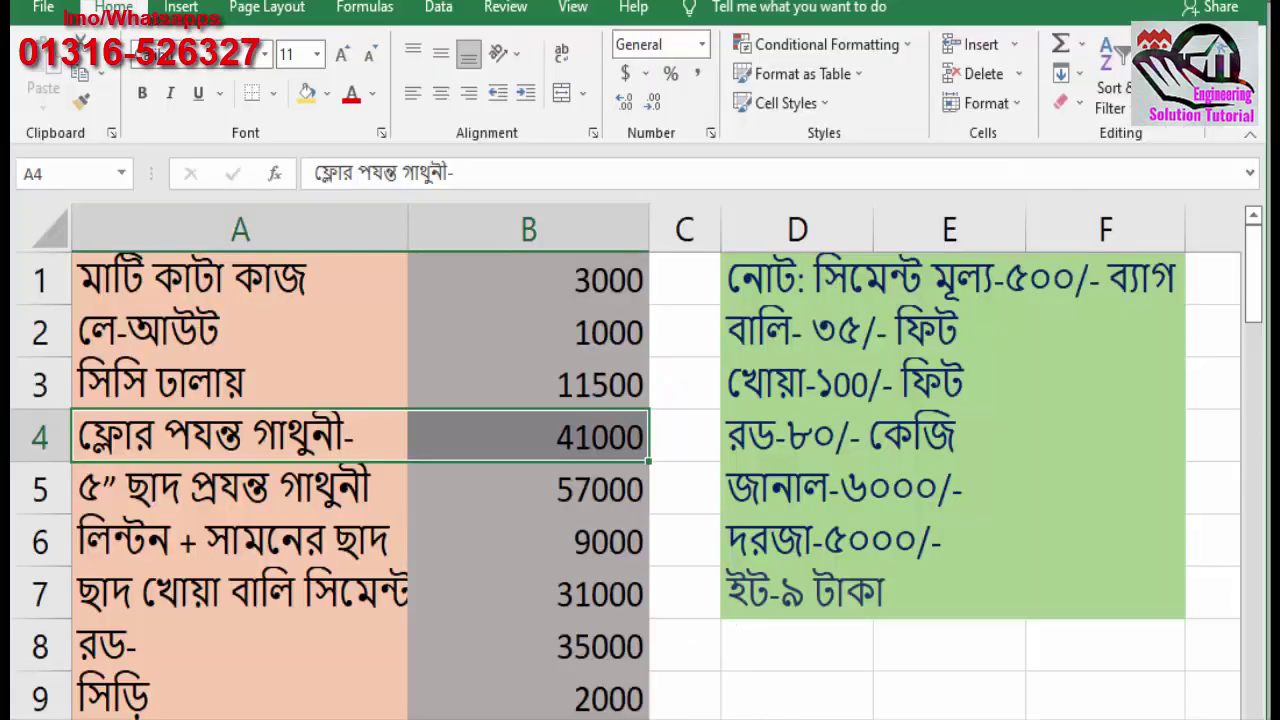
- Highlight the 41000 amount in B4 and its row, then switch back to Revit
{"action": "left_click", "coordinate": [522, 437]}
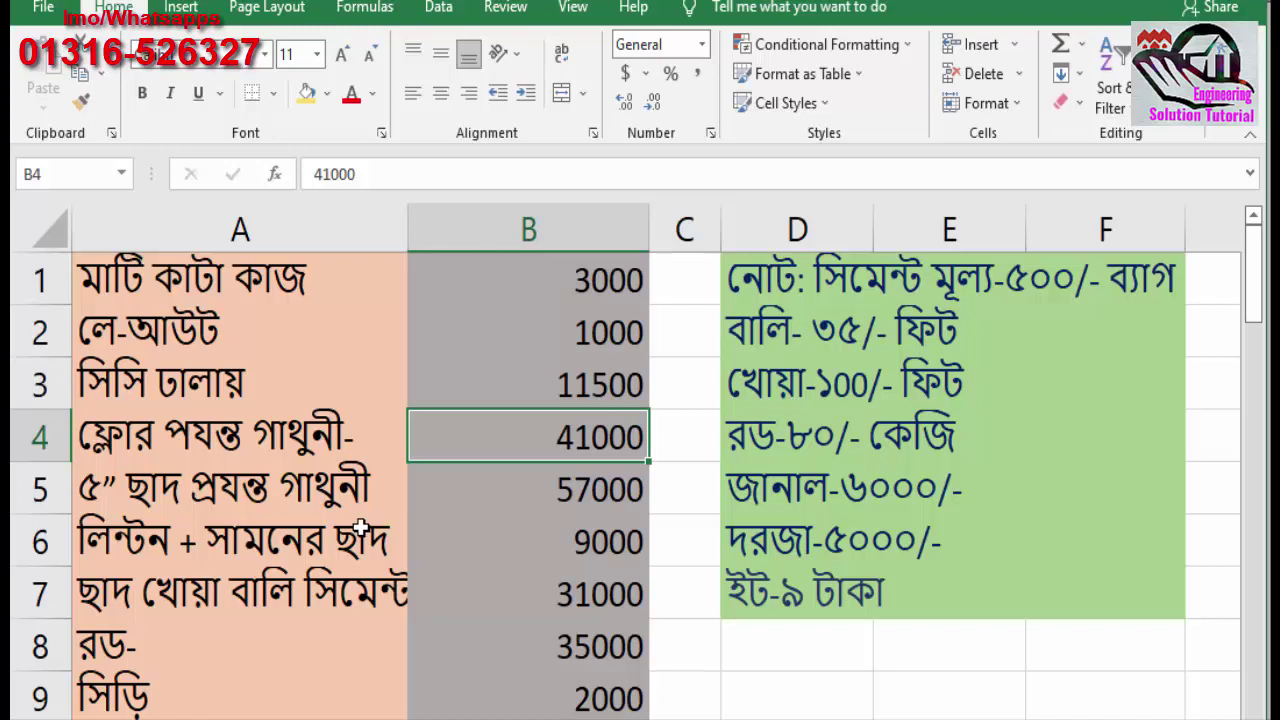
{"action": "left_click_drag", "start_coordinate": [240, 392], "coordinate": [583, 449]}
{"action": "left_click", "coordinate": [443, 454]}
{"action": "left_click_drag", "start_coordinate": [458, 441], "coordinate": [377, 452]}
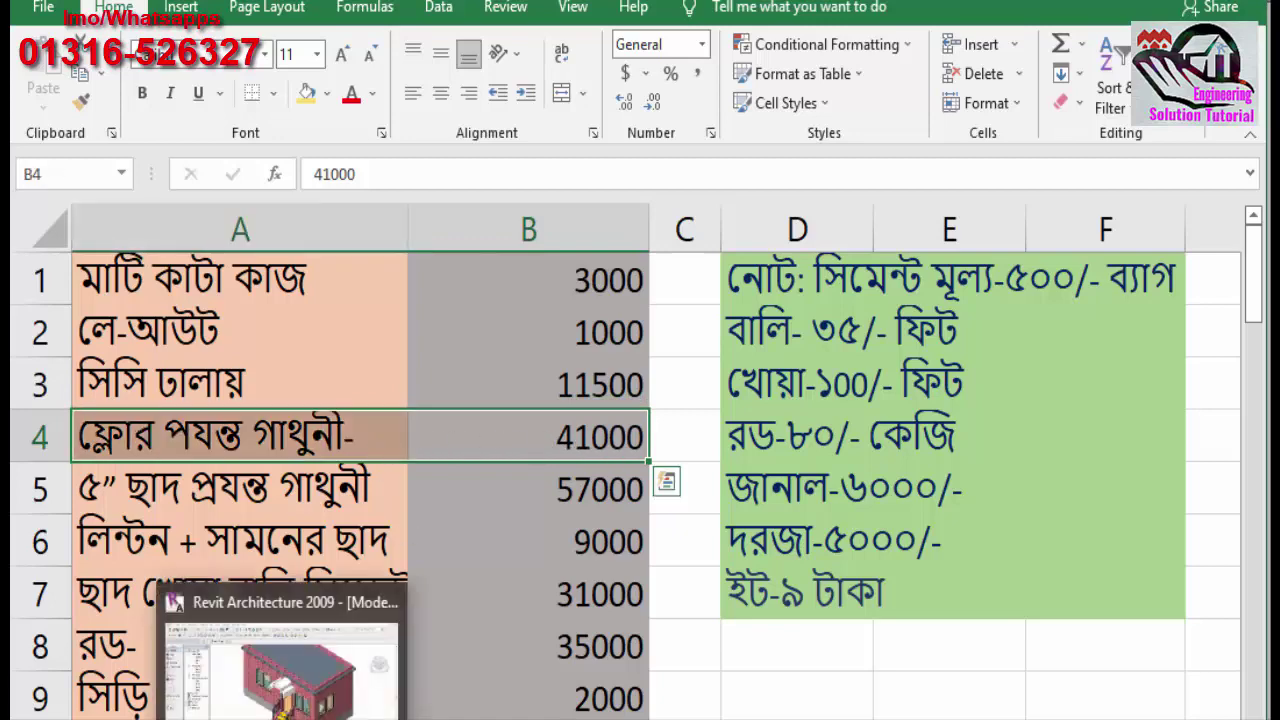
{"action": "left_click", "coordinate": [300, 712]}
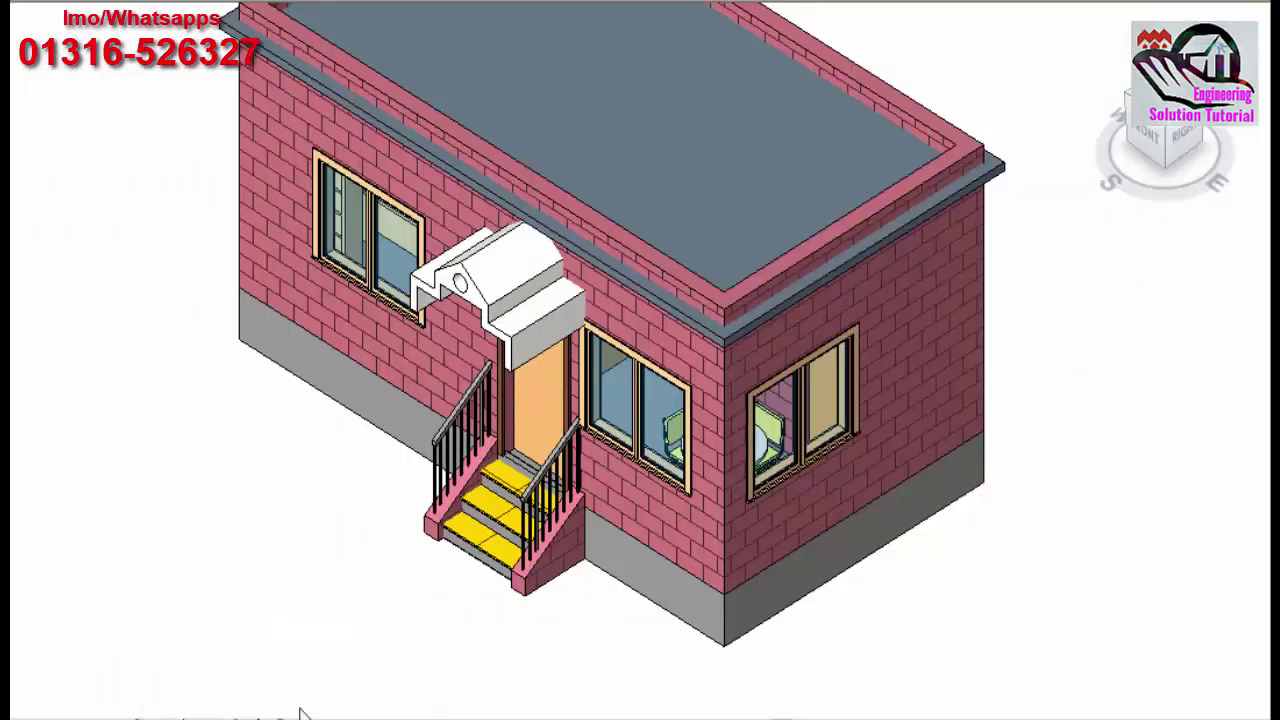
- Select and inspect the grey base band and the front brick wall, then deselect
{"action": "left_click", "coordinate": [706, 618]}
{"action": "left_click", "coordinate": [638, 634]}
{"action": "left_click", "coordinate": [699, 554]}
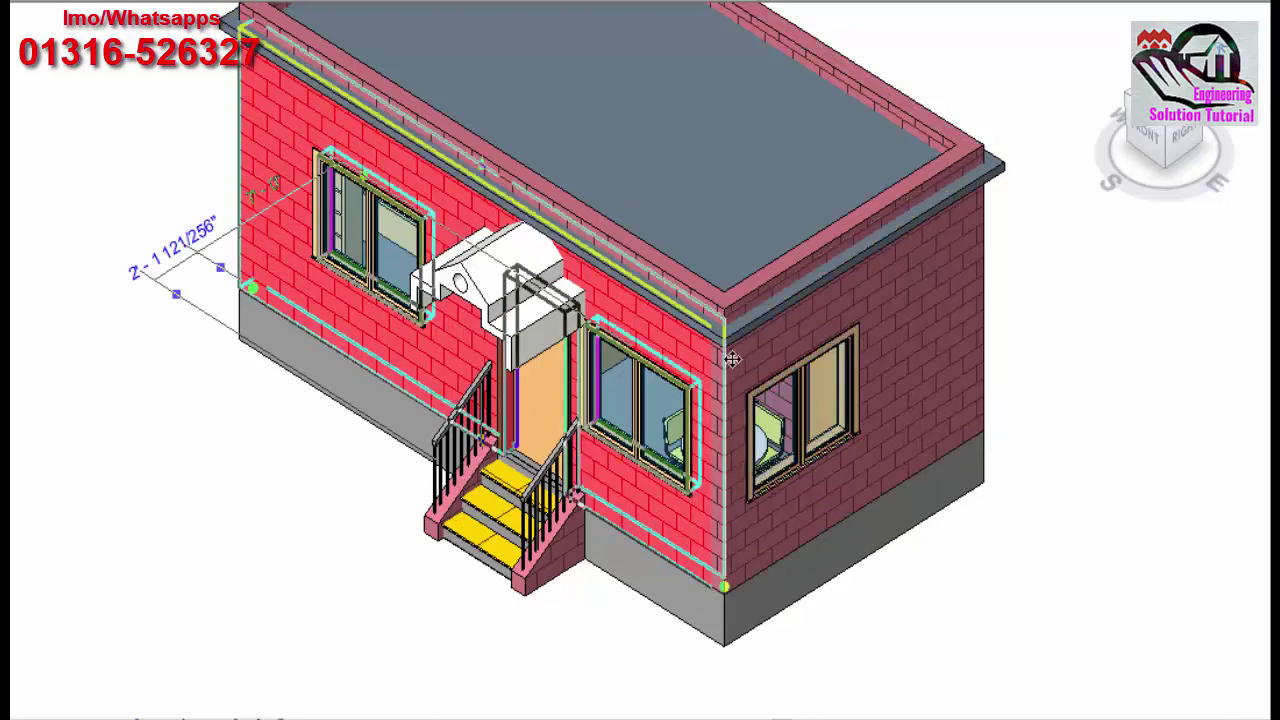
{"action": "left_click", "coordinate": [765, 395]}
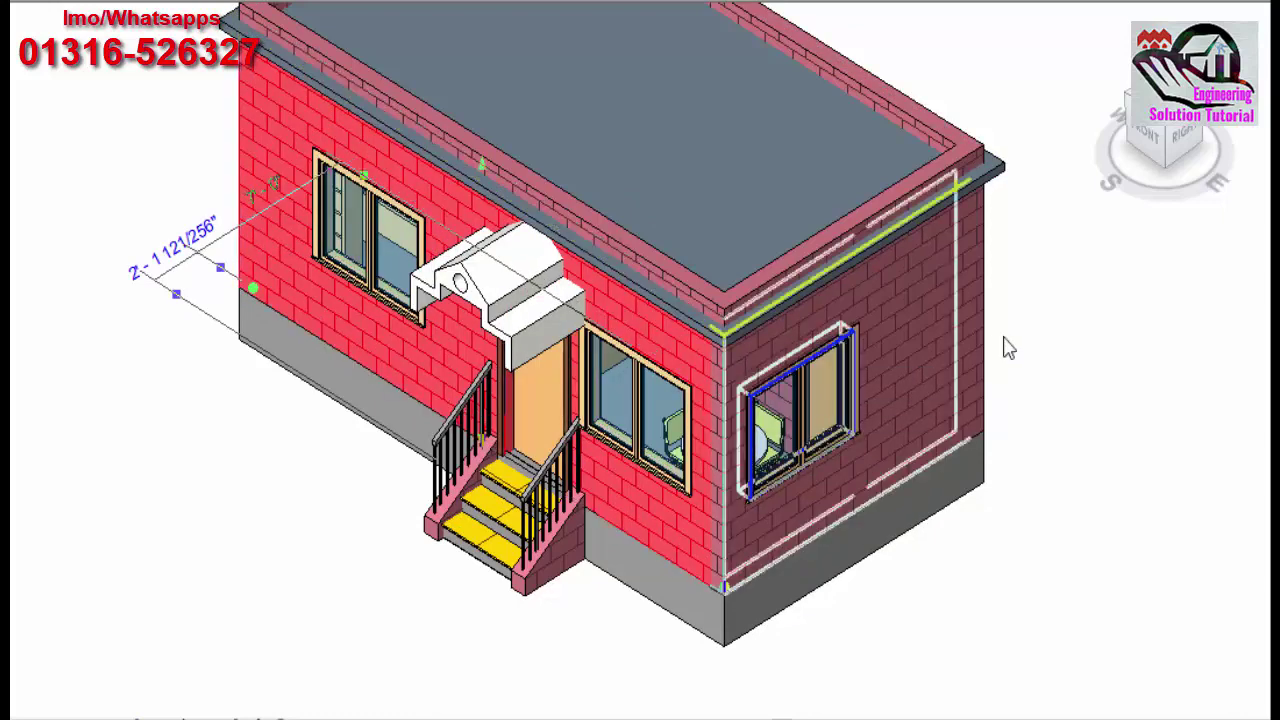
{"action": "left_click", "coordinate": [1025, 345]}
{"action": "left_click", "coordinate": [1006, 391]}
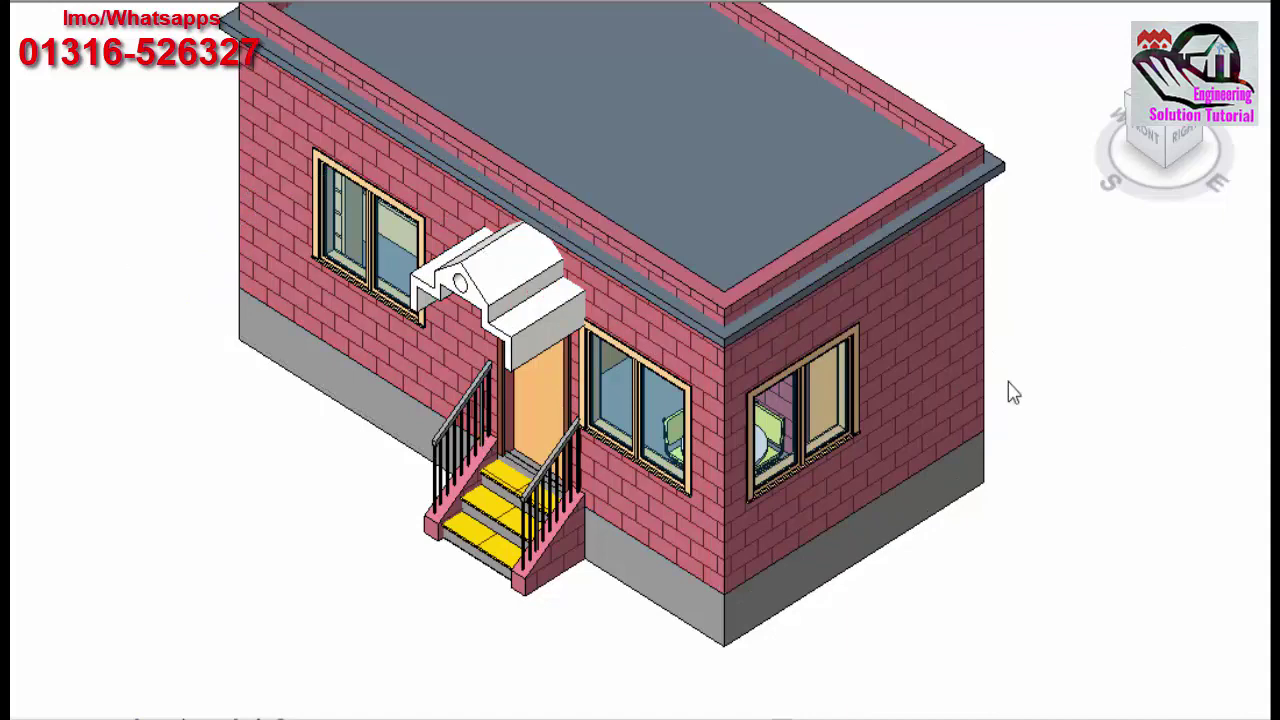
{"action": "left_click", "coordinate": [277, 202]}
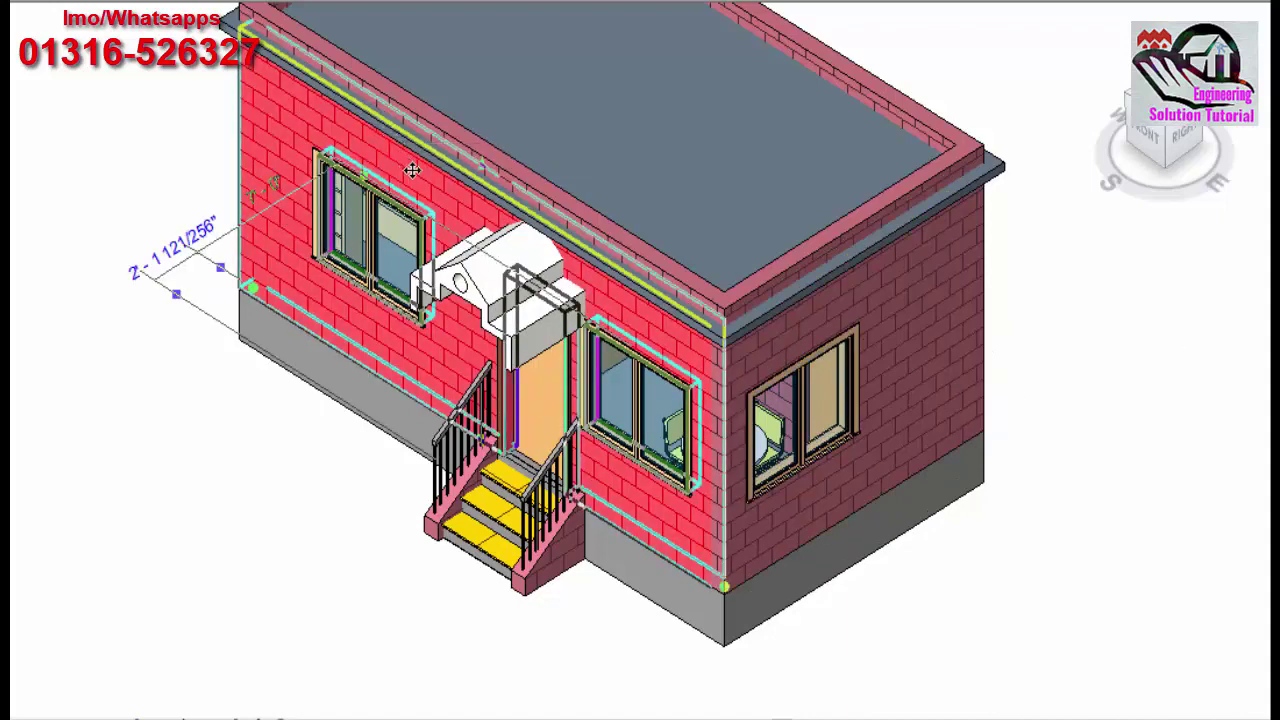
{"action": "key", "text": "Escape"}
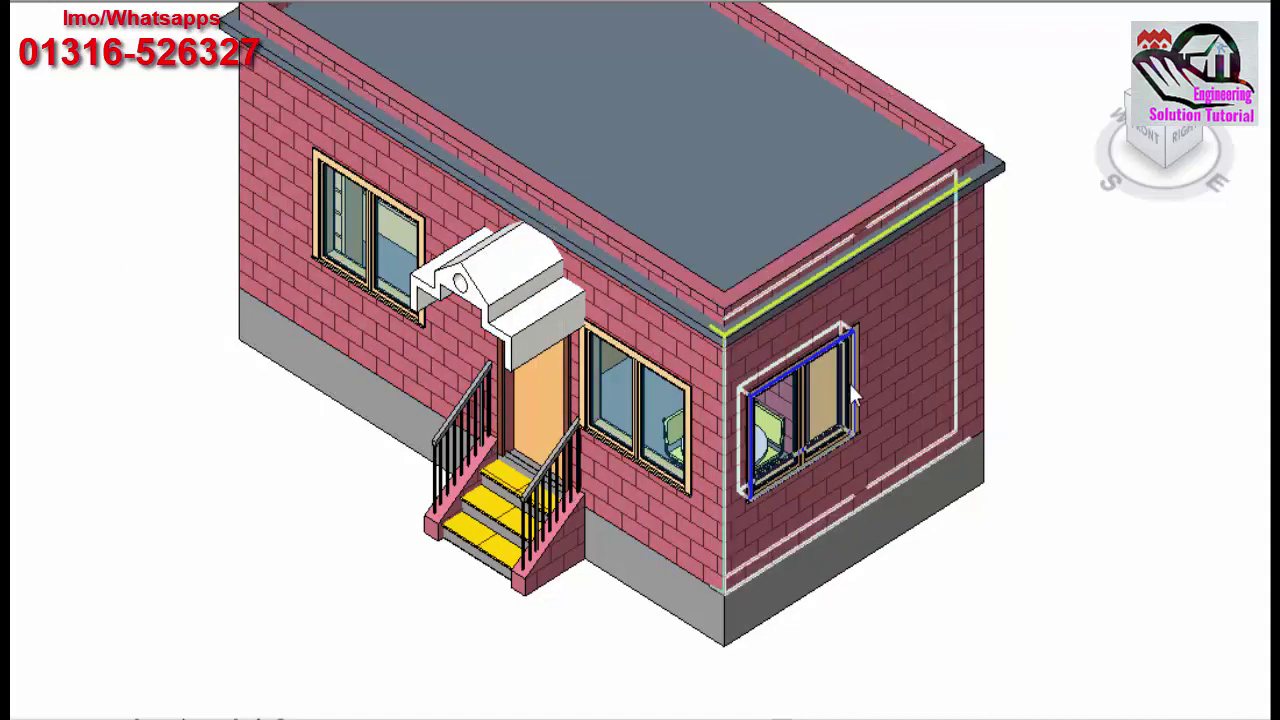
- Turn the house to the front view, then orbit to a higher front-left corner
{"action": "left_click", "coordinate": [1161, 146]}
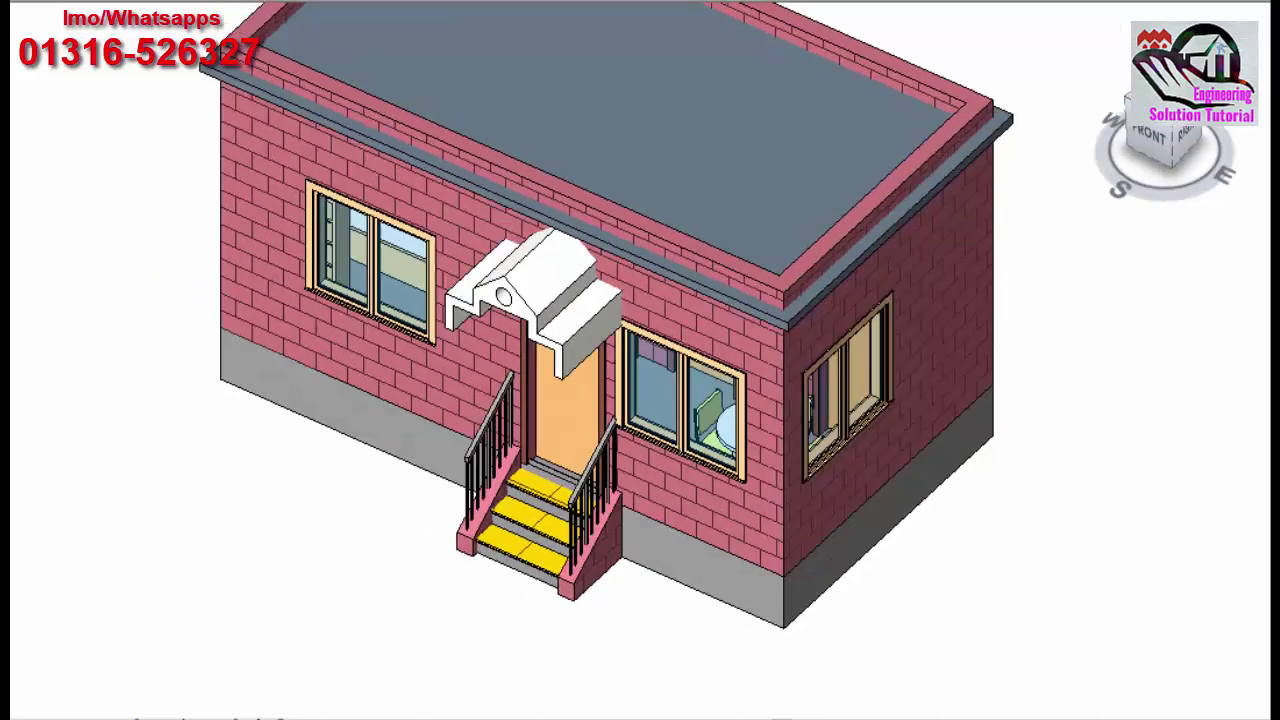
{"action": "left_click_drag", "start_coordinate": [1164, 150], "coordinate": [1120, 150]}
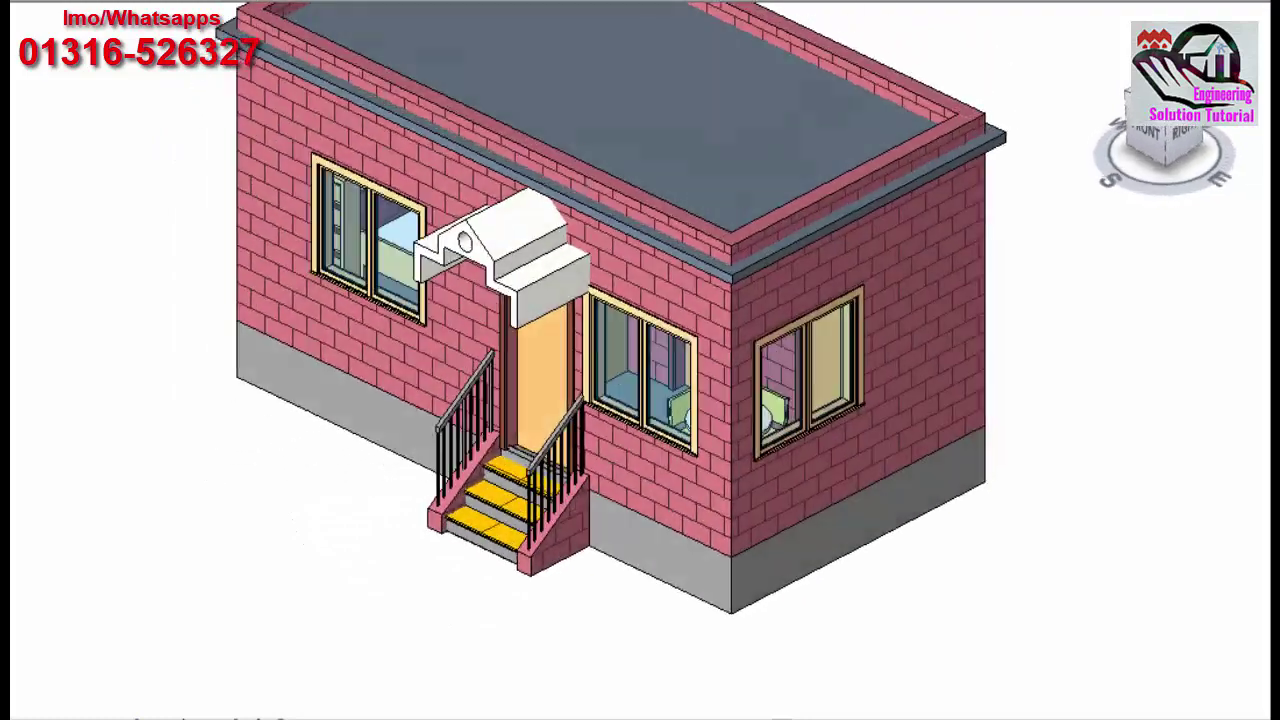
{"action": "mouse_move", "coordinate": [1164, 150]}
{"action": "left_mouse_down"}
{"action": "mouse_move", "coordinate": [1200, 140]}
{"action": "mouse_move", "coordinate": [1180, 140]}
{"action": "left_mouse_up"}
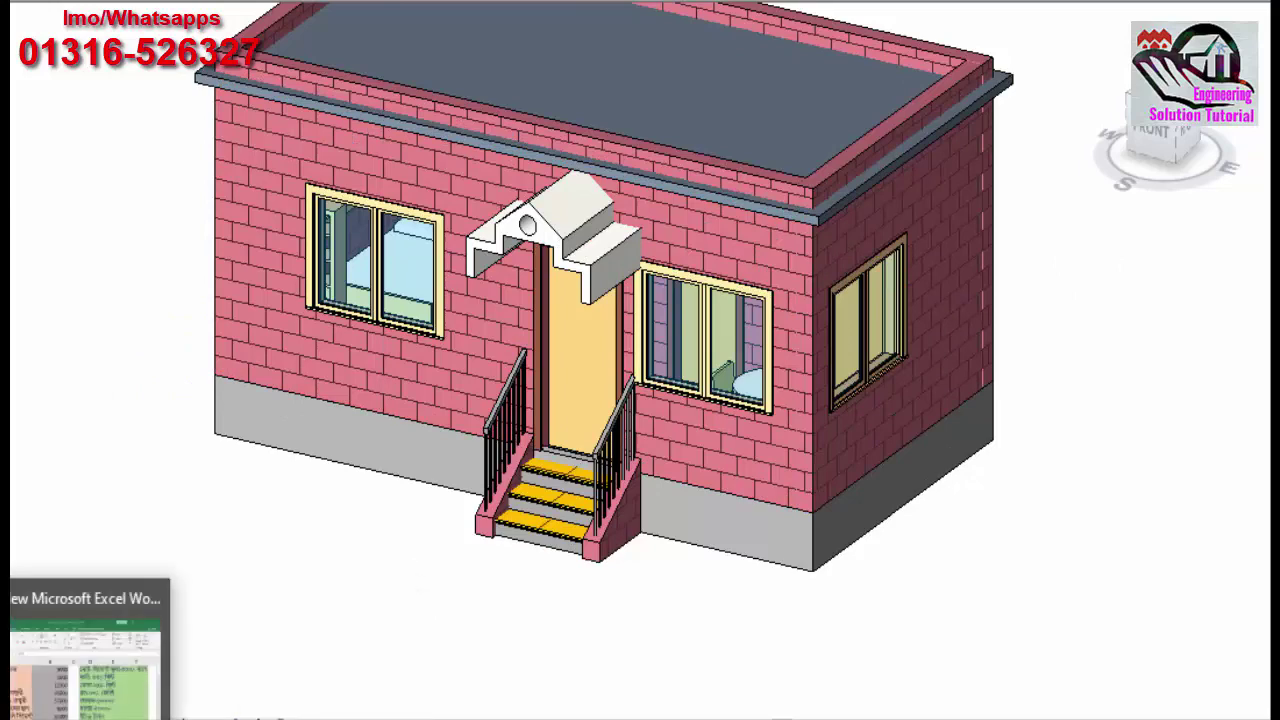
- Highlight estimate rows 5 (57000) and 4 (41000) in turn
{"action": "left_click", "coordinate": [83, 706]}
{"action": "left_click", "coordinate": [509, 525]}
{"action": "left_click", "coordinate": [137, 488]}
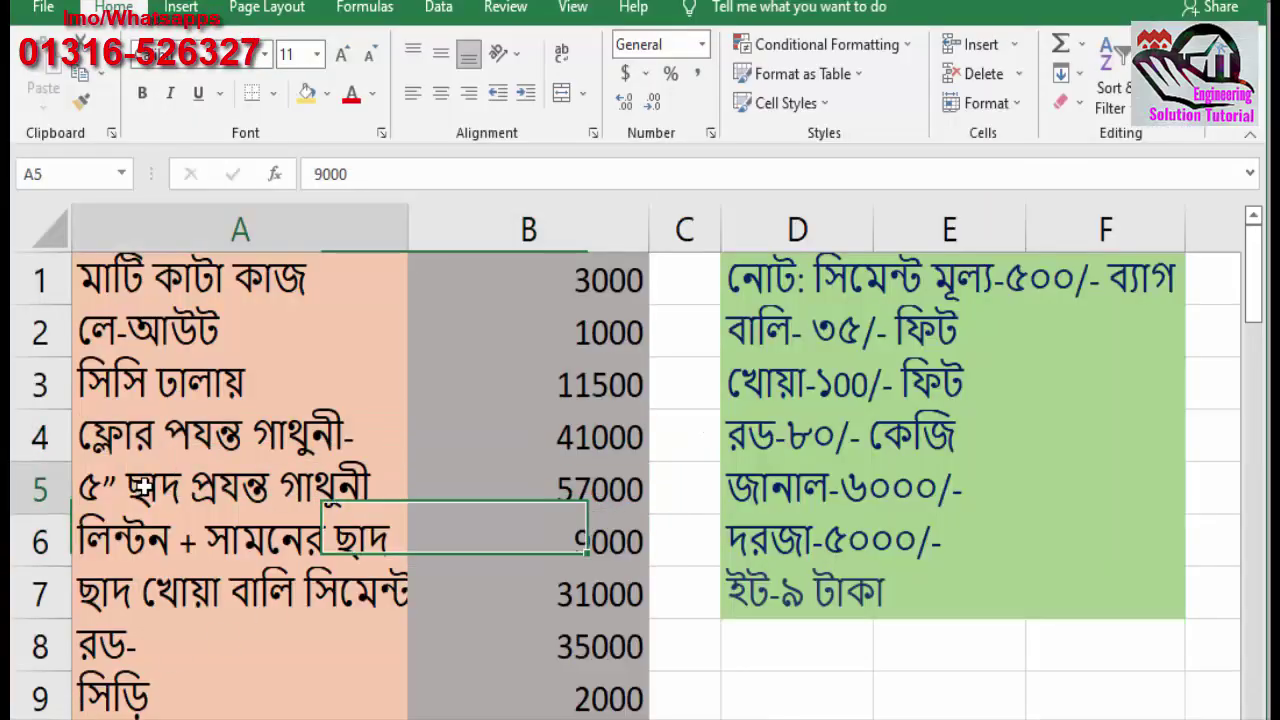
{"action": "left_click_drag", "start_coordinate": [381, 480], "coordinate": [558, 498]}
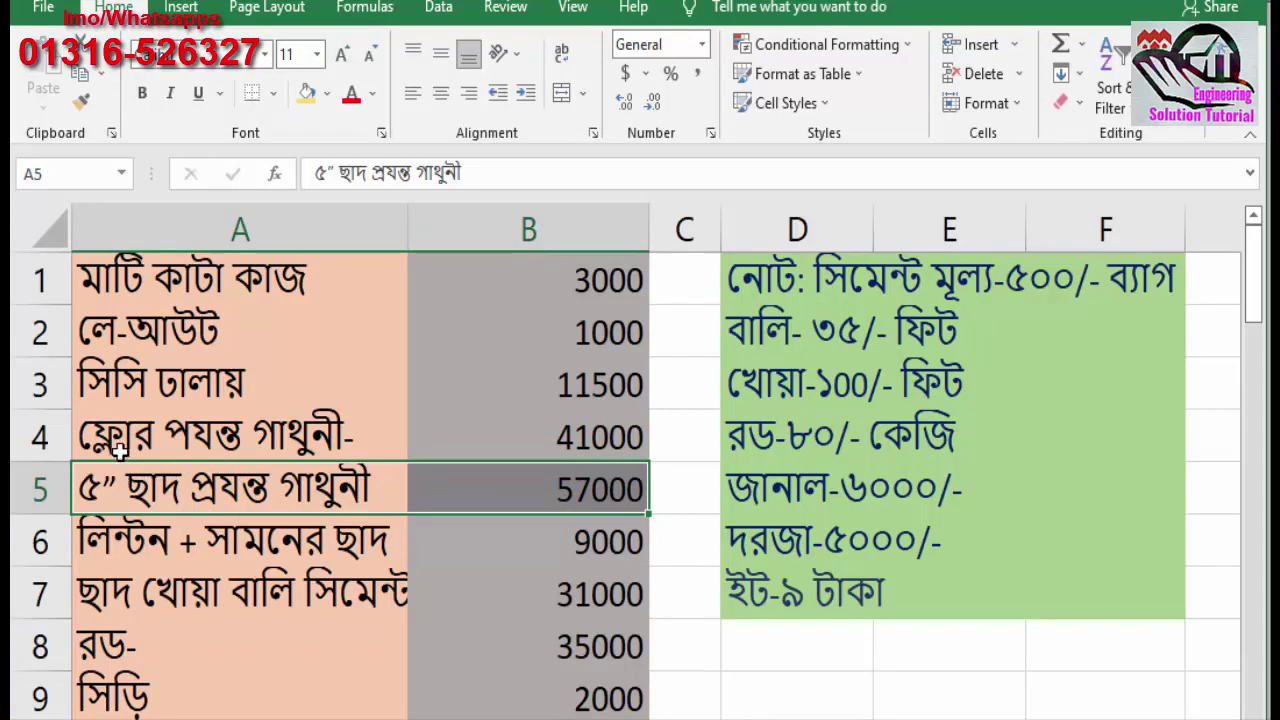
{"action": "mouse_move", "coordinate": [118, 452]}
{"action": "left_mouse_down"}
{"action": "mouse_move", "coordinate": [659, 432]}
{"action": "mouse_move", "coordinate": [630, 437]}
{"action": "left_mouse_up"}
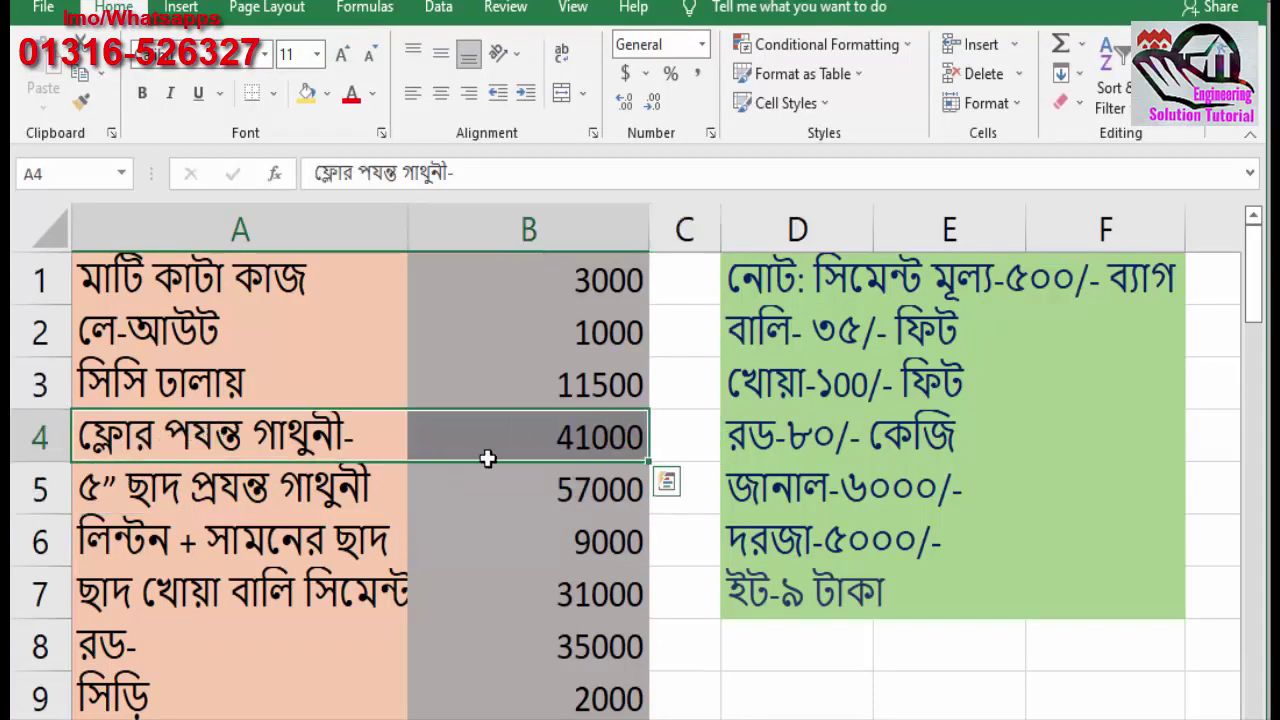
{"action": "left_click_drag", "start_coordinate": [180, 500], "coordinate": [587, 500]}
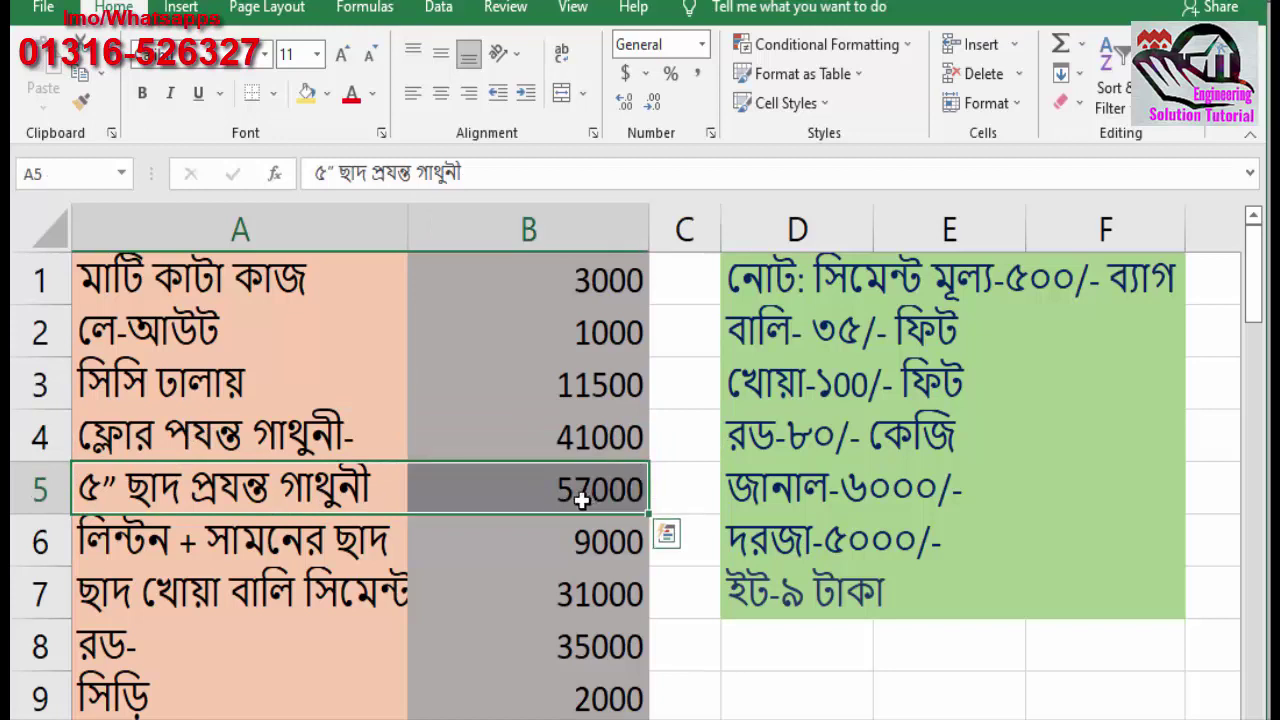
{"action": "left_click_drag", "start_coordinate": [214, 430], "coordinate": [483, 425]}
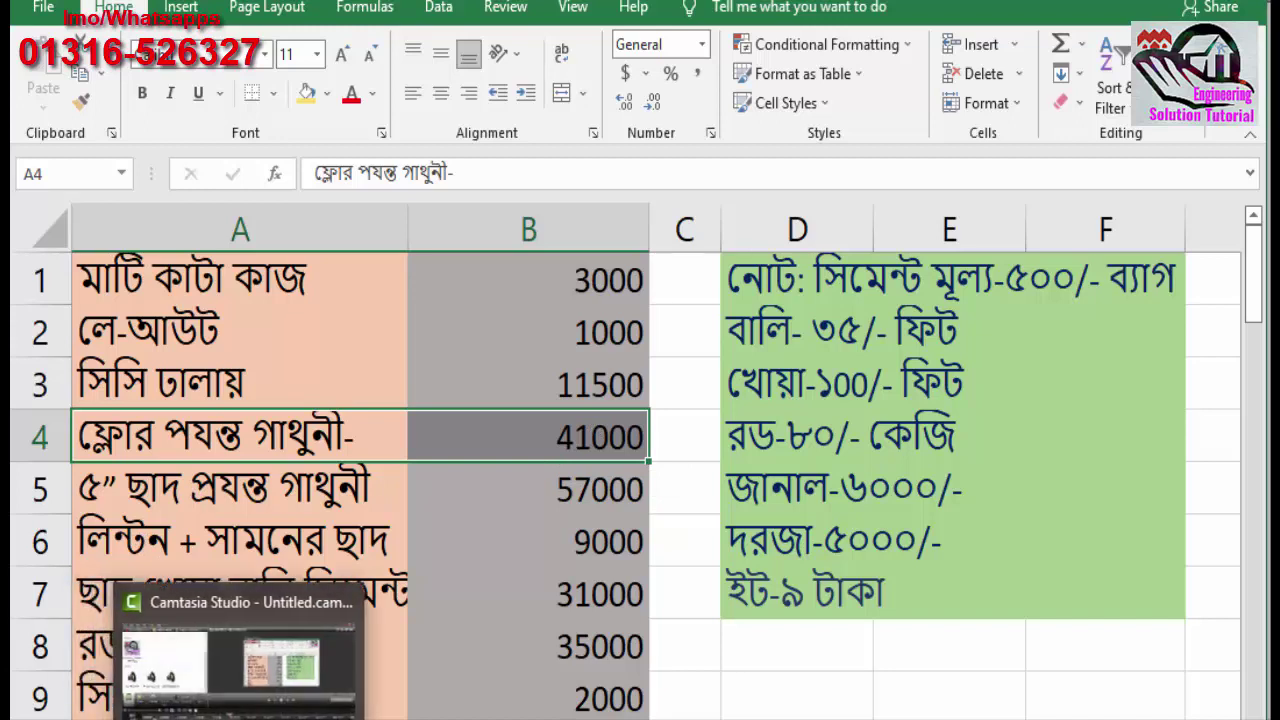
- View the house from the front-right corner, then highlight row 6 (9000) and return to Revit
{"action": "left_click", "coordinate": [357, 670]}
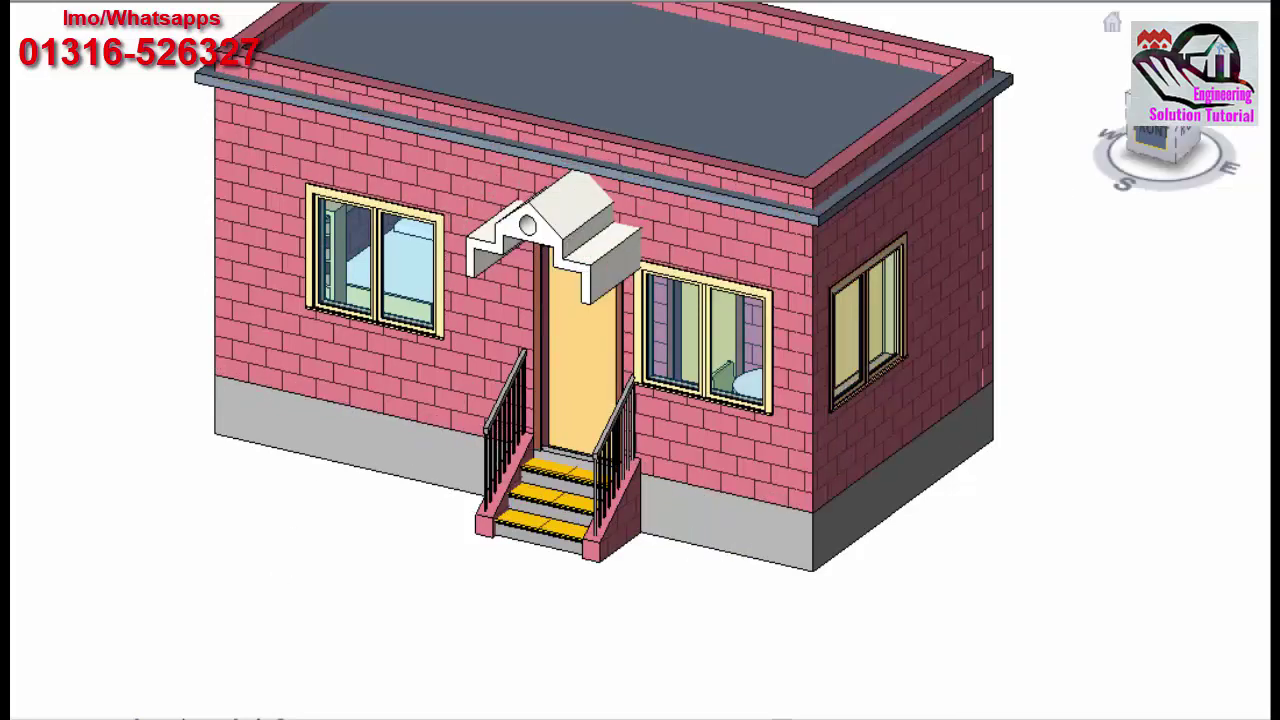
{"action": "left_click", "coordinate": [1165, 135]}
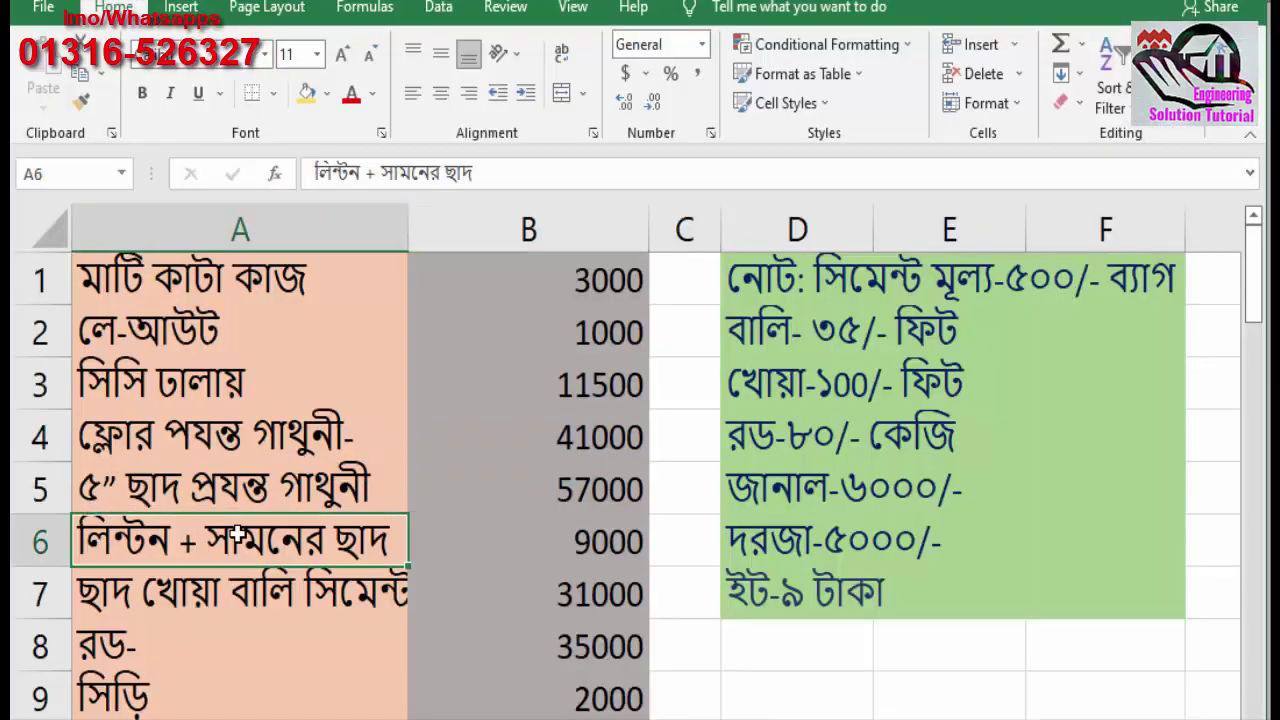
{"action": "mouse_move", "coordinate": [98, 541]}
{"action": "left_mouse_down"}
{"action": "mouse_move", "coordinate": [586, 540]}
{"action": "mouse_move", "coordinate": [126, 567]}
{"action": "left_mouse_up"}
{"action": "left_click", "coordinate": [665, 537]}
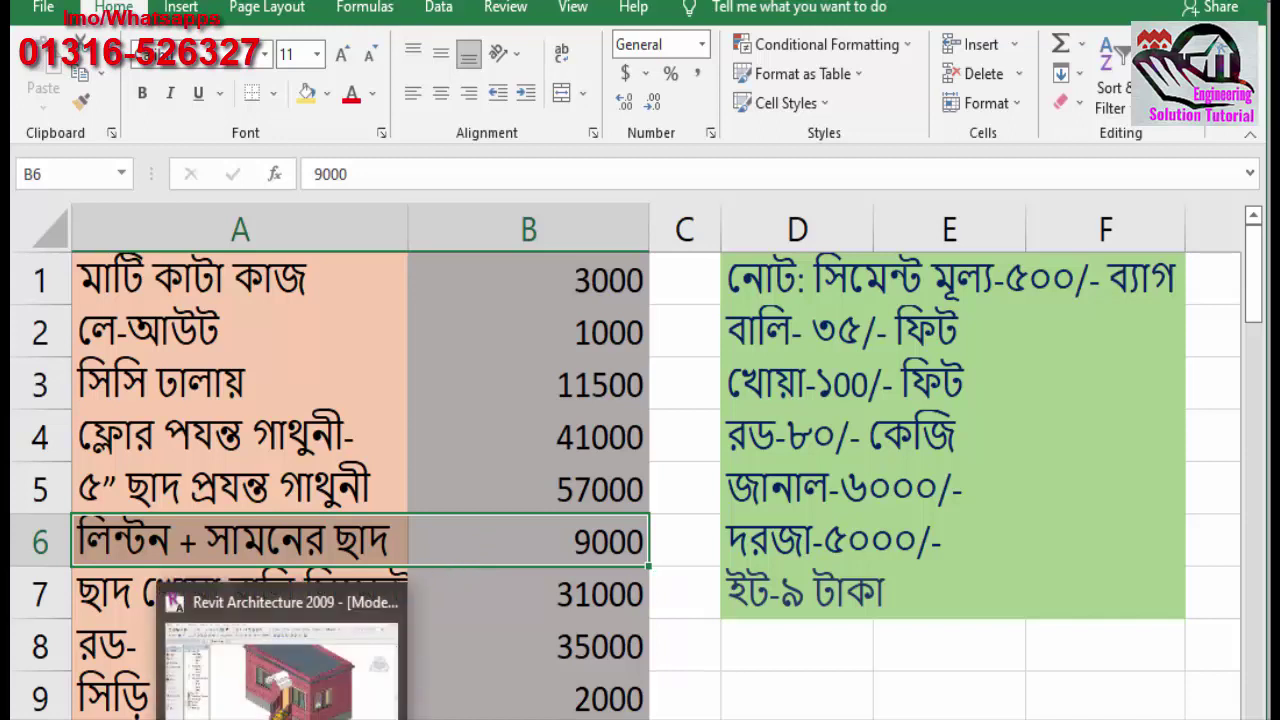
{"action": "left_click", "coordinate": [286, 700]}
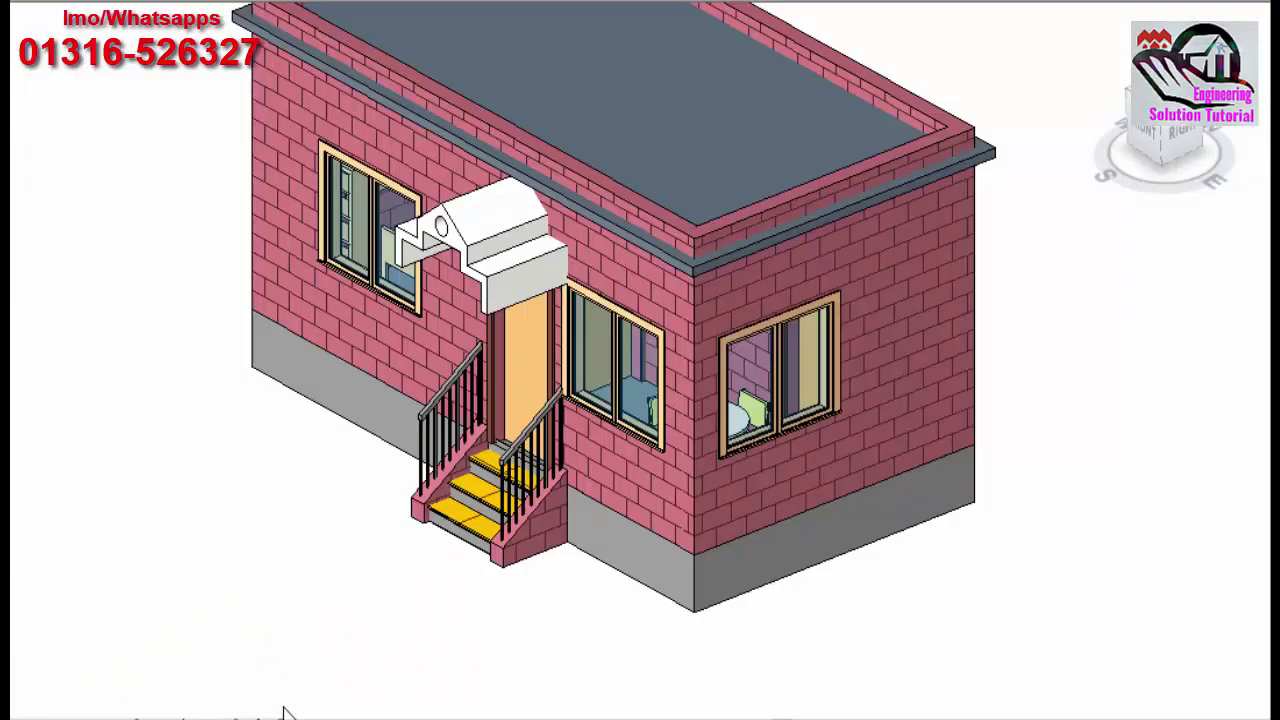
{"action": "left_click", "coordinate": [749, 240]}
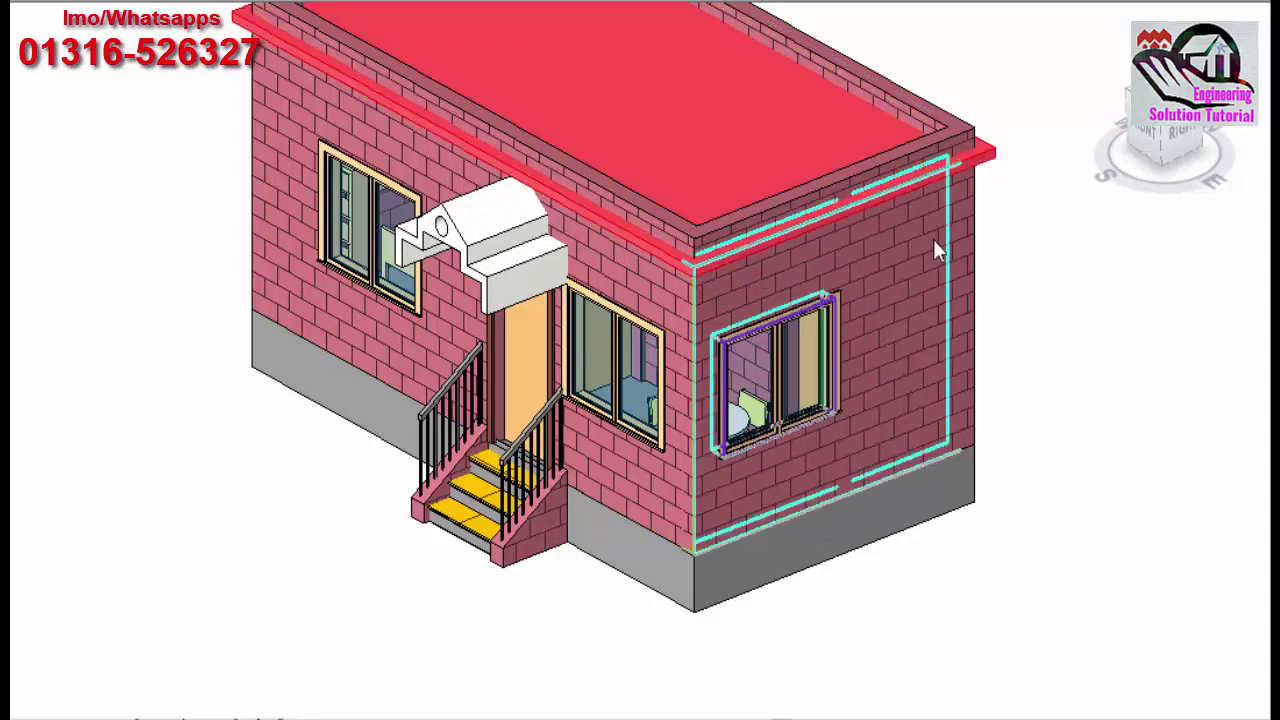
{"action": "left_click", "coordinate": [949, 70]}
{"action": "scroll", "coordinate": [749, 260], "scroll_direction": "up", "scroll_amount": 2}
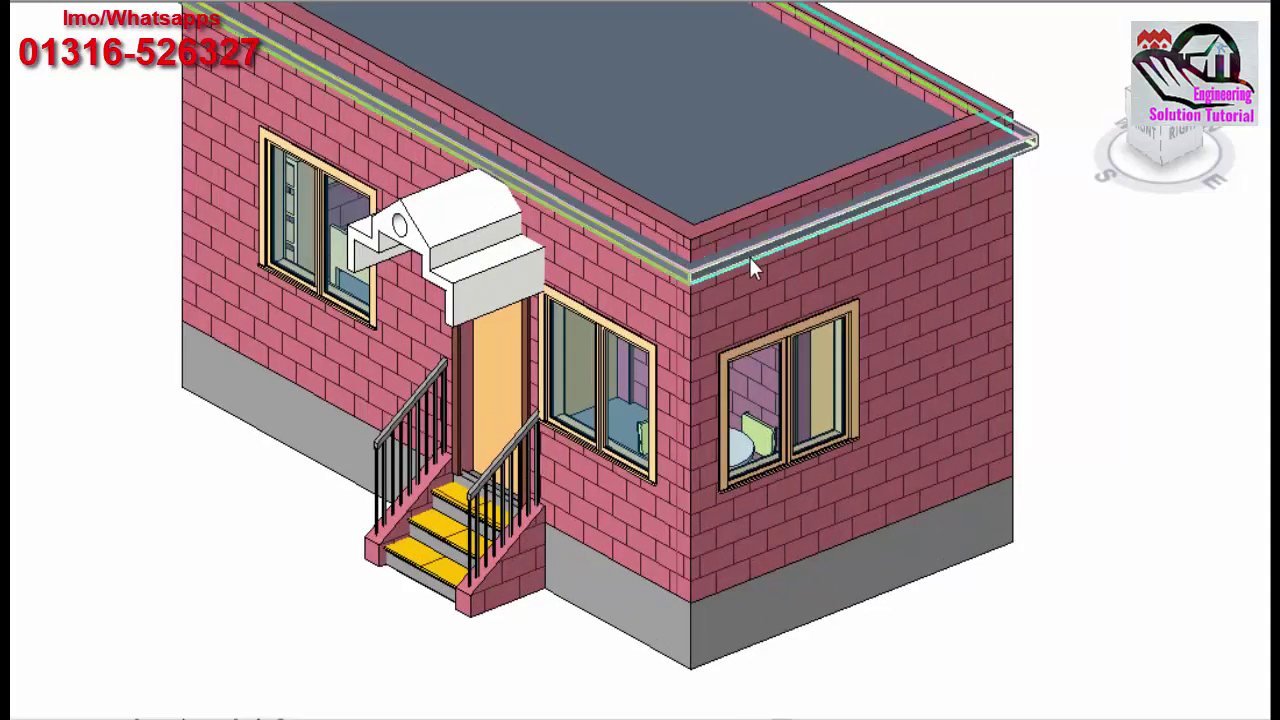
{"action": "scroll", "coordinate": [749, 257], "scroll_direction": "down", "scroll_amount": 3}
{"action": "scroll", "coordinate": [583, 253], "scroll_direction": "up", "scroll_amount": 1}
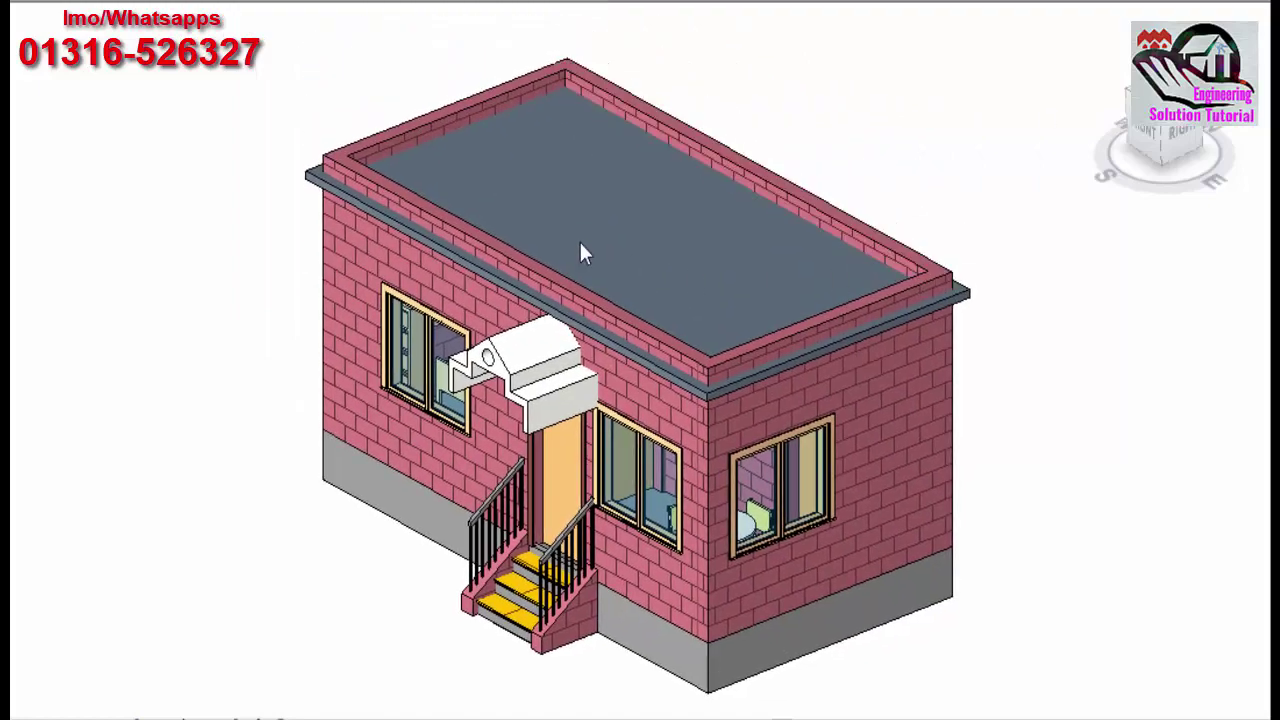
{"action": "left_click", "coordinate": [312, 177]}
{"action": "left_click", "coordinate": [231, 209]}
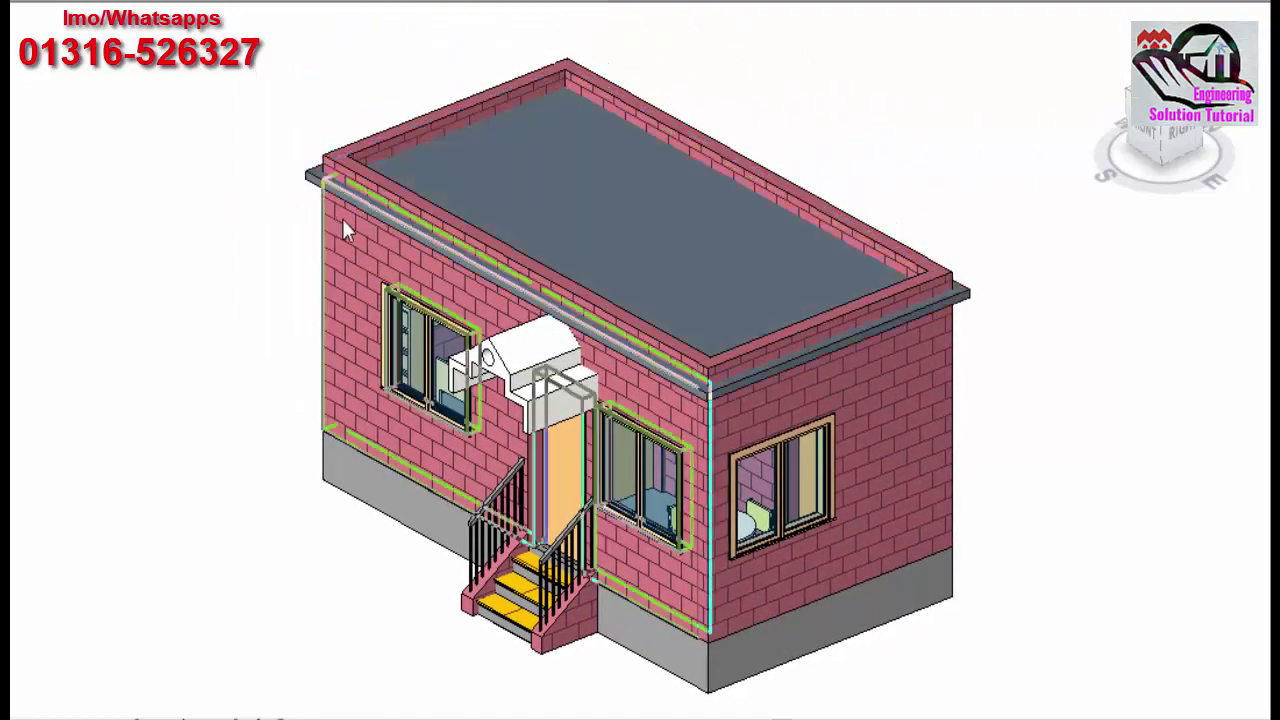
{"action": "scroll", "coordinate": [342, 219], "scroll_direction": "up", "scroll_amount": 2}
{"action": "scroll", "coordinate": [815, 395], "scroll_direction": "up", "scroll_amount": 2}
{"action": "scroll", "coordinate": [943, 560], "scroll_direction": "up", "scroll_amount": 1}
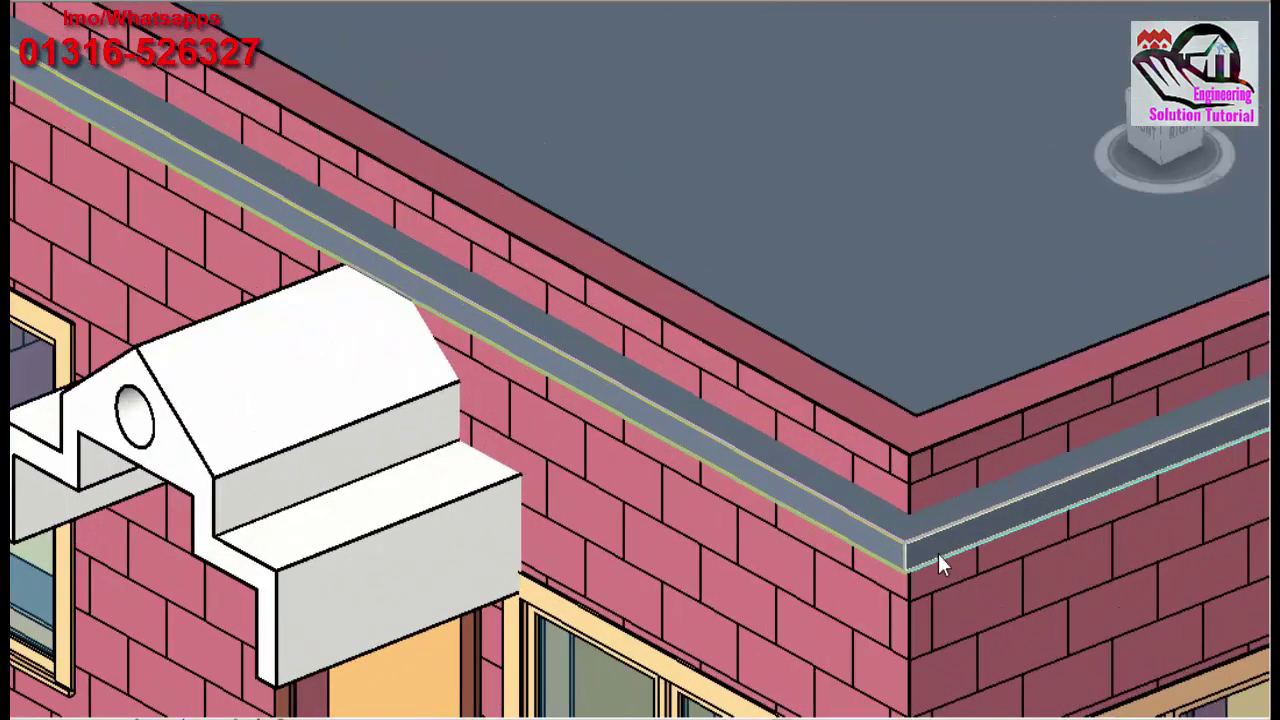
{"action": "scroll", "coordinate": [940, 565], "scroll_direction": "down", "scroll_amount": 3}
{"action": "scroll", "coordinate": [938, 562], "scroll_direction": "down", "scroll_amount": 1}
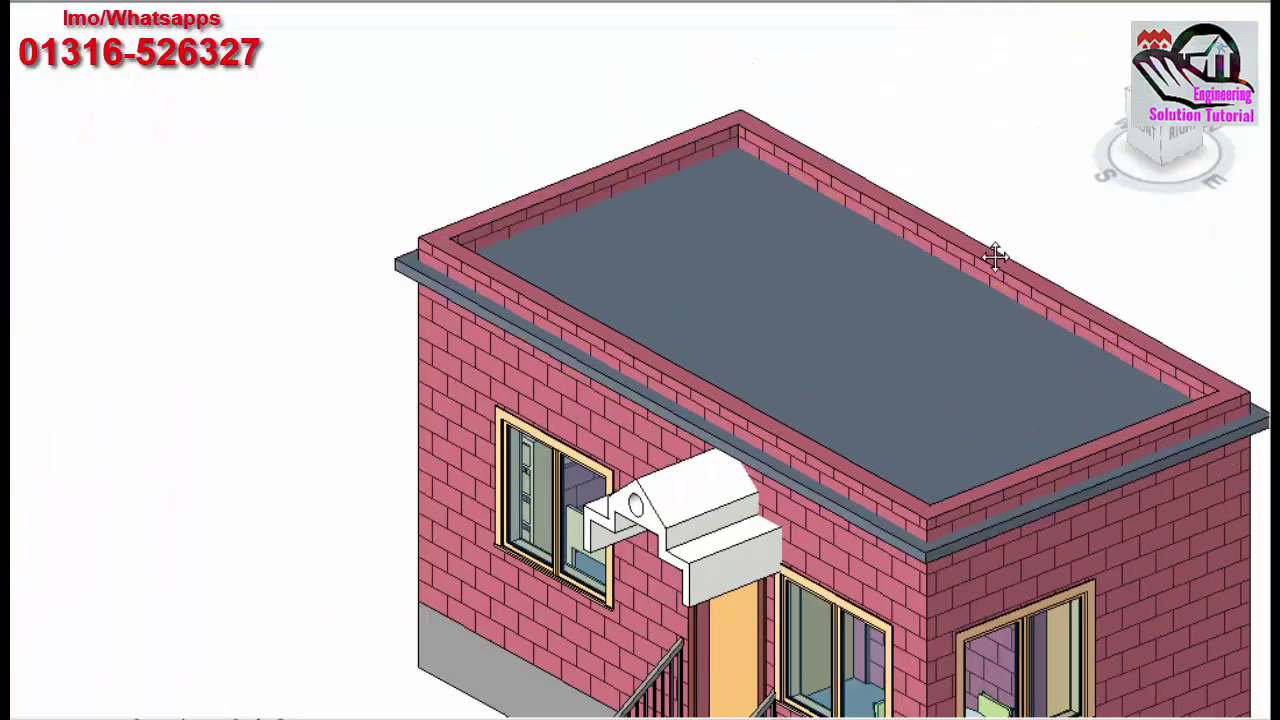
{"action": "left_click_drag", "start_coordinate": [991, 249], "coordinate": [905, 230]}
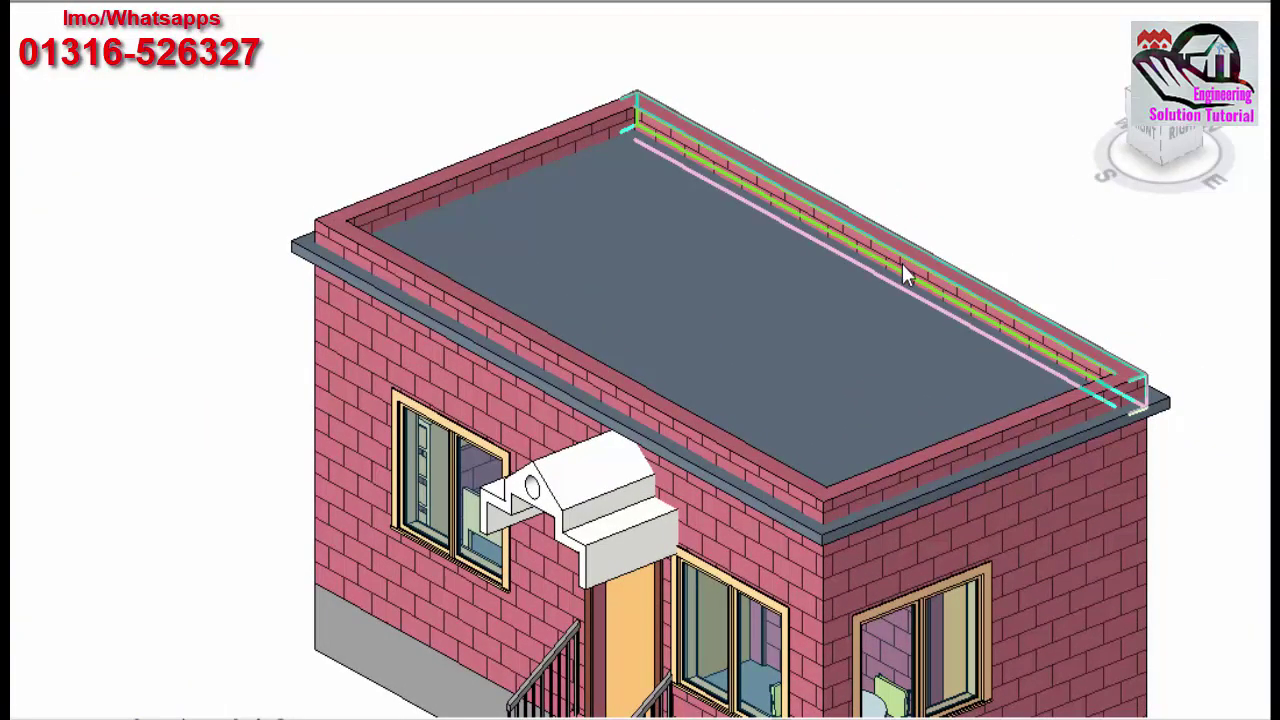
{"action": "left_click_drag", "start_coordinate": [1028, 286], "coordinate": [940, 270]}
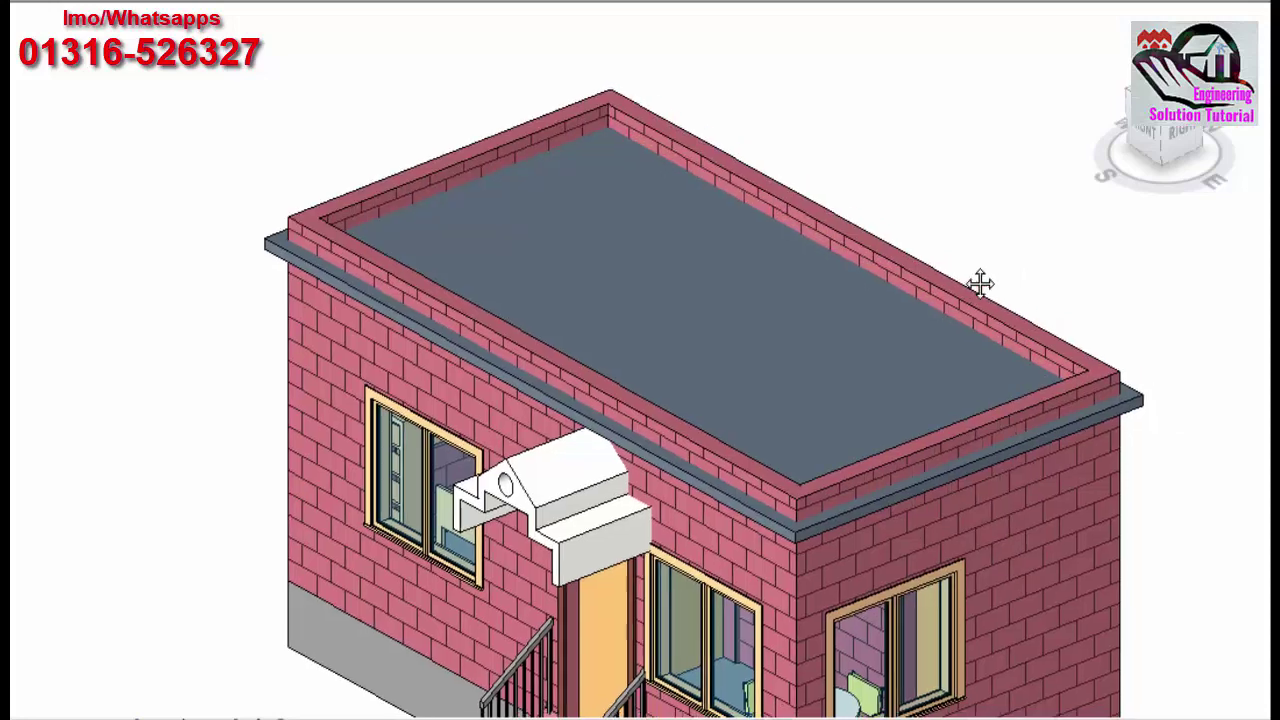
{"action": "scroll", "coordinate": [1043, 194], "scroll_direction": "down", "scroll_amount": 1}
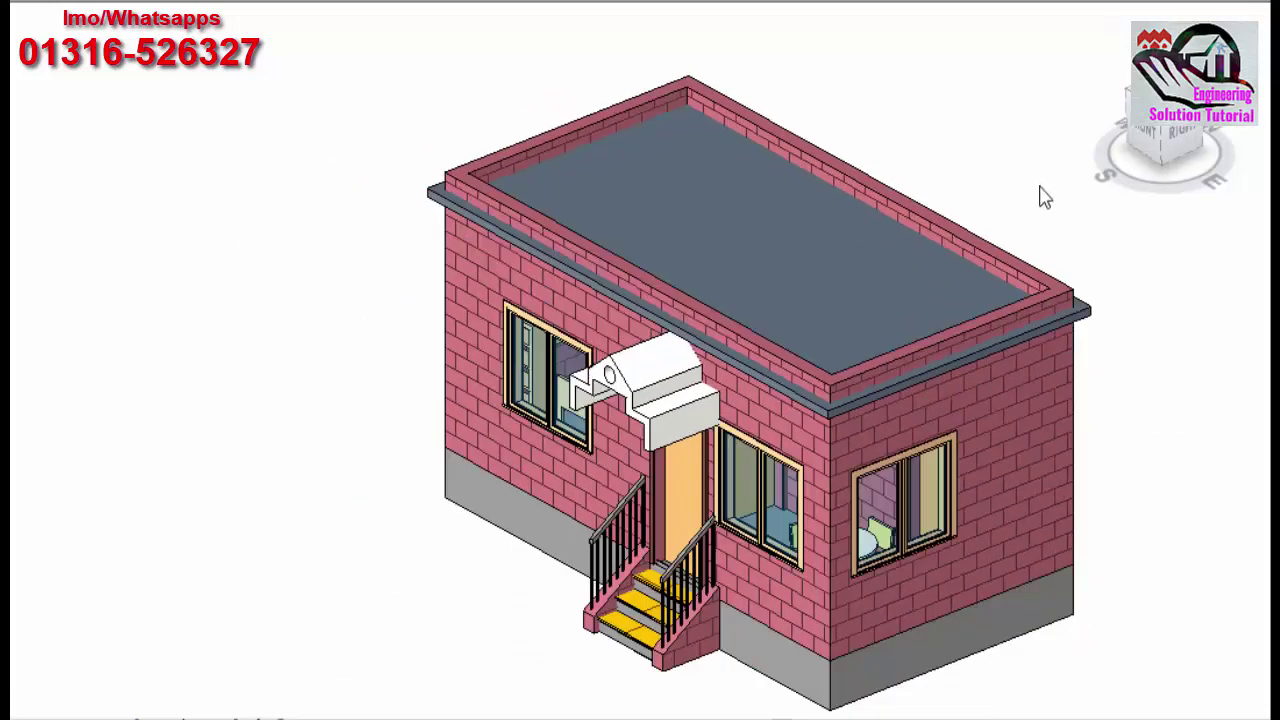
{"action": "scroll", "coordinate": [1060, 272], "scroll_direction": "up", "scroll_amount": 1}
{"action": "left_click_drag", "start_coordinate": [1062, 276], "coordinate": [974, 120]}
{"action": "scroll", "coordinate": [974, 120], "scroll_direction": "down", "scroll_amount": 1}
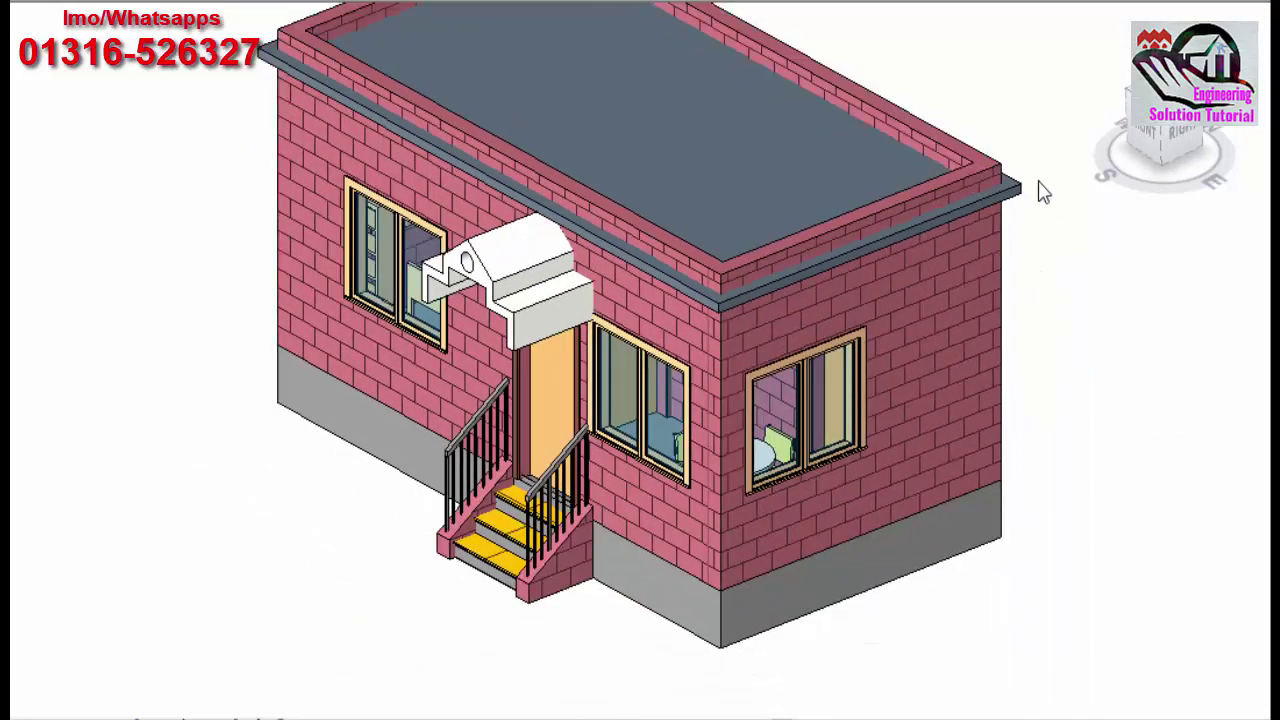
{"action": "left_click_drag", "start_coordinate": [1043, 191], "coordinate": [1043, 359]}
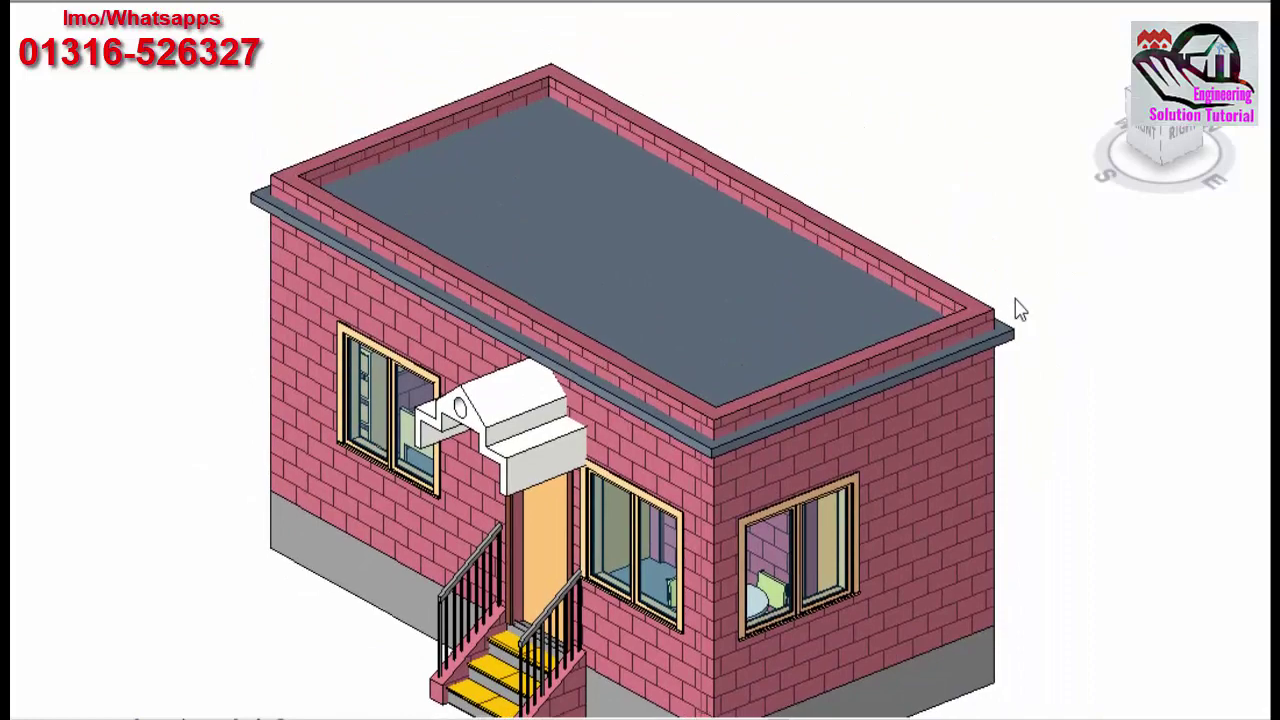
{"action": "left_click_drag", "start_coordinate": [1020, 274], "coordinate": [1003, 251]}
{"action": "scroll", "coordinate": [1010, 290], "scroll_direction": "down", "scroll_amount": 1}
{"action": "left_click", "coordinate": [1187, 128]}
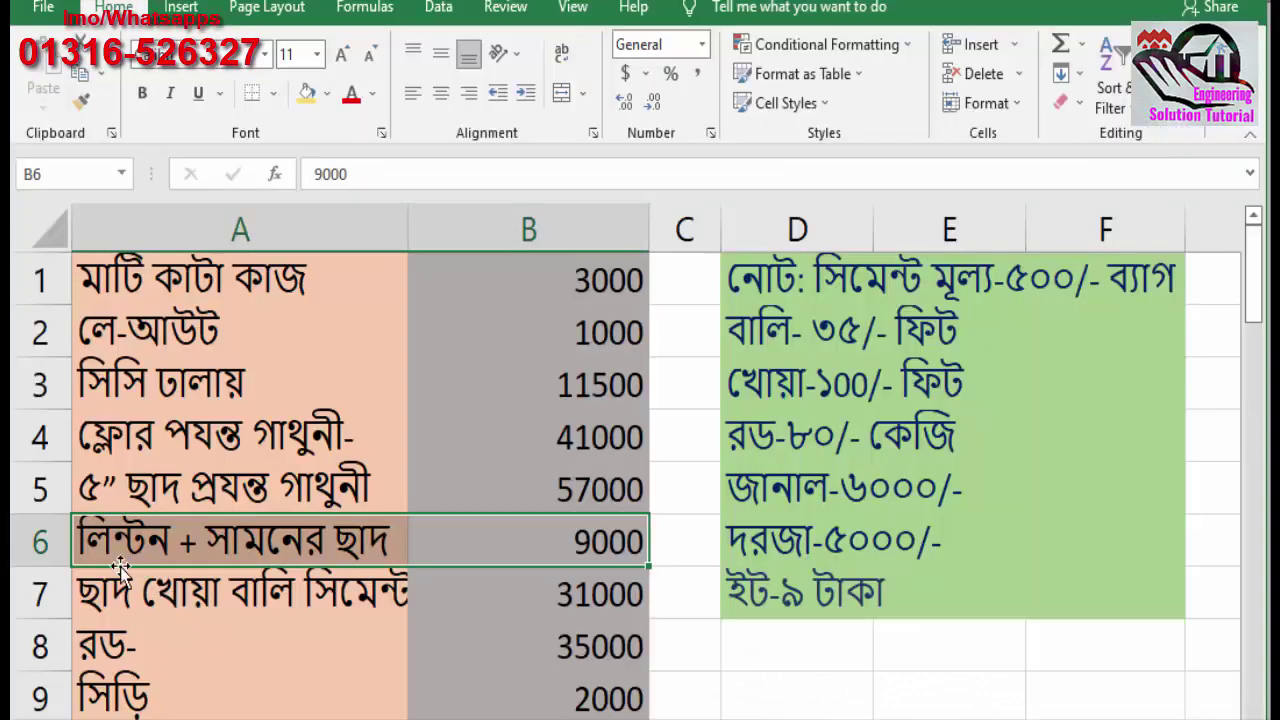
{"action": "left_click", "coordinate": [122, 576]}
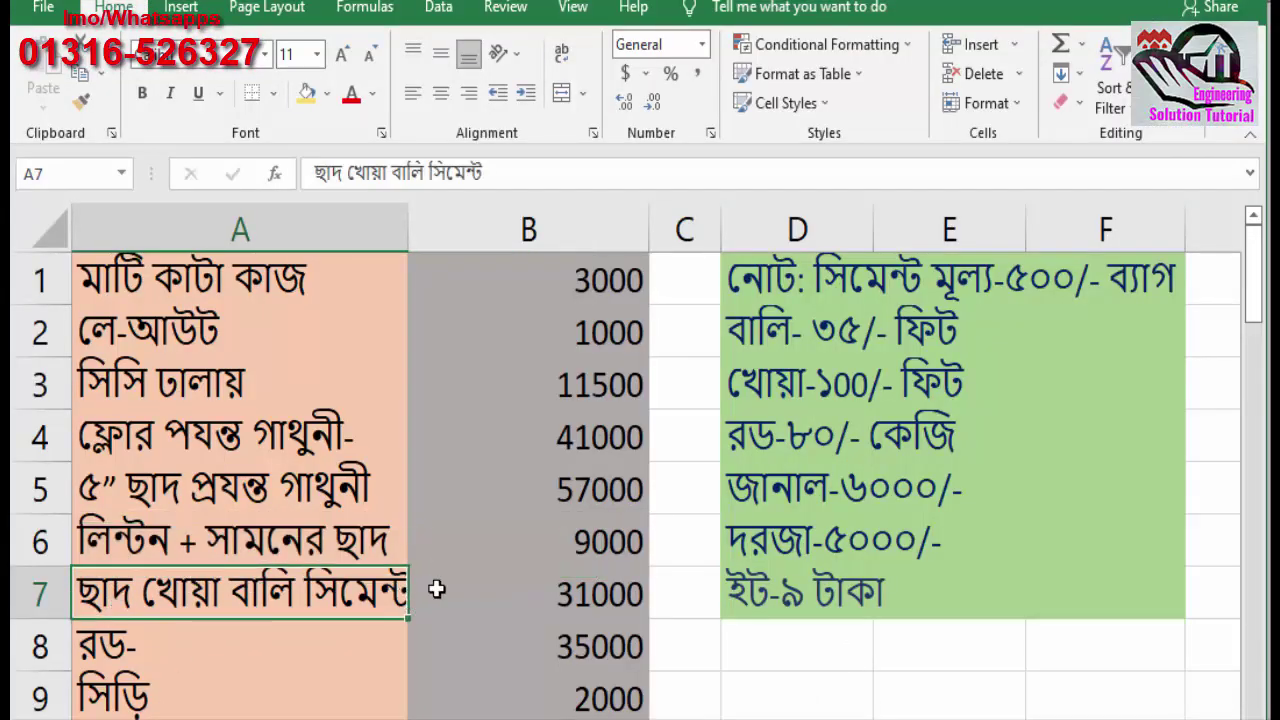
{"action": "left_click_drag", "start_coordinate": [440, 589], "coordinate": [612, 597]}
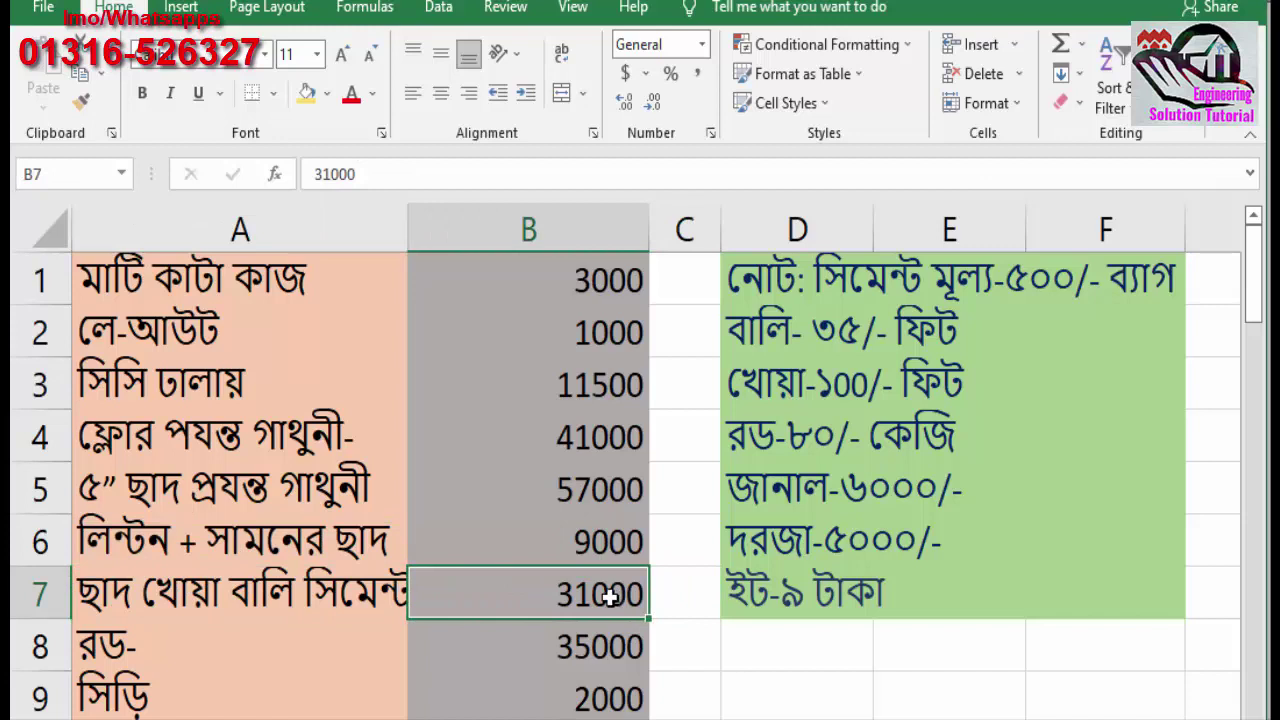
{"action": "mouse_move", "coordinate": [138, 599]}
{"action": "left_mouse_down"}
{"action": "mouse_move", "coordinate": [557, 575]}
{"action": "mouse_move", "coordinate": [575, 270]}
{"action": "left_mouse_up"}
{"action": "left_click", "coordinate": [835, 279]}
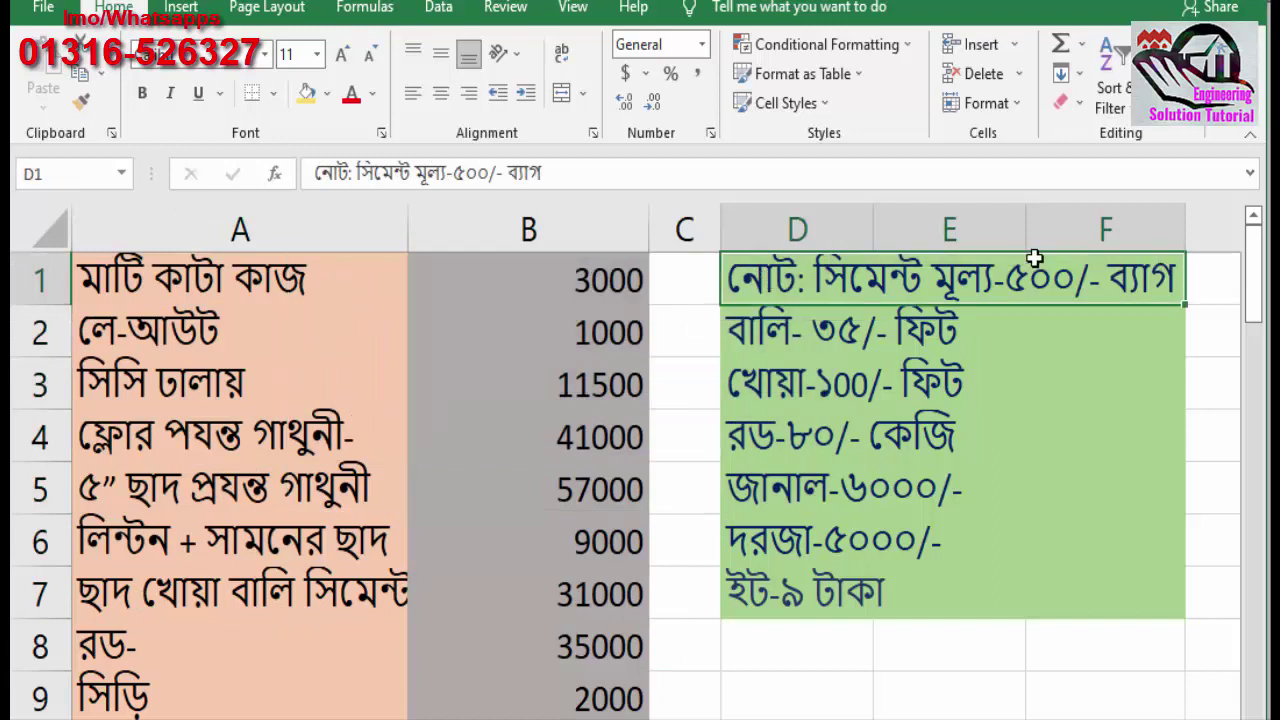
{"action": "left_click_drag", "start_coordinate": [540, 284], "coordinate": [560, 597]}
{"action": "left_click", "coordinate": [1103, 280]}
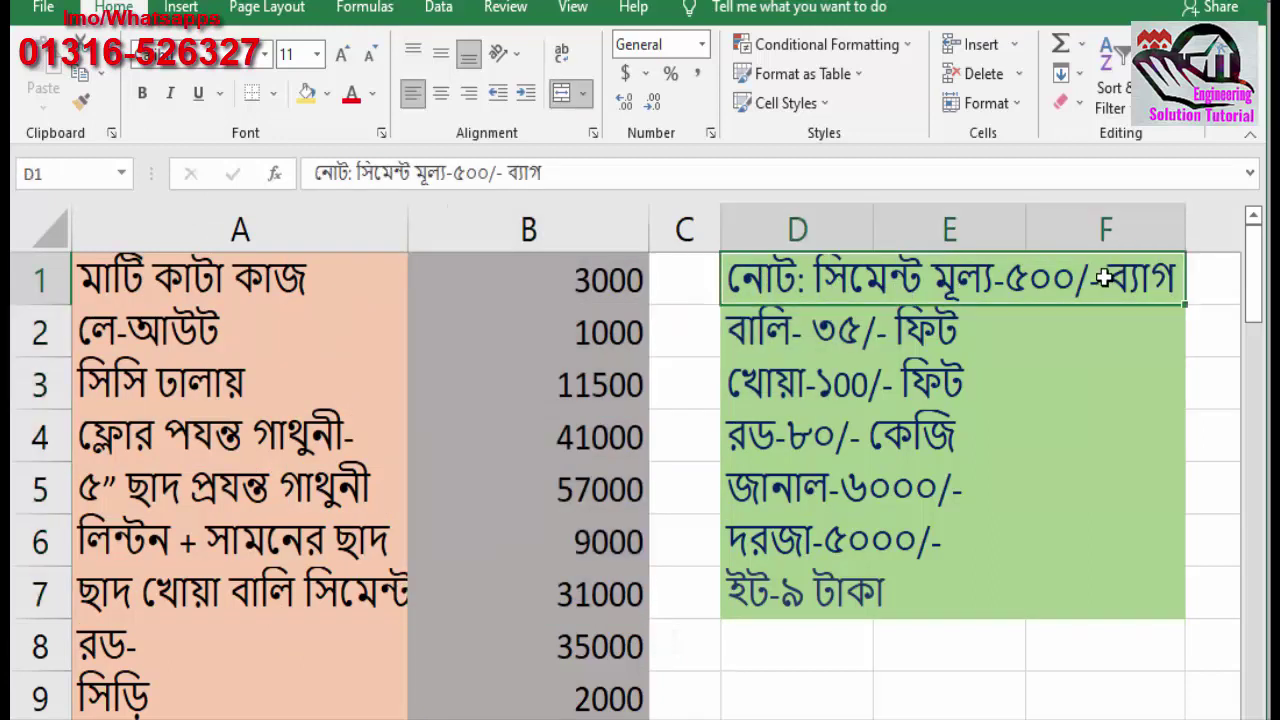
{"action": "left_click", "coordinate": [733, 328]}
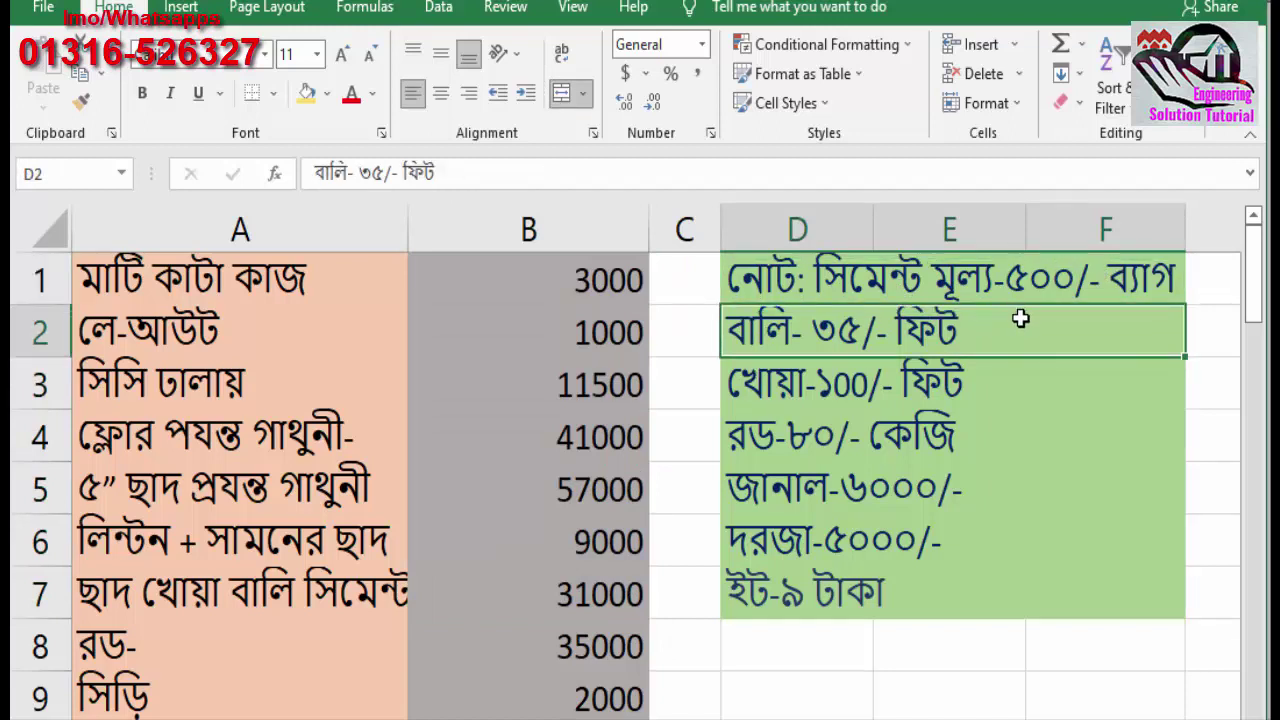
{"action": "left_click", "coordinate": [765, 398]}
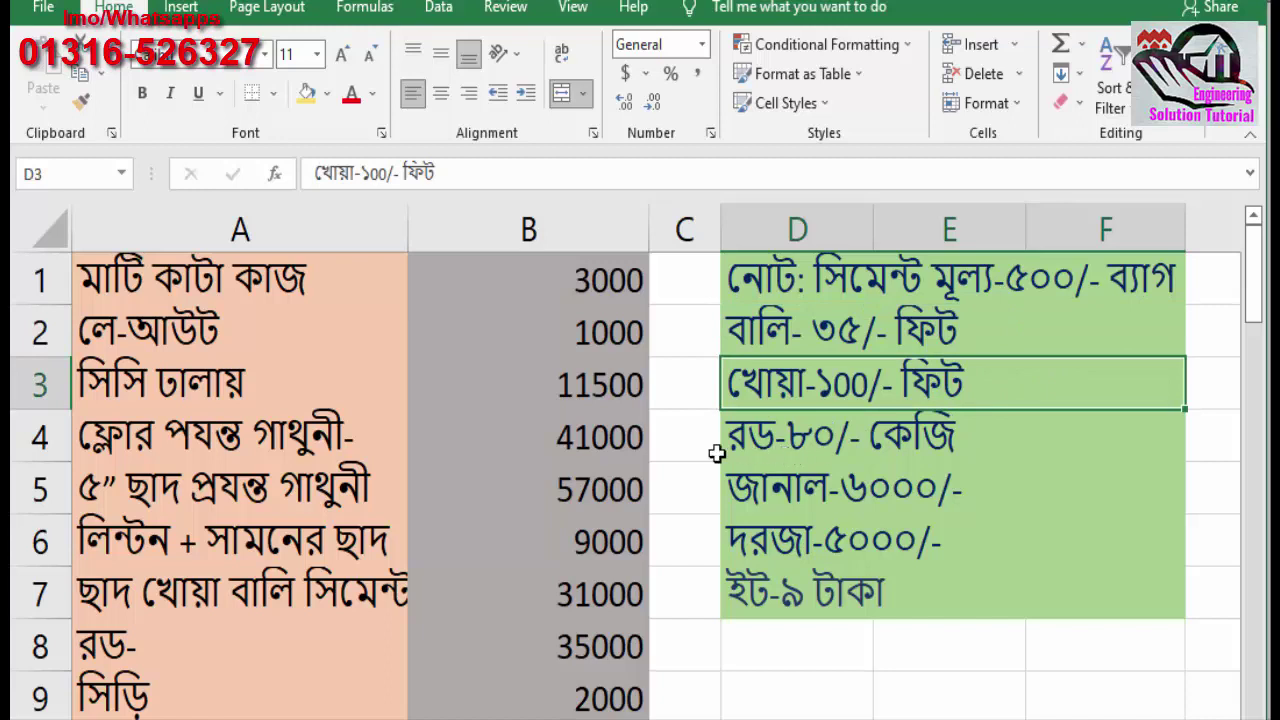
{"action": "left_click", "coordinate": [1035, 427]}
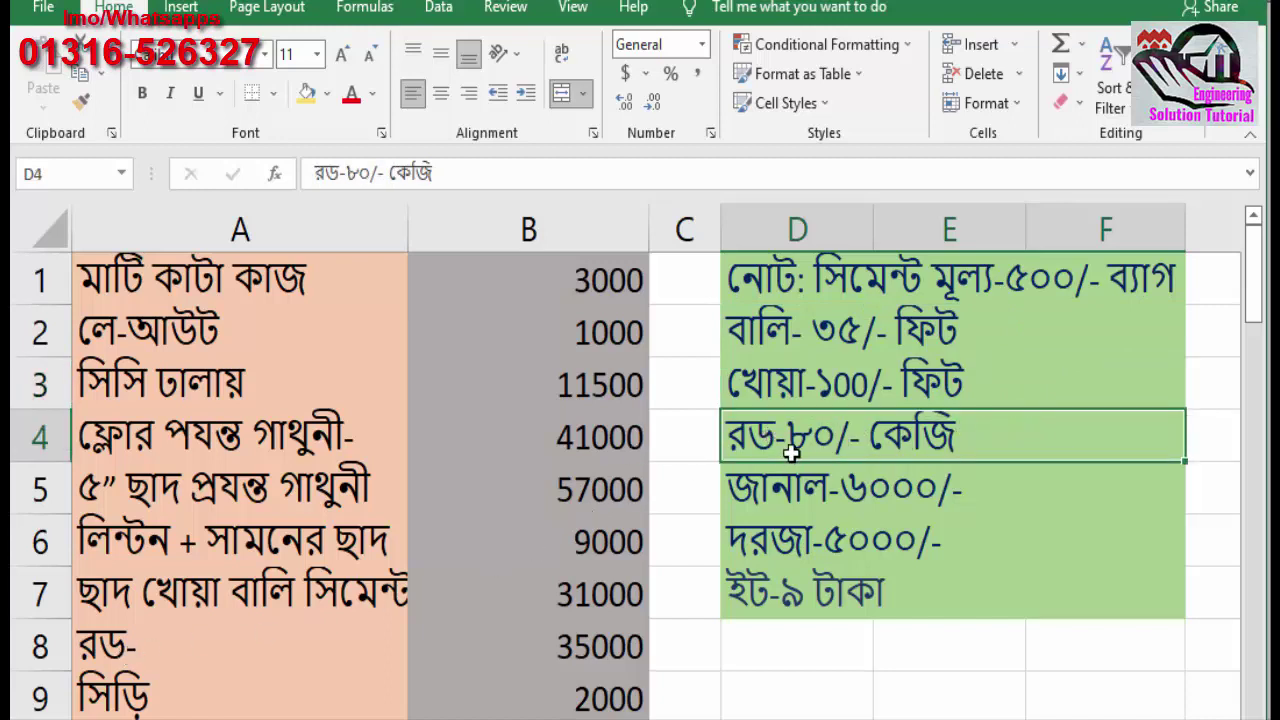
{"action": "left_click", "coordinate": [491, 592]}
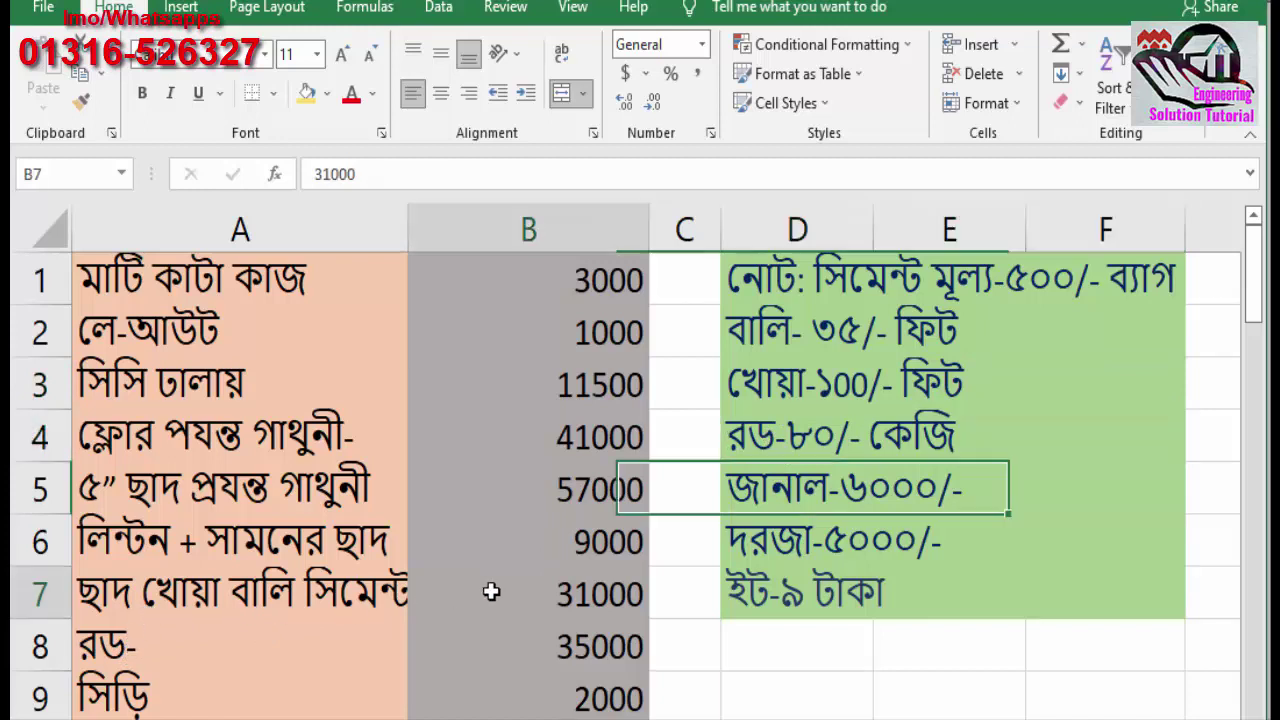
{"action": "left_click_drag", "start_coordinate": [491, 592], "coordinate": [715, 587]}
{"action": "left_click_drag", "start_coordinate": [624, 594], "coordinate": [580, 600]}
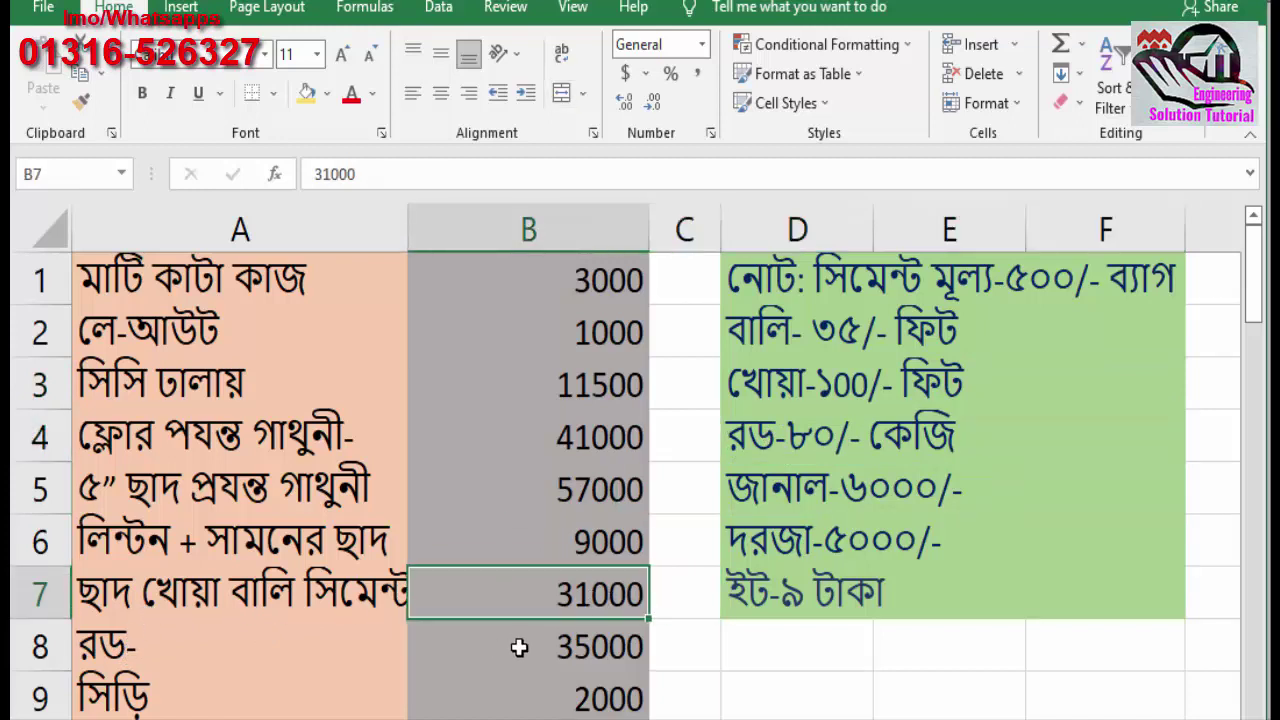
{"action": "left_click", "coordinate": [600, 640]}
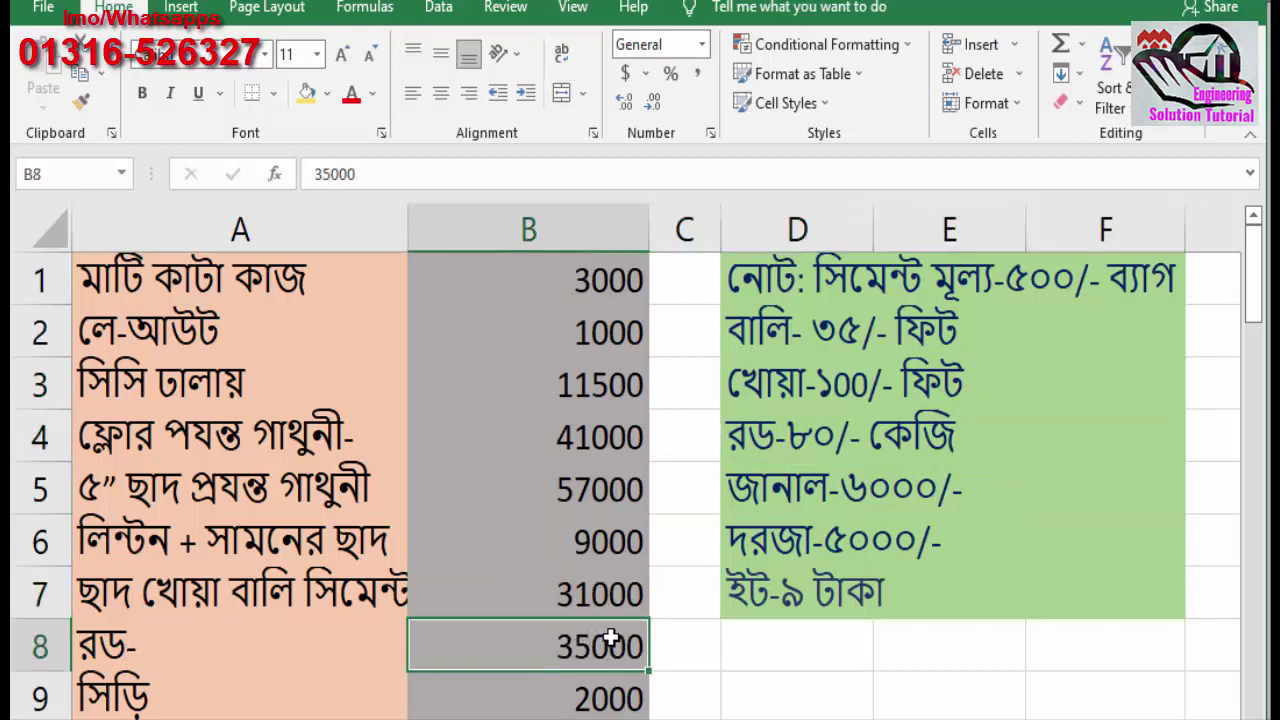
{"action": "left_click", "coordinate": [791, 449]}
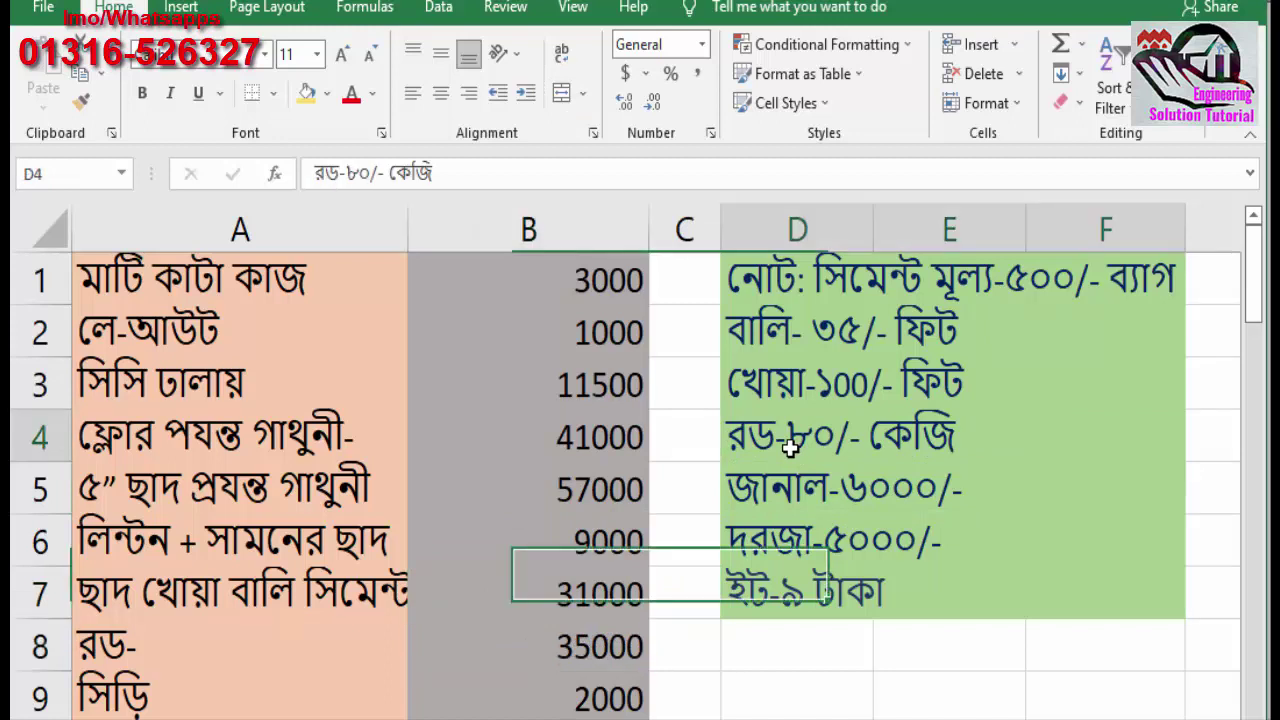
{"action": "left_click", "coordinate": [593, 646]}
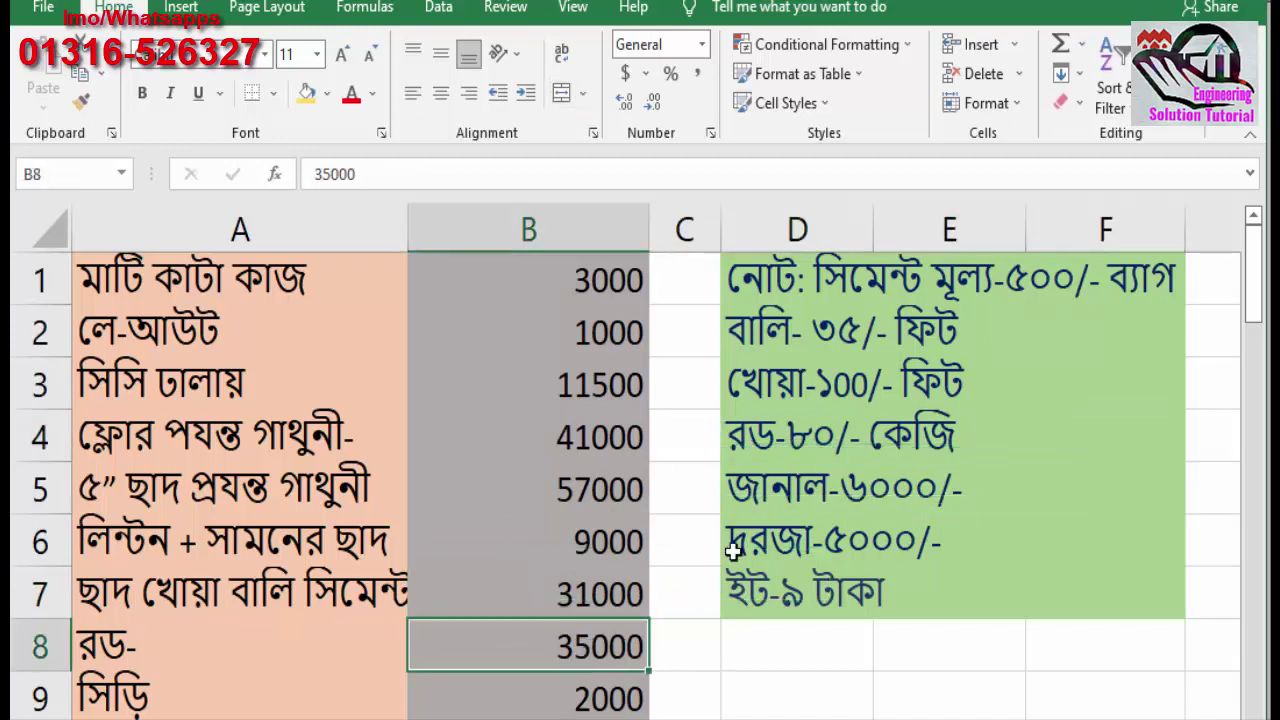
{"action": "left_click", "coordinate": [792, 430]}
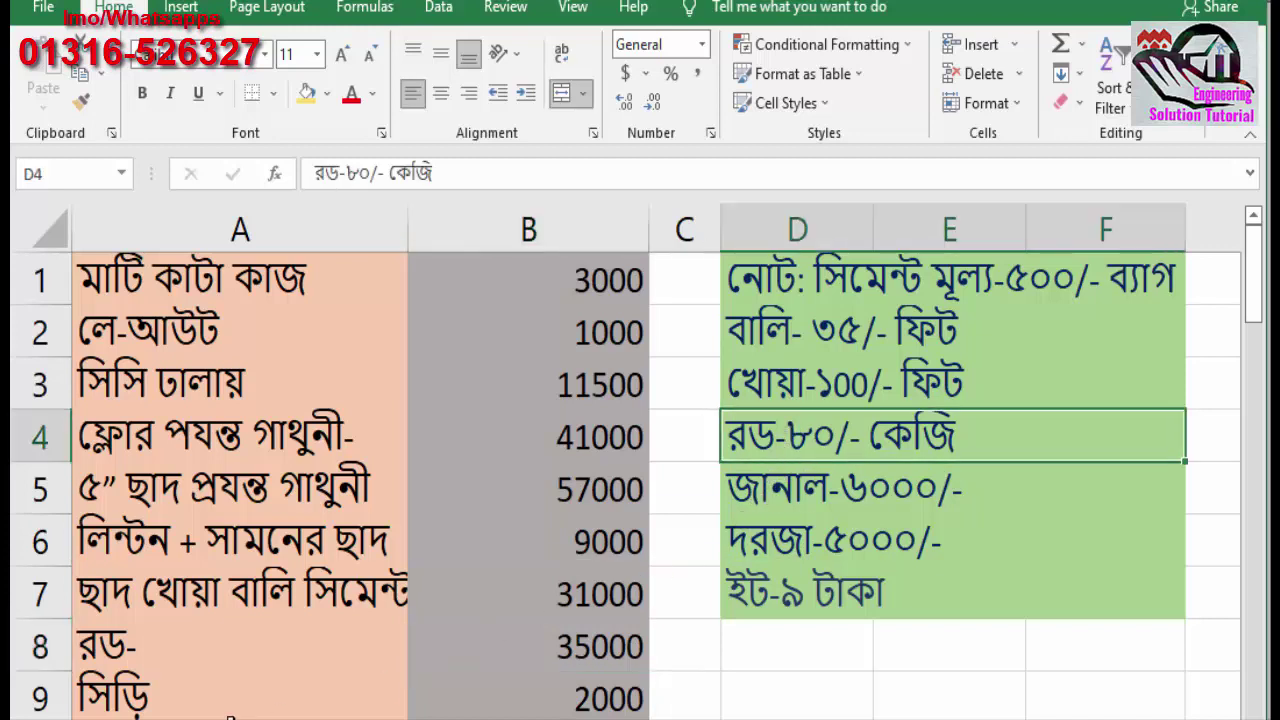
{"action": "left_click_drag", "start_coordinate": [229, 710], "coordinate": [554, 702]}
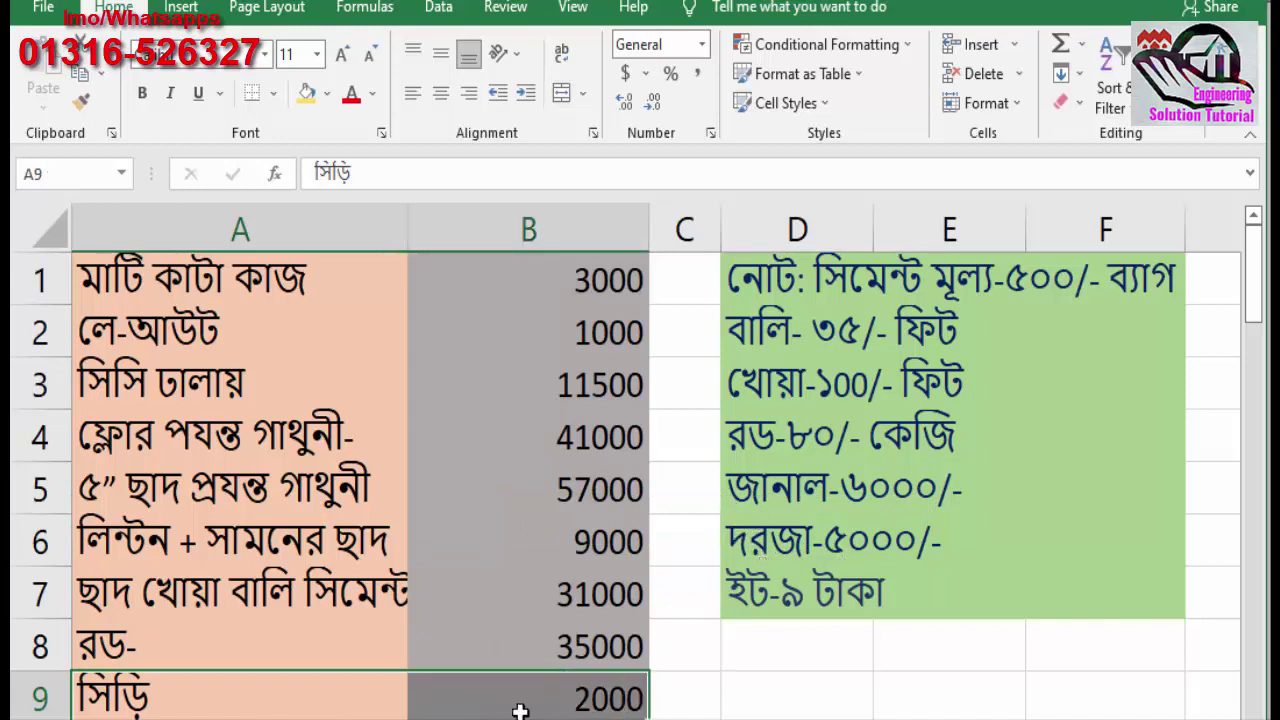
{"action": "left_click_drag", "start_coordinate": [866, 592], "coordinate": [769, 605]}
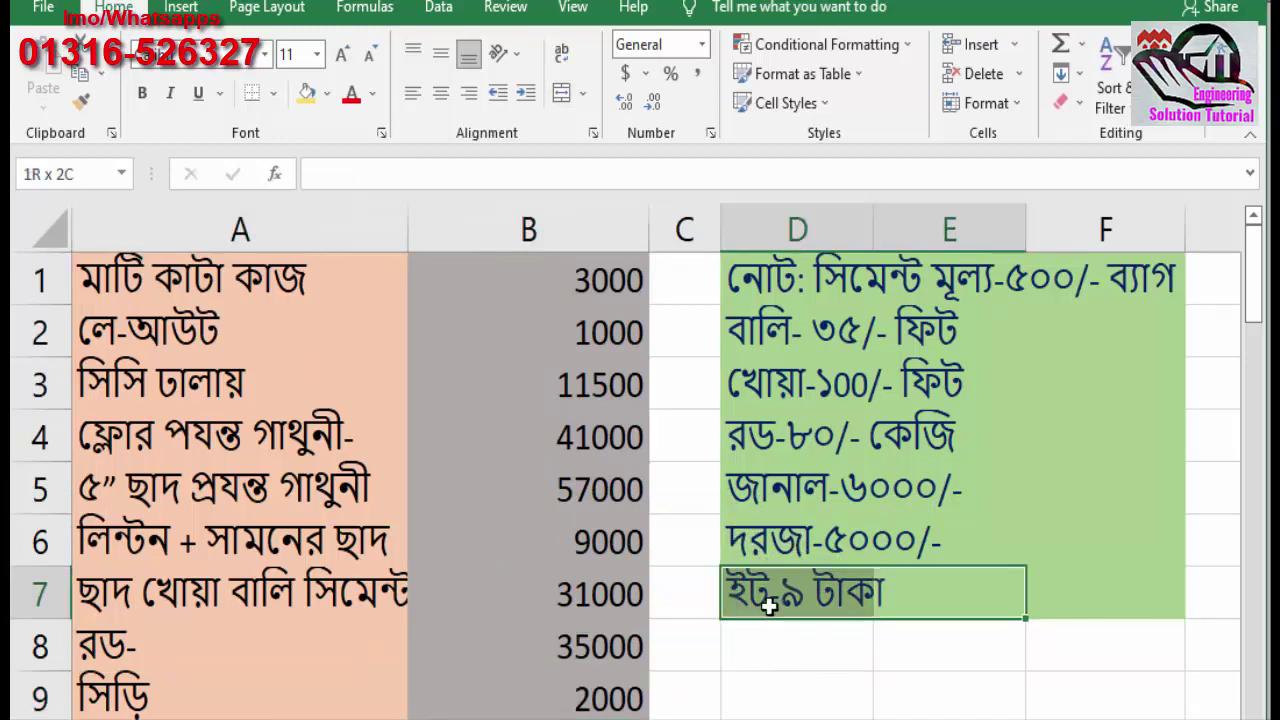
{"action": "left_click", "coordinate": [812, 540]}
{"action": "left_click", "coordinate": [821, 508]}
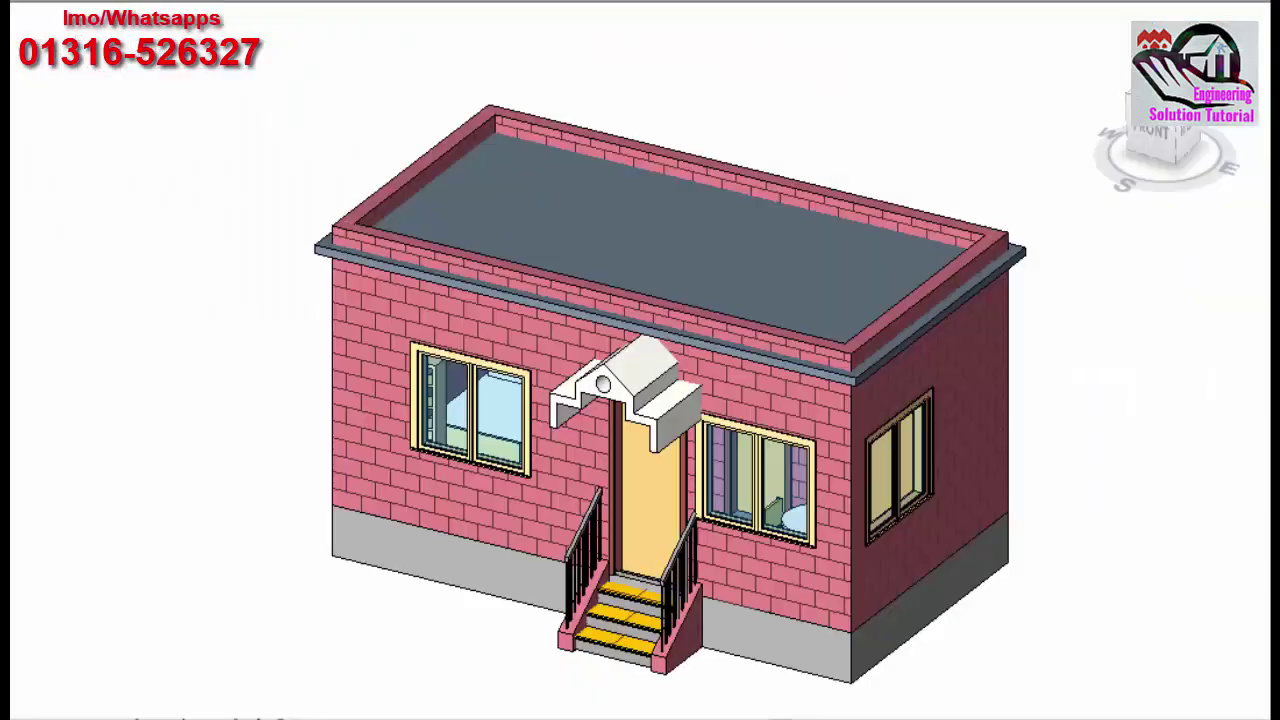
{"action": "scroll", "coordinate": [620, 640], "scroll_direction": "up", "scroll_amount": 5}
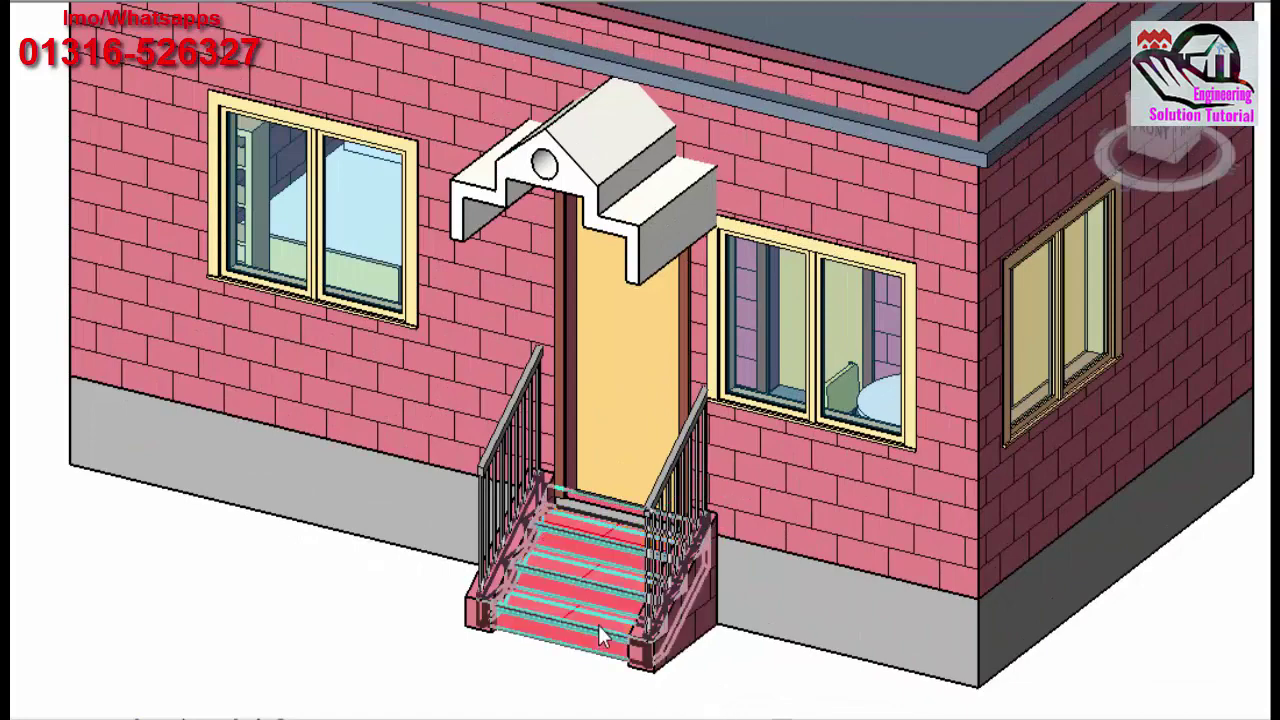
{"action": "scroll", "coordinate": [1090, 685], "scroll_direction": "down", "scroll_amount": 3}
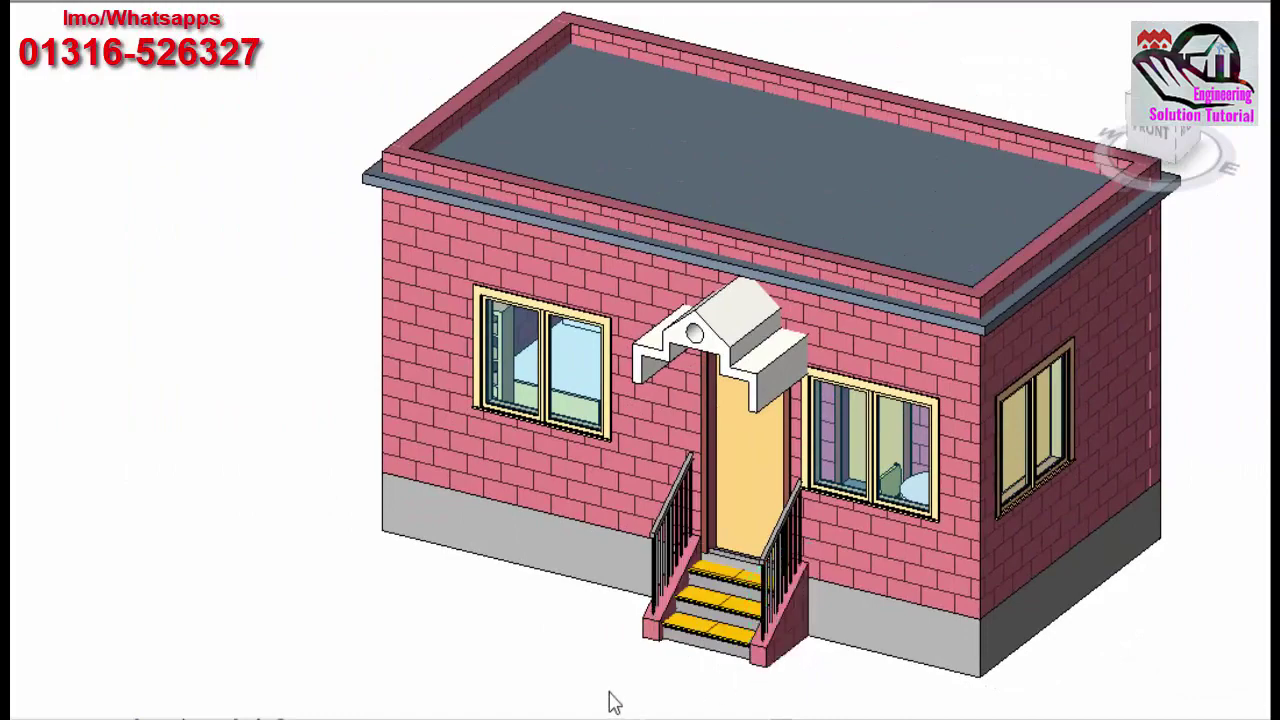
{"action": "scroll", "coordinate": [1172, 450], "scroll_direction": "up", "scroll_amount": 2}
{"action": "scroll", "coordinate": [1177, 586], "scroll_direction": "down", "scroll_amount": 2}
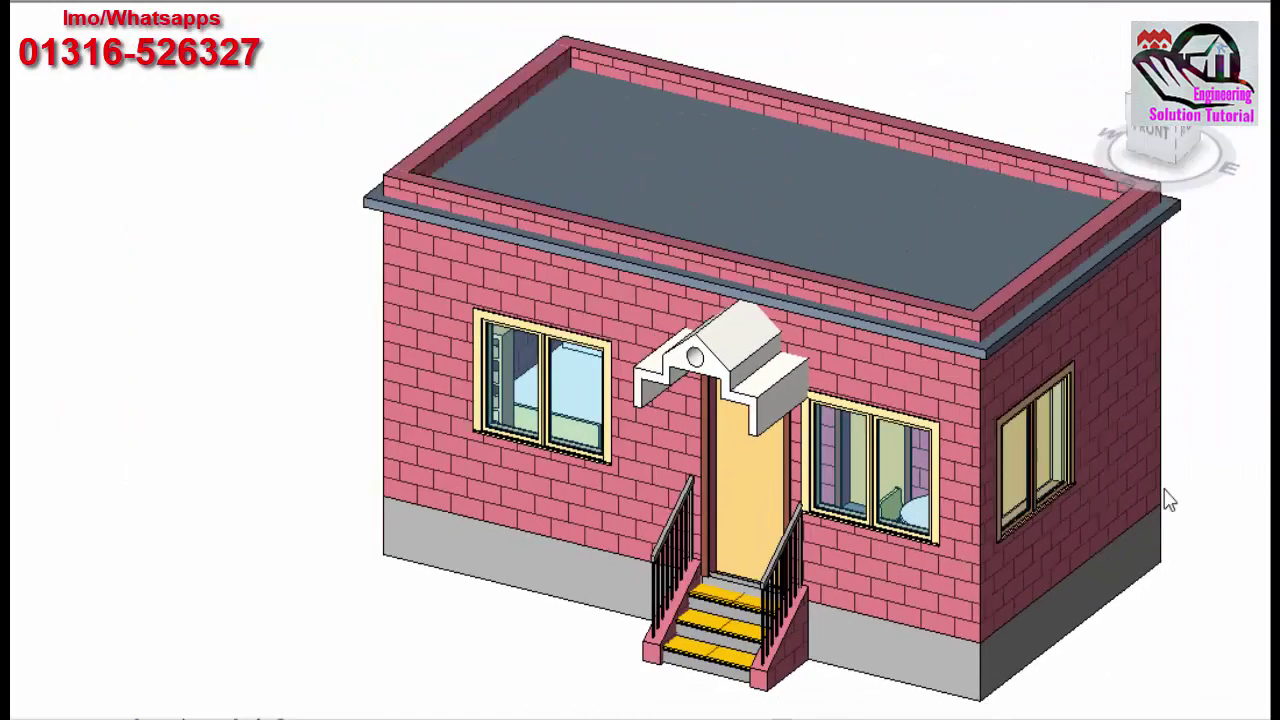
{"action": "left_click", "coordinate": [1112, 22]}
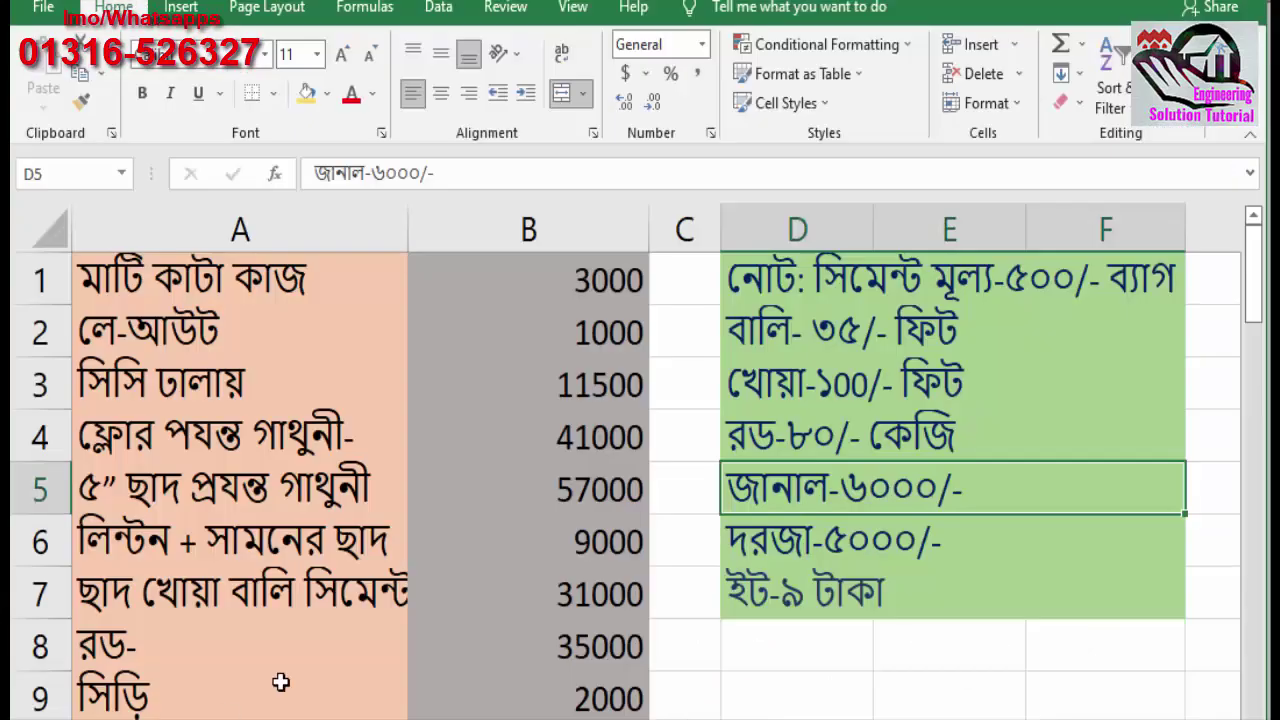
{"action": "scroll", "coordinate": [505, 610], "scroll_direction": "down", "scroll_amount": 2}
{"action": "scroll", "coordinate": [513, 590], "scroll_direction": "up", "scroll_amount": 2}
{"action": "scroll", "coordinate": [577, 662], "scroll_direction": "down", "scroll_amount": 1}
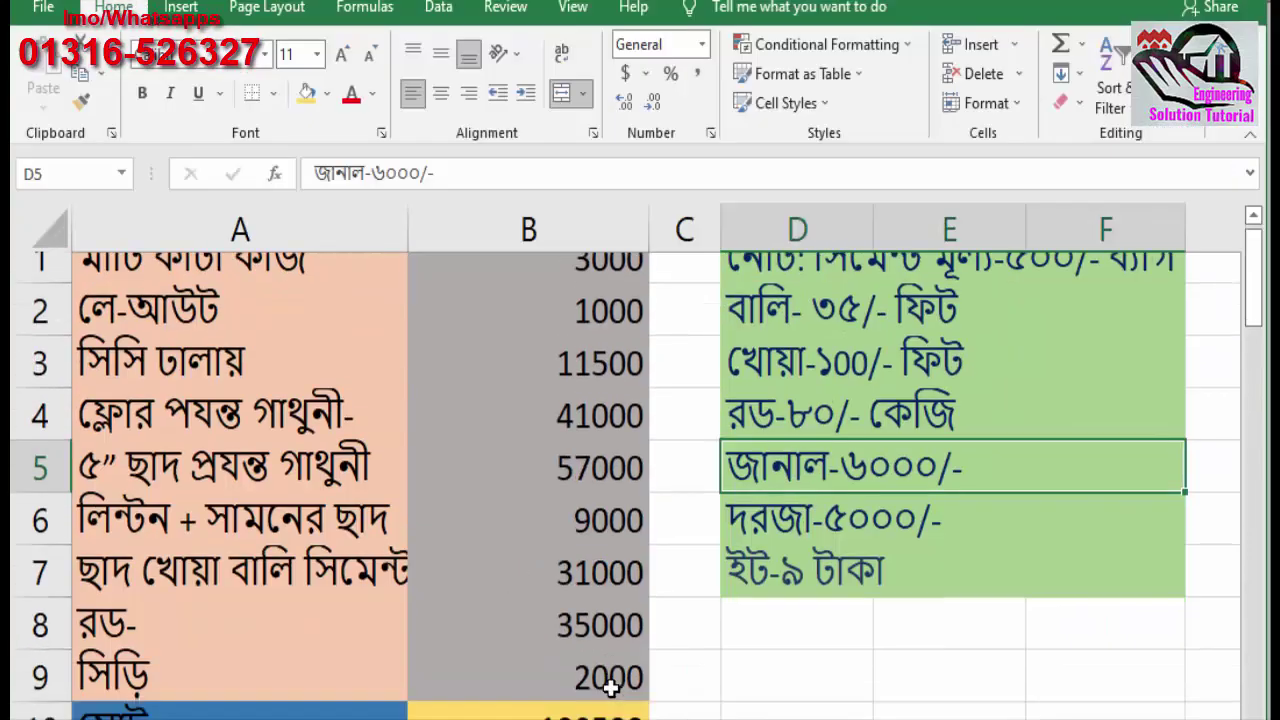
{"action": "scroll", "coordinate": [565, 625], "scroll_direction": "up", "scroll_amount": 1}
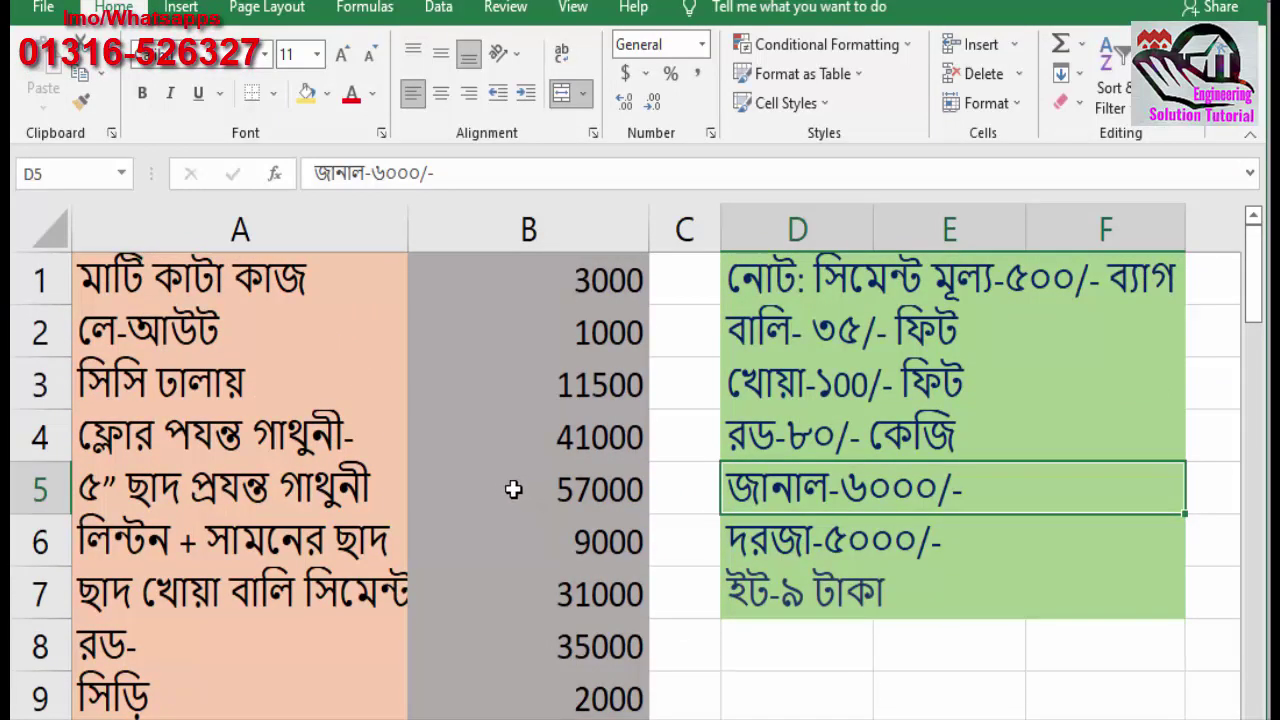
{"action": "scroll", "coordinate": [515, 495], "scroll_direction": "down", "scroll_amount": 1}
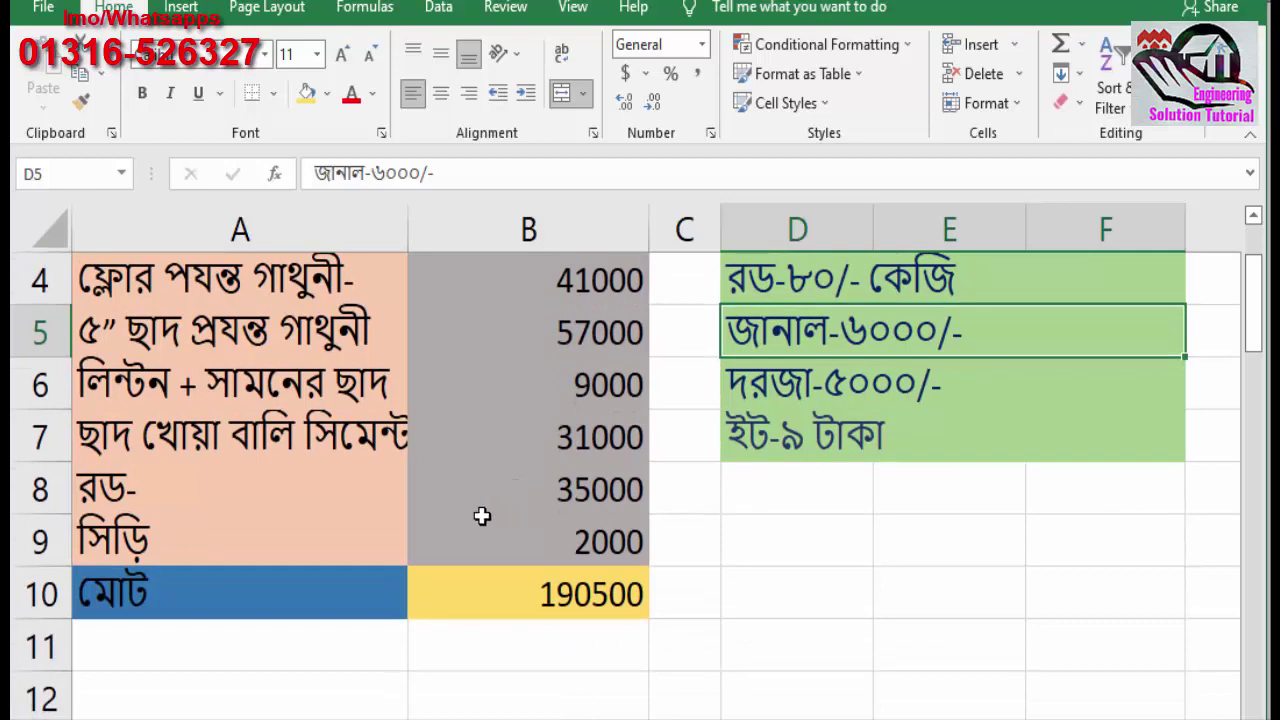
{"action": "scroll", "coordinate": [500, 520], "scroll_direction": "down", "scroll_amount": 1}
{"action": "scroll", "coordinate": [560, 520], "scroll_direction": "up", "scroll_amount": 2}
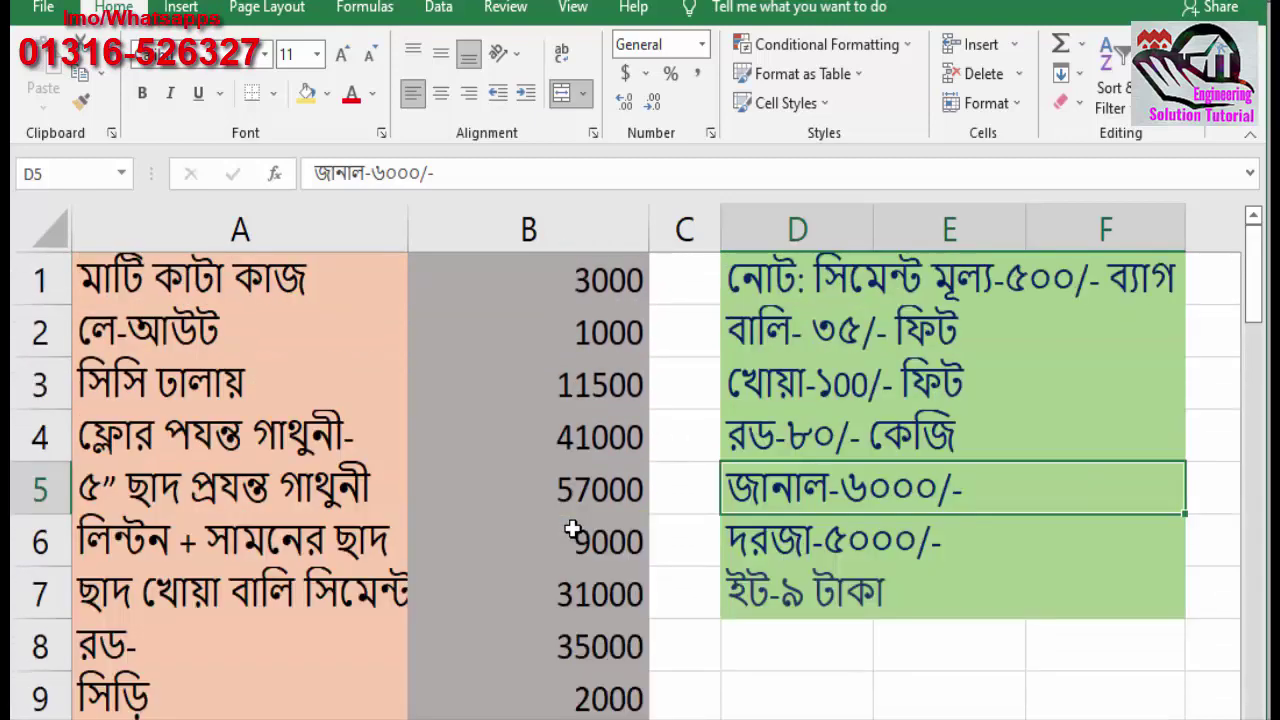
{"action": "scroll", "coordinate": [550, 515], "scroll_direction": "down", "scroll_amount": 1}
{"action": "scroll", "coordinate": [528, 508], "scroll_direction": "down", "scroll_amount": 2}
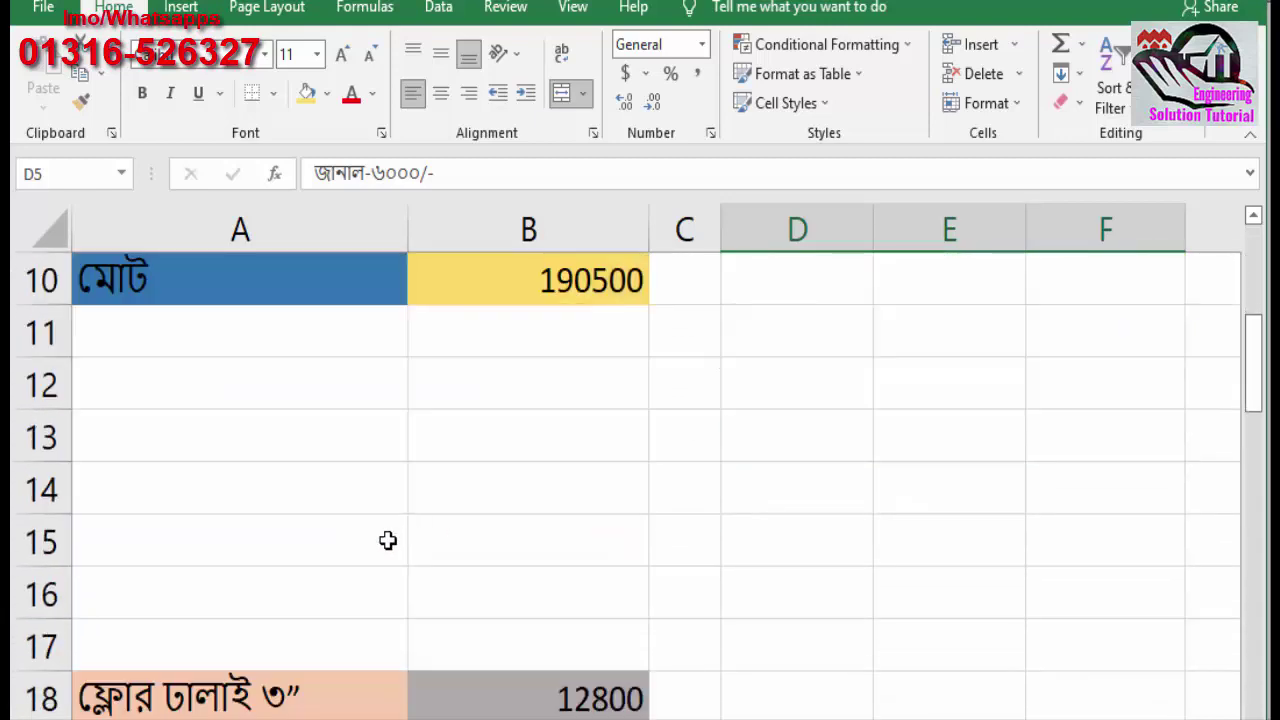
{"action": "scroll", "coordinate": [388, 540], "scroll_direction": "down", "scroll_amount": 1}
{"action": "scroll", "coordinate": [200, 585], "scroll_direction": "down", "scroll_amount": 1}
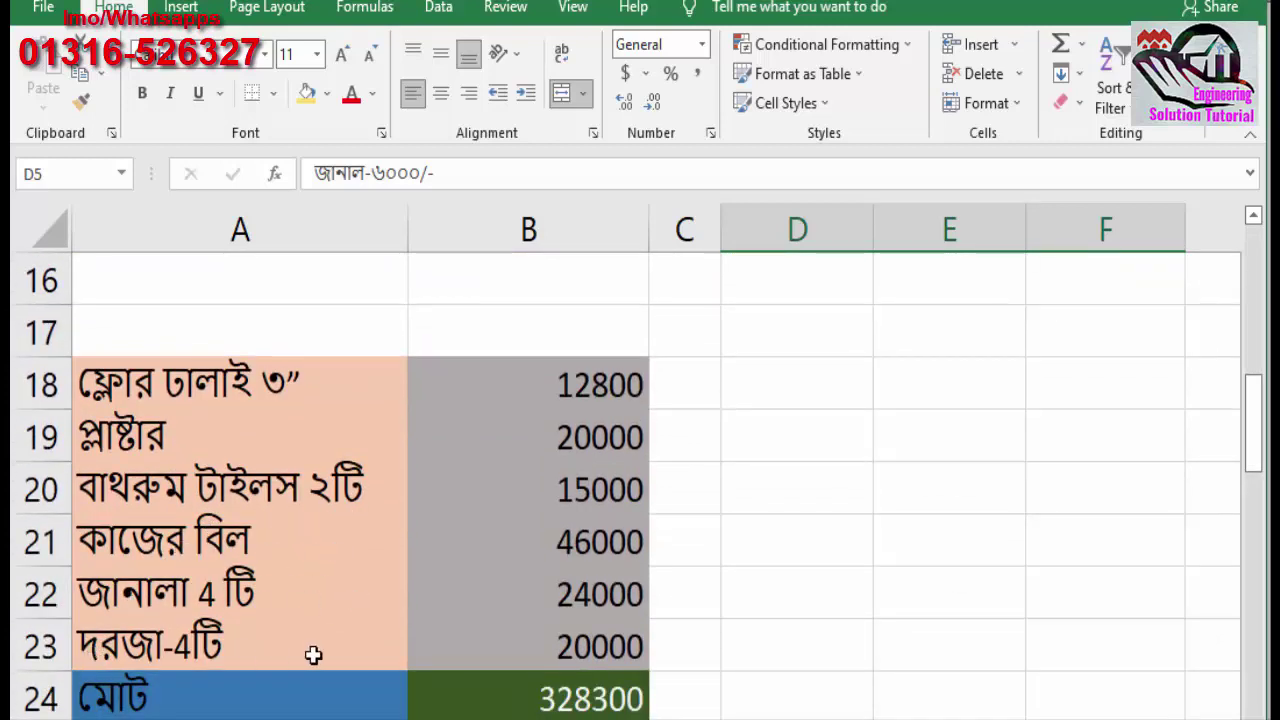
{"action": "scroll", "coordinate": [600, 365], "scroll_direction": "up", "scroll_amount": 2}
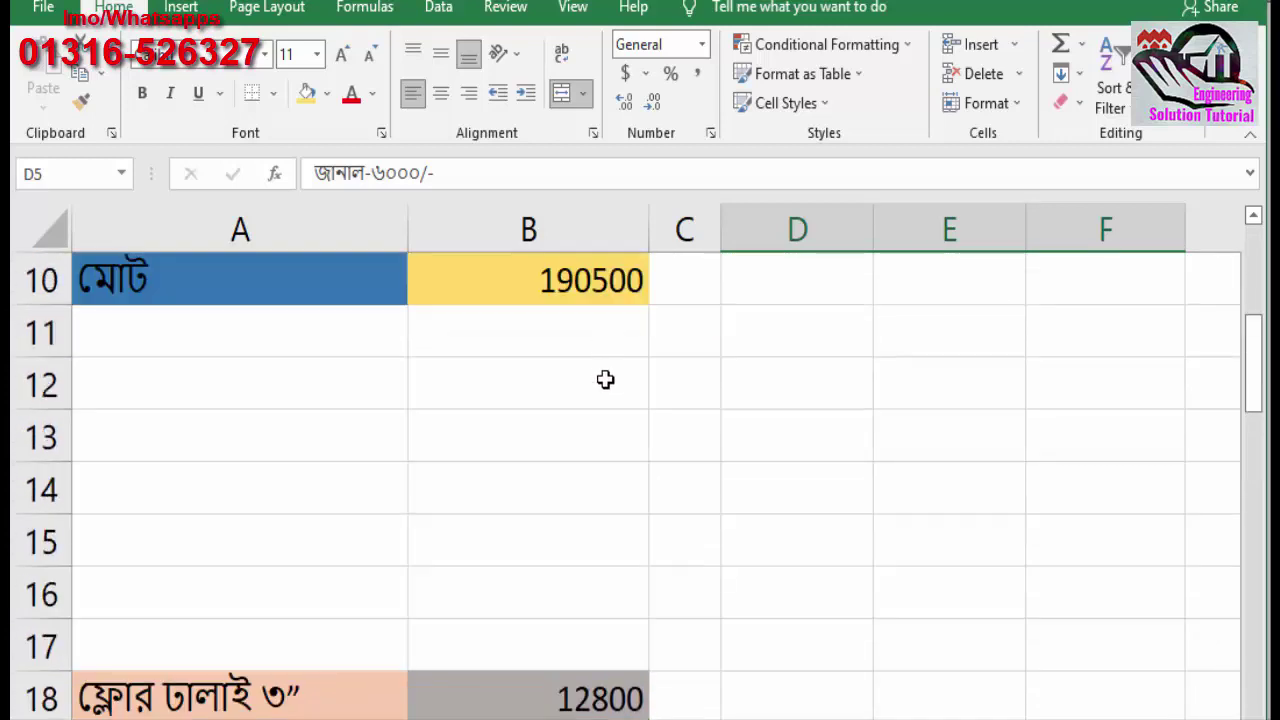
{"action": "scroll", "coordinate": [600, 385], "scroll_direction": "down", "scroll_amount": 1}
{"action": "left_click_drag", "start_coordinate": [117, 486], "coordinate": [663, 497]}
{"action": "scroll", "coordinate": [663, 497], "scroll_direction": "up", "scroll_amount": 1}
{"action": "scroll", "coordinate": [640, 500], "scroll_direction": "down", "scroll_amount": 1}
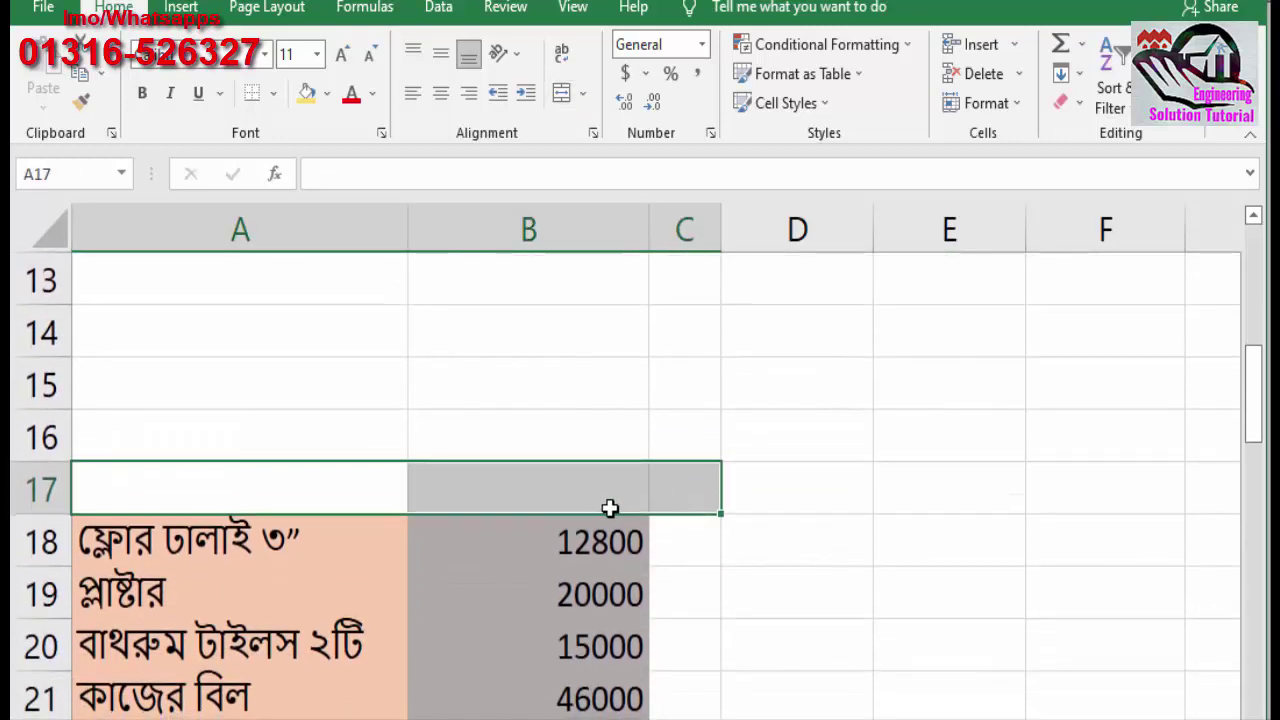
{"action": "left_click_drag", "start_coordinate": [163, 690], "coordinate": [572, 694]}
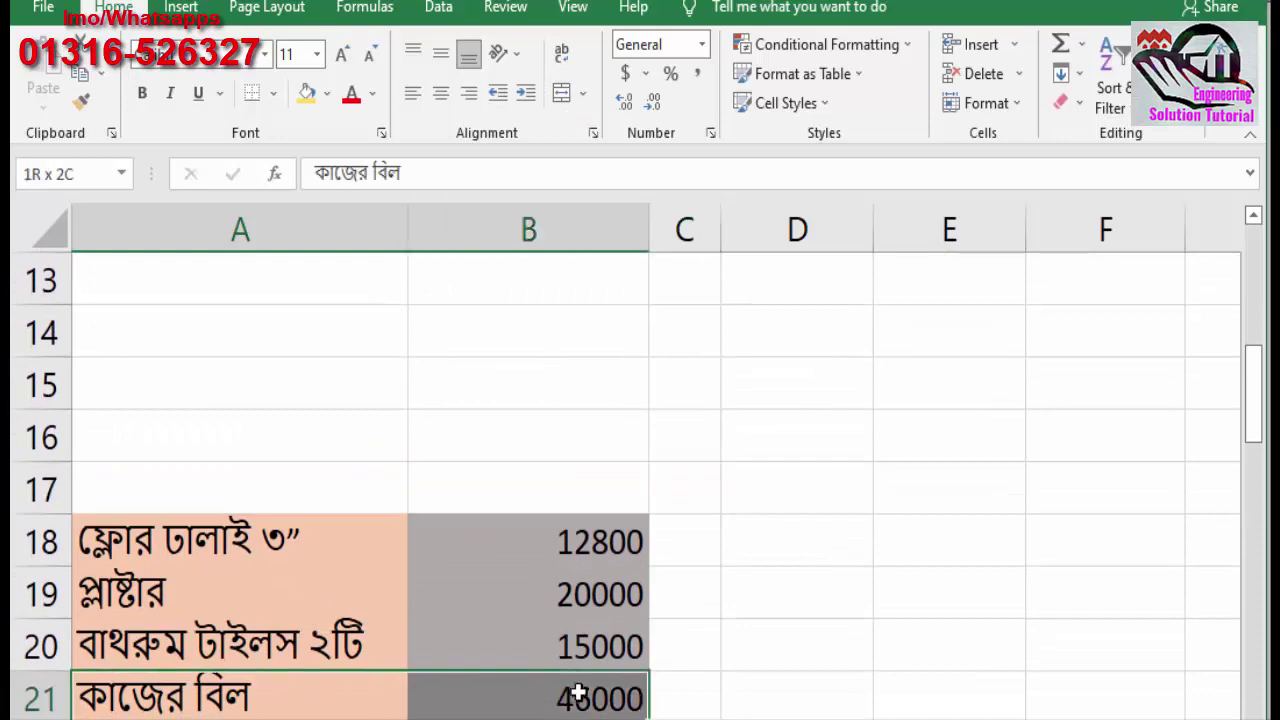
{"action": "left_click", "coordinate": [333, 559]}
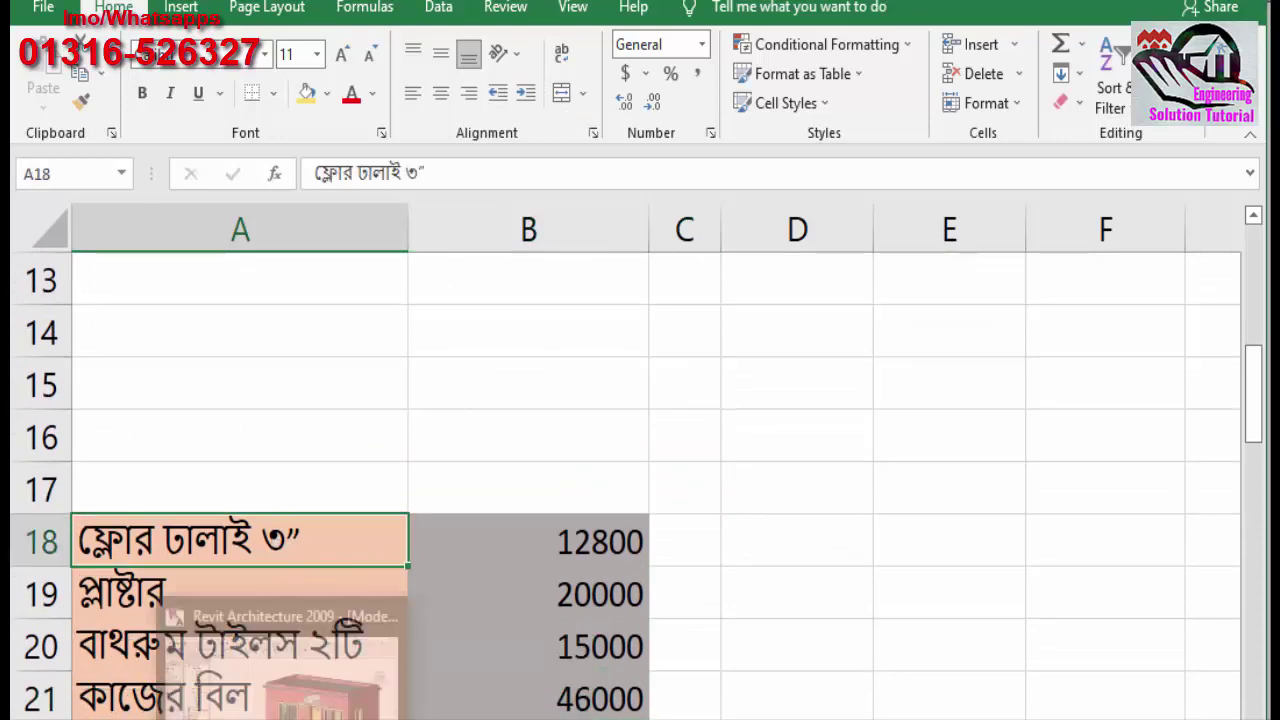
- Switch to Revit's 3D house and view it from the top, then the front-right corner
{"action": "left_click", "coordinate": [285, 655]}
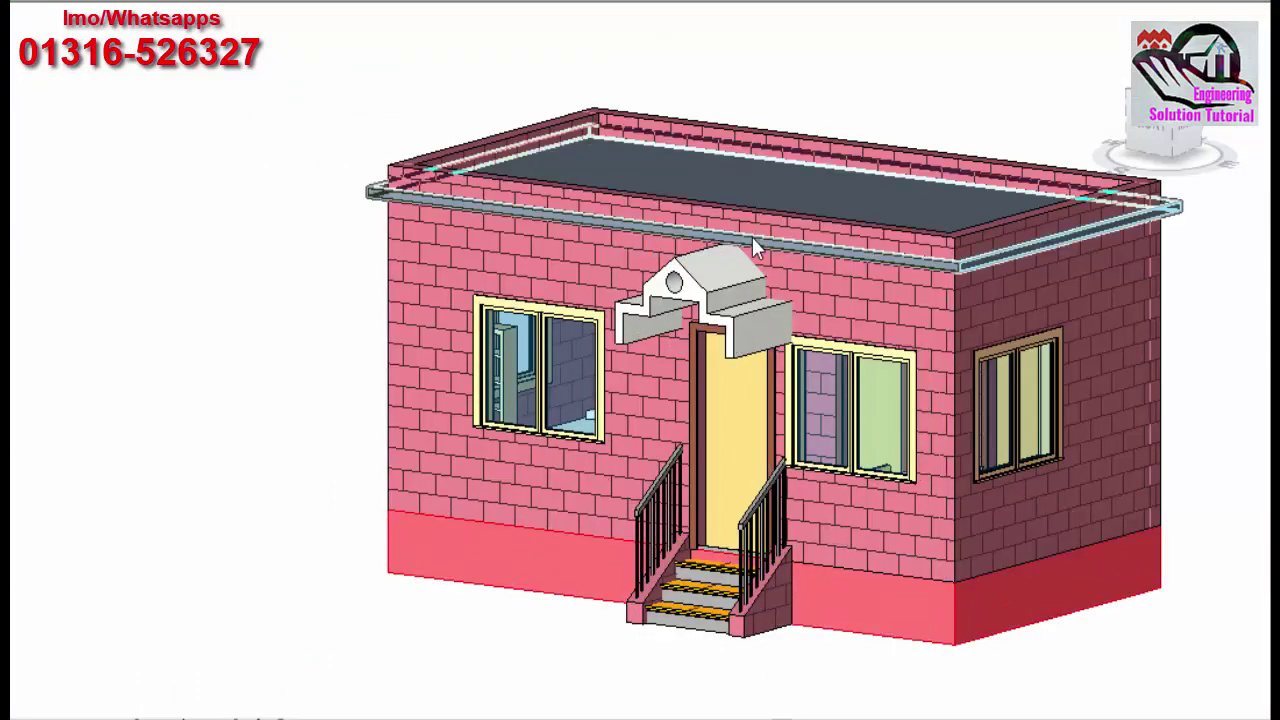
{"action": "left_click", "coordinate": [1178, 128]}
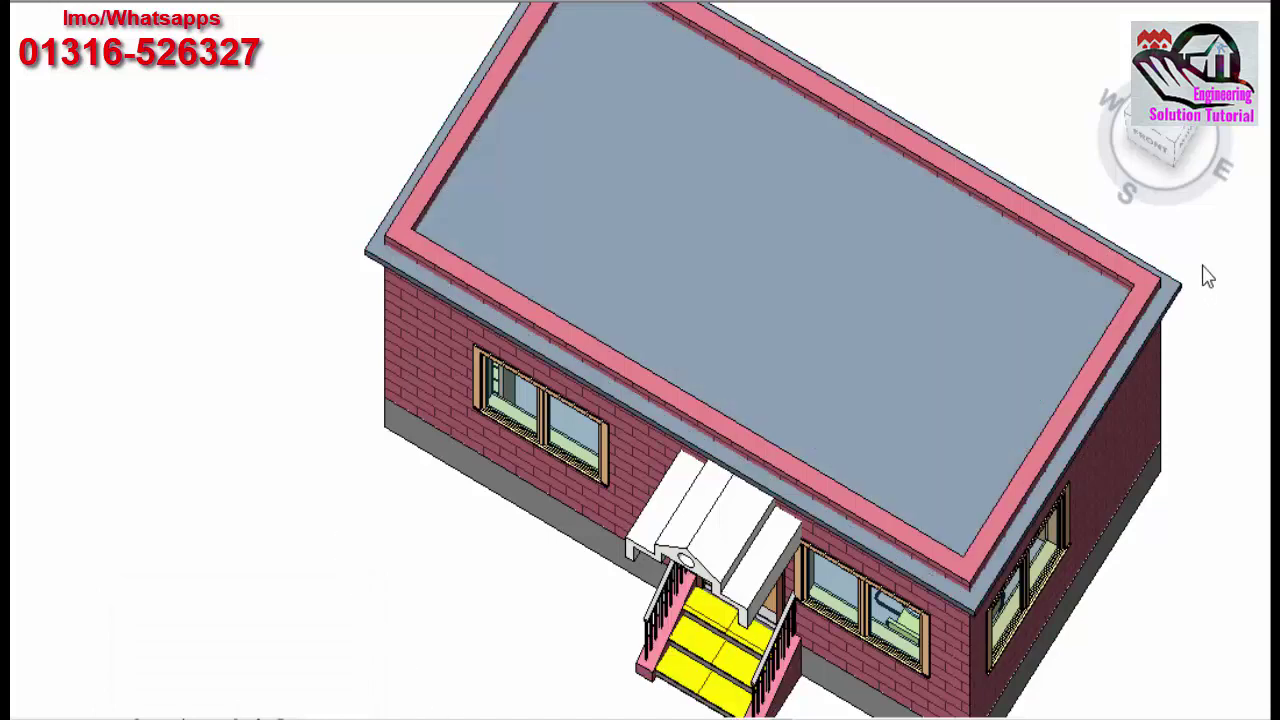
{"action": "left_click", "coordinate": [1165, 140]}
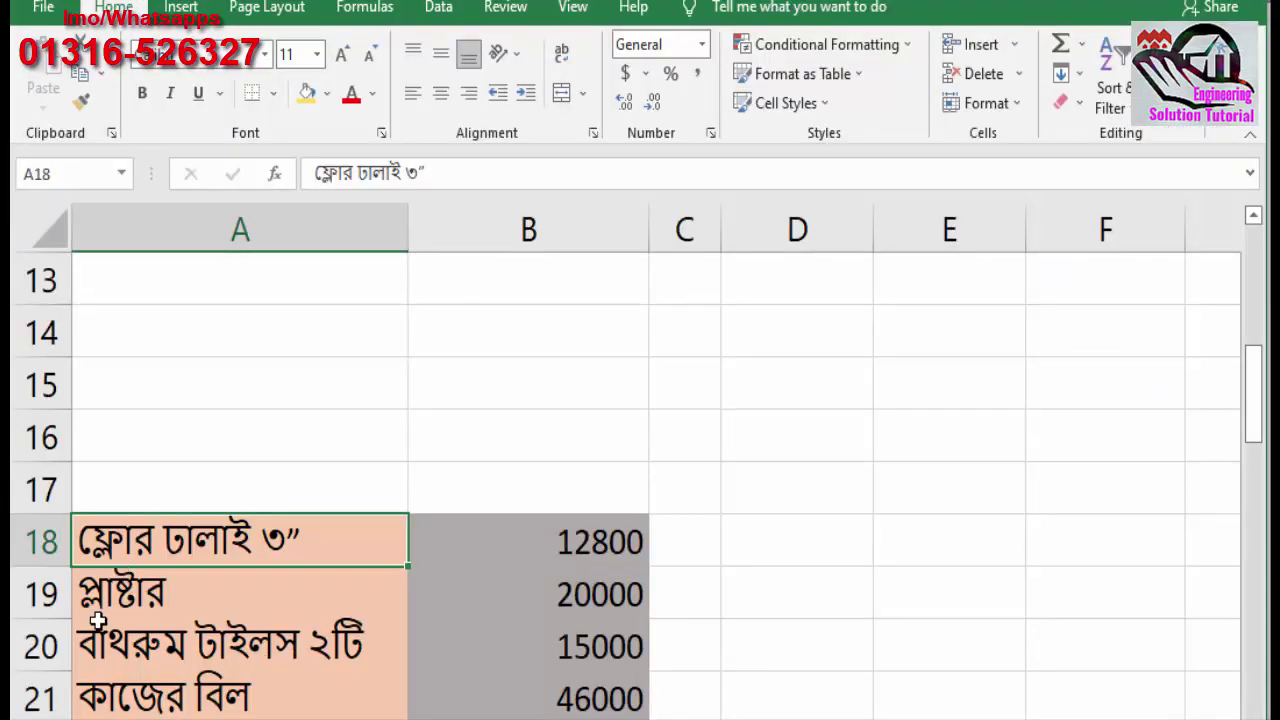
- Highlight the ফ্লোর ঢালাই ৩” floor casting row and its cost
{"action": "left_click_drag", "start_coordinate": [104, 565], "coordinate": [606, 540]}
{"action": "left_click", "coordinate": [704, 538]}
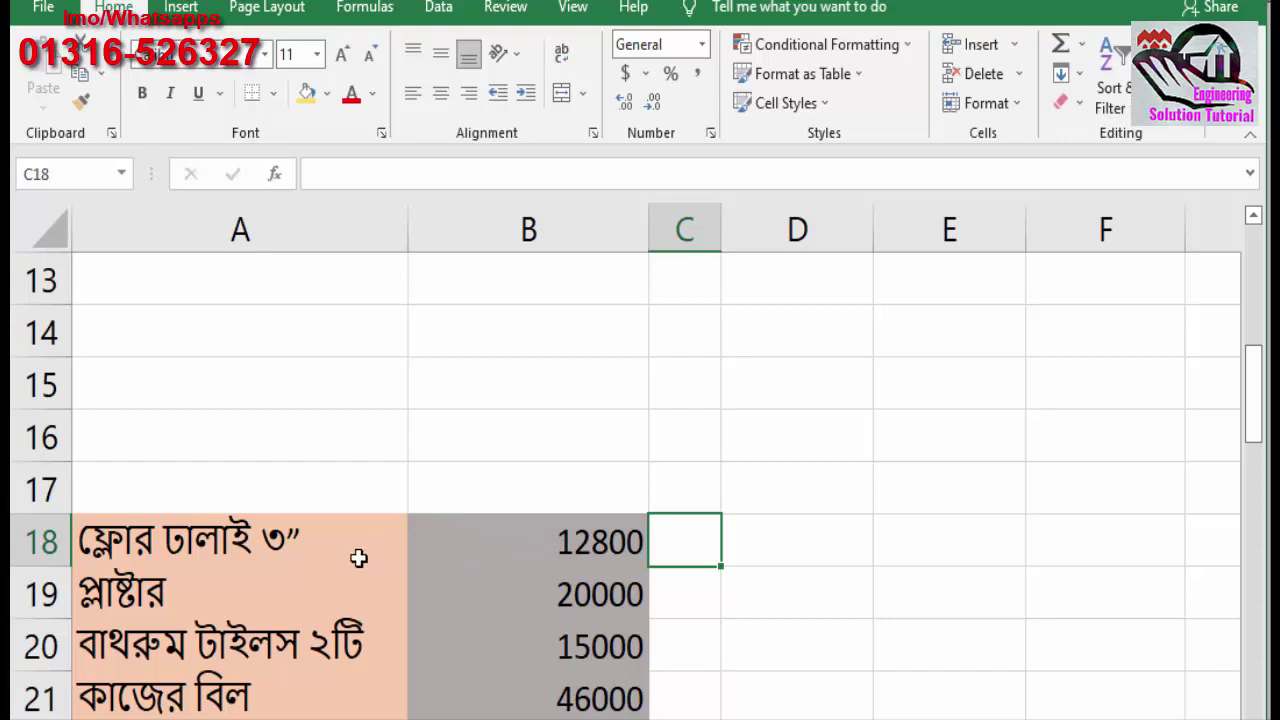
{"action": "left_click_drag", "start_coordinate": [360, 557], "coordinate": [640, 538]}
{"action": "scroll", "coordinate": [850, 480], "scroll_direction": "up", "scroll_amount": 4}
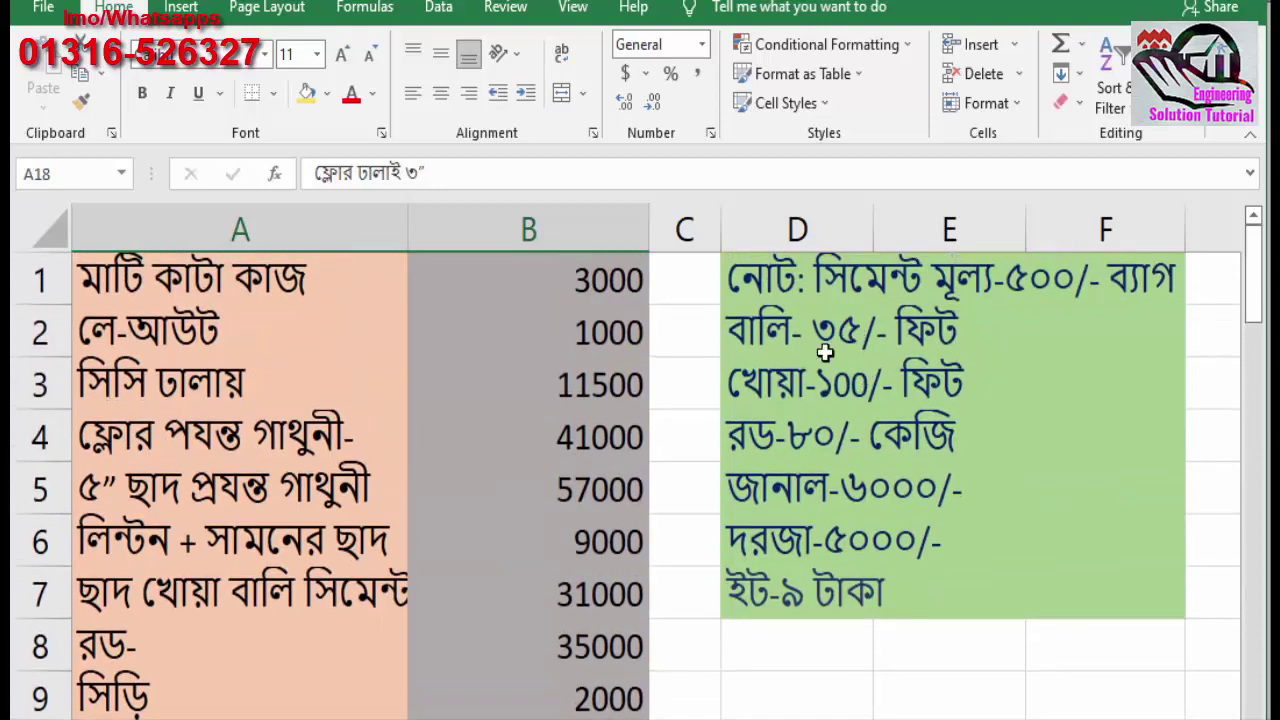
{"action": "scroll", "coordinate": [868, 378], "scroll_direction": "down", "scroll_amount": 2}
{"action": "scroll", "coordinate": [850, 420], "scroll_direction": "down", "scroll_amount": 4}
{"action": "scroll", "coordinate": [845, 441], "scroll_direction": "up", "scroll_amount": 2}
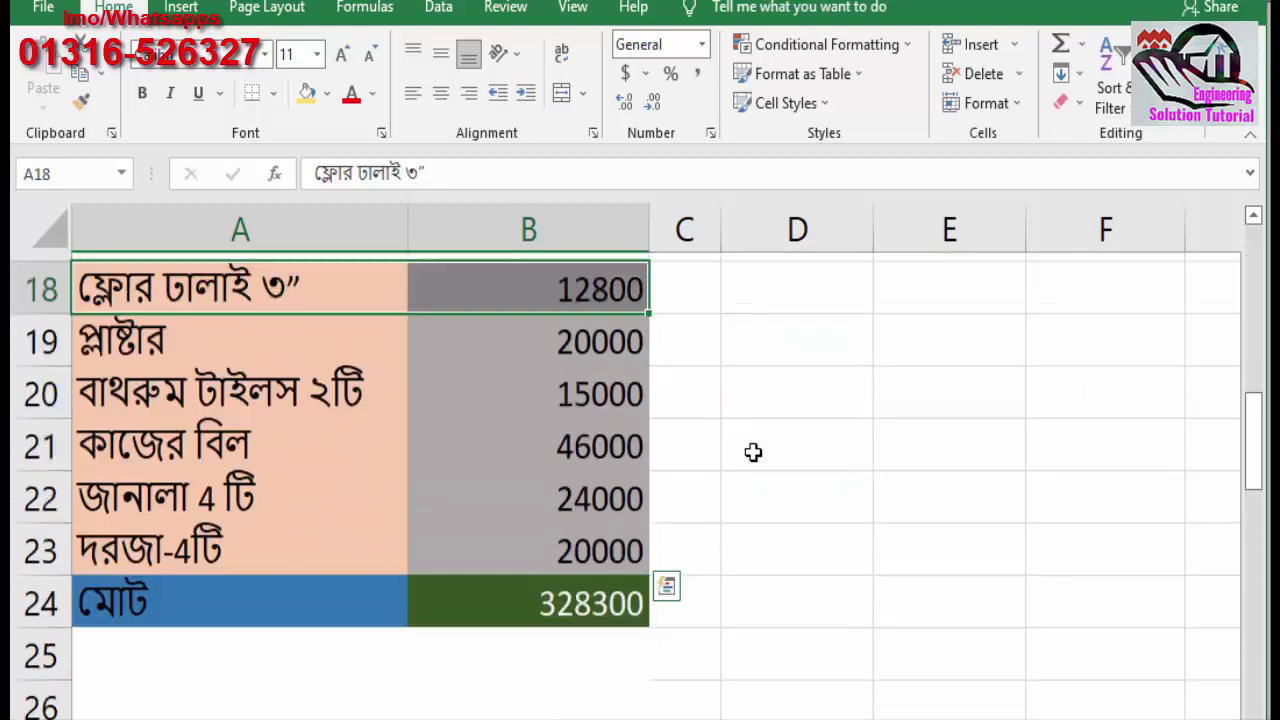
{"action": "mouse_move", "coordinate": [205, 600]}
{"action": "left_mouse_down"}
{"action": "mouse_move", "coordinate": [524, 636]}
{"action": "mouse_move", "coordinate": [609, 614]}
{"action": "left_mouse_up"}
- Highlight the plaster item in row 19 and its 20000 cost
{"action": "left_click", "coordinate": [803, 577]}
{"action": "left_click", "coordinate": [397, 578]}
{"action": "mouse_move", "coordinate": [397, 578]}
{"action": "left_mouse_down"}
{"action": "mouse_move", "coordinate": [588, 591]}
{"action": "mouse_move", "coordinate": [183, 612]}
{"action": "left_mouse_up"}
{"action": "left_click", "coordinate": [677, 590]}
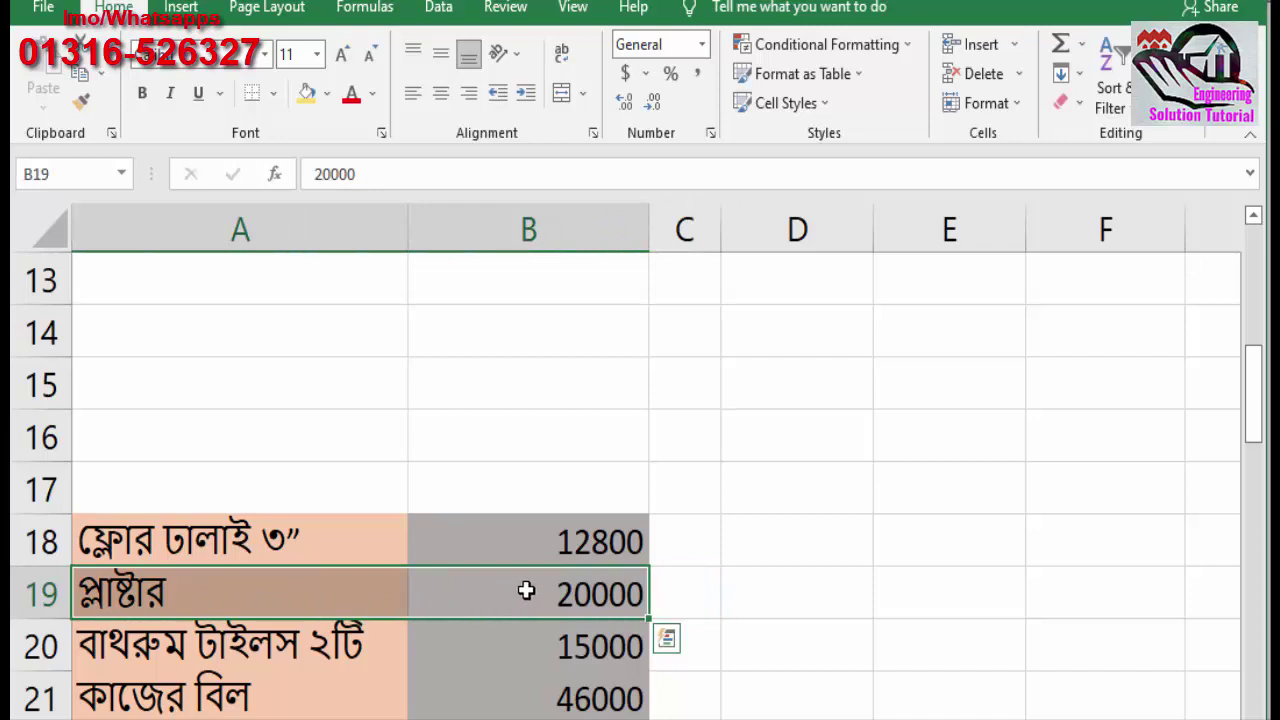
{"action": "left_click", "coordinate": [553, 604]}
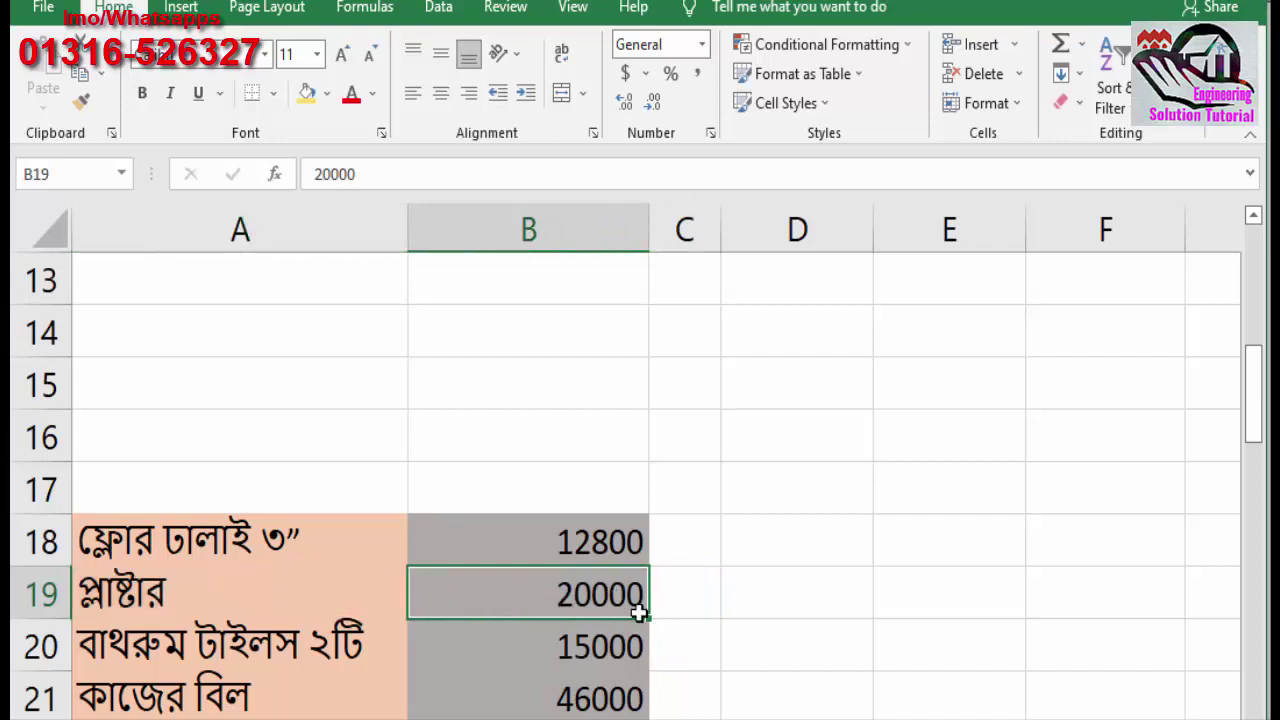
- Change the bathroom tiles count in A20 from ২টি to 1টি
{"action": "left_click", "coordinate": [382, 645]}
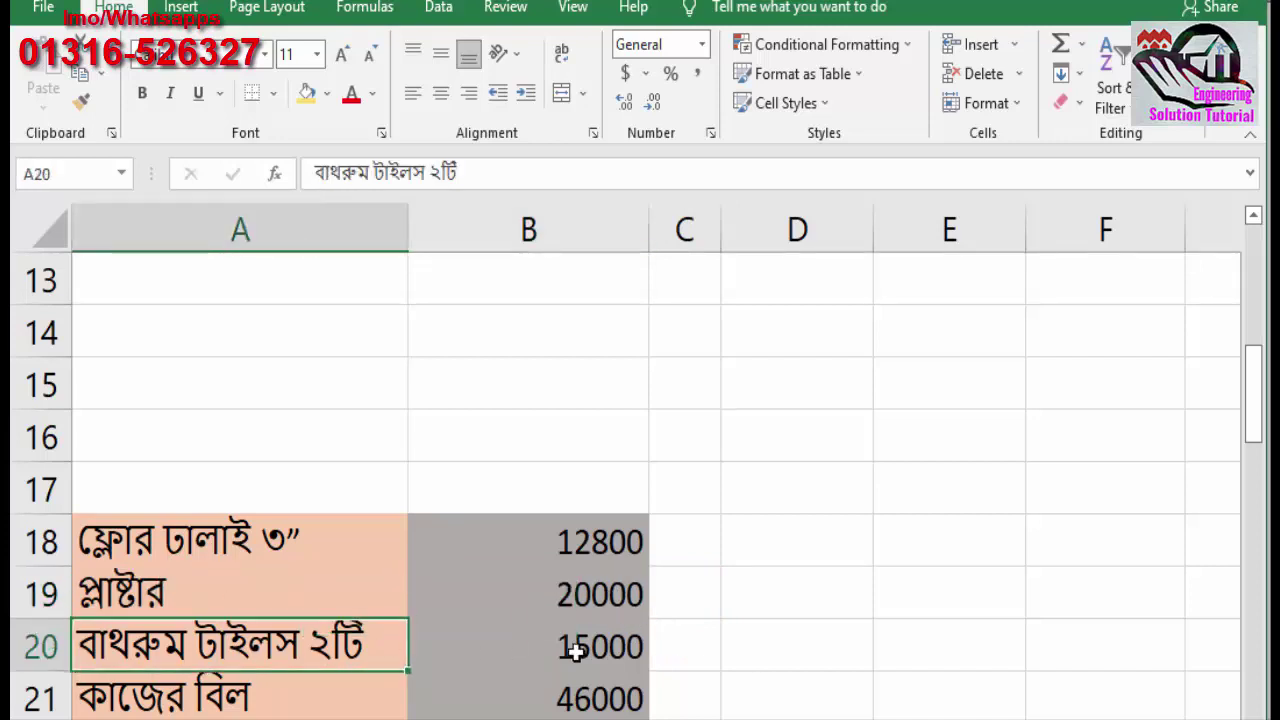
{"action": "double_click", "coordinate": [333, 645]}
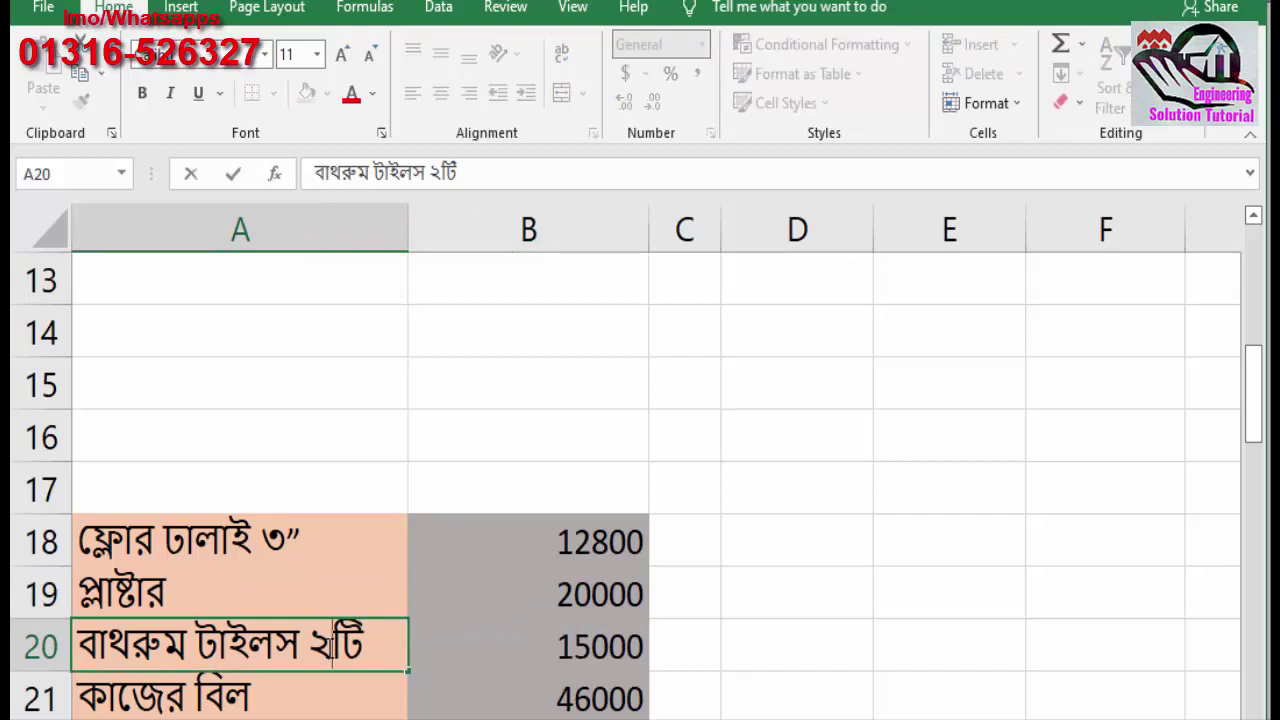
{"action": "key", "text": "BackSpace"}
{"action": "type", "text": "2"}
{"action": "key", "text": "BackSpace"}
{"action": "type", "text": "1"}
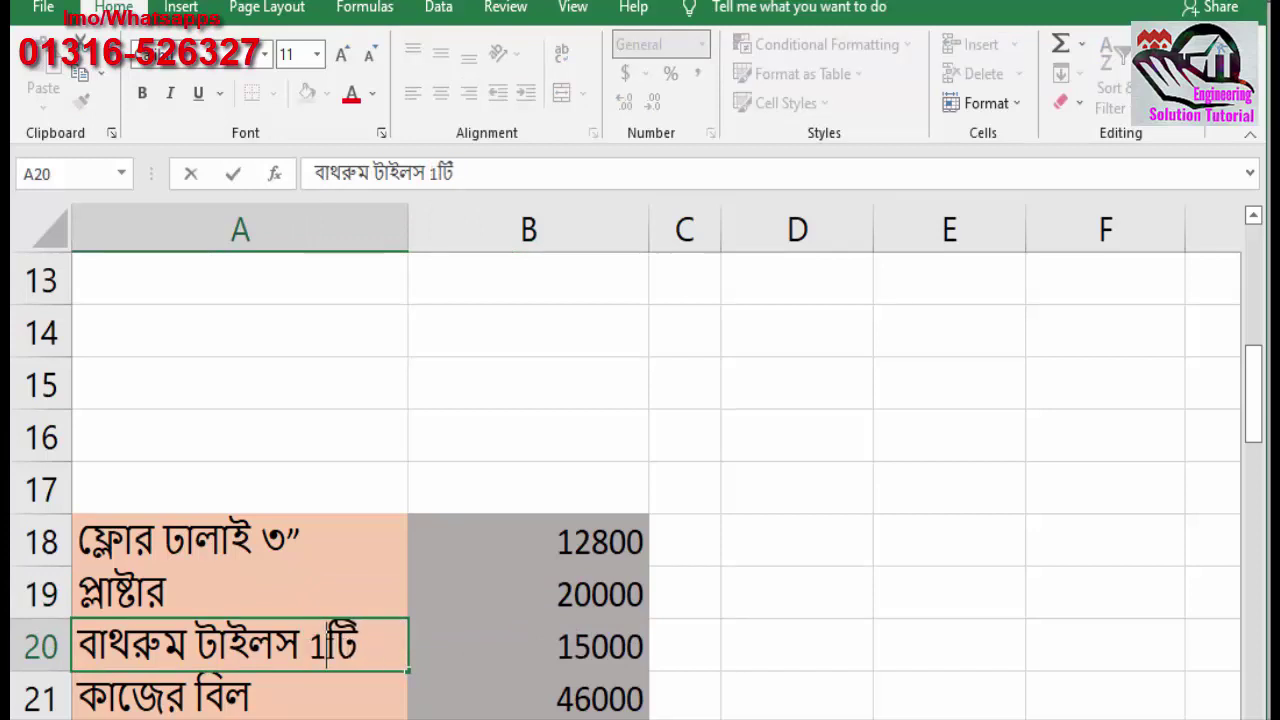
{"action": "left_click", "coordinate": [782, 488]}
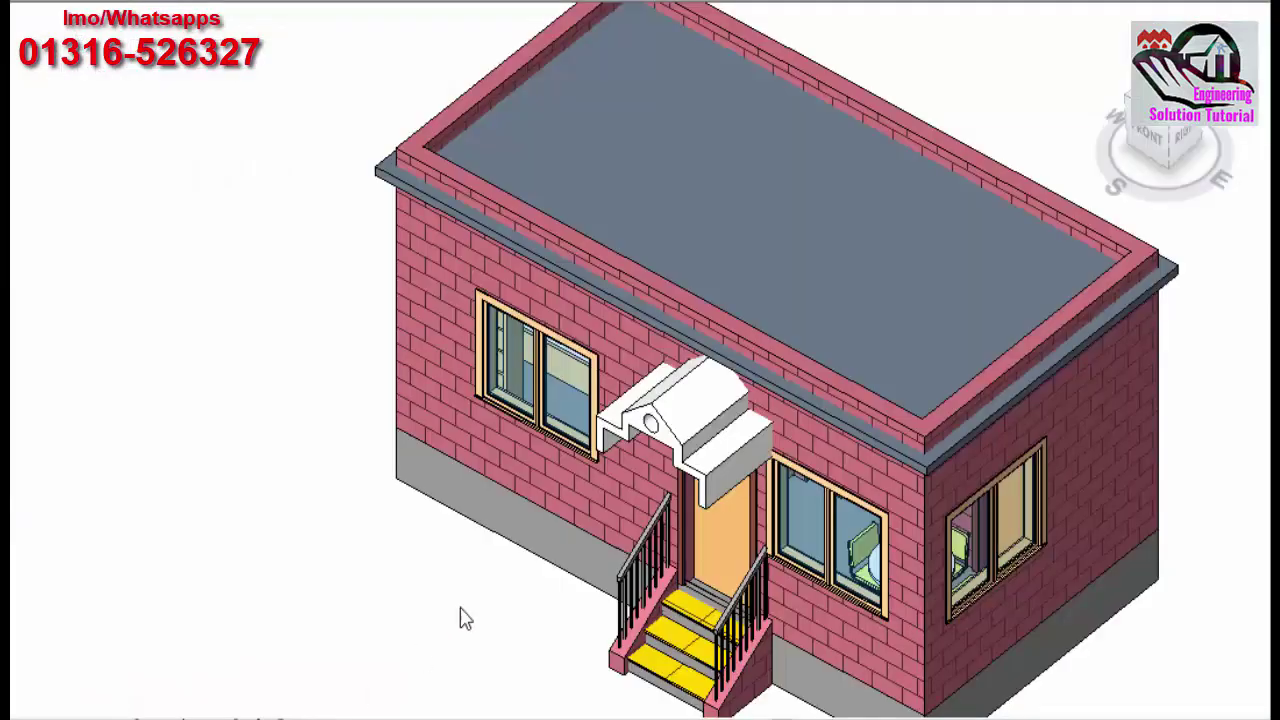
- Hide the house roof in Revit, then view the roofless interior from above and a corner
{"action": "left_click", "coordinate": [280, 670]}
{"action": "left_click", "coordinate": [732, 358]}
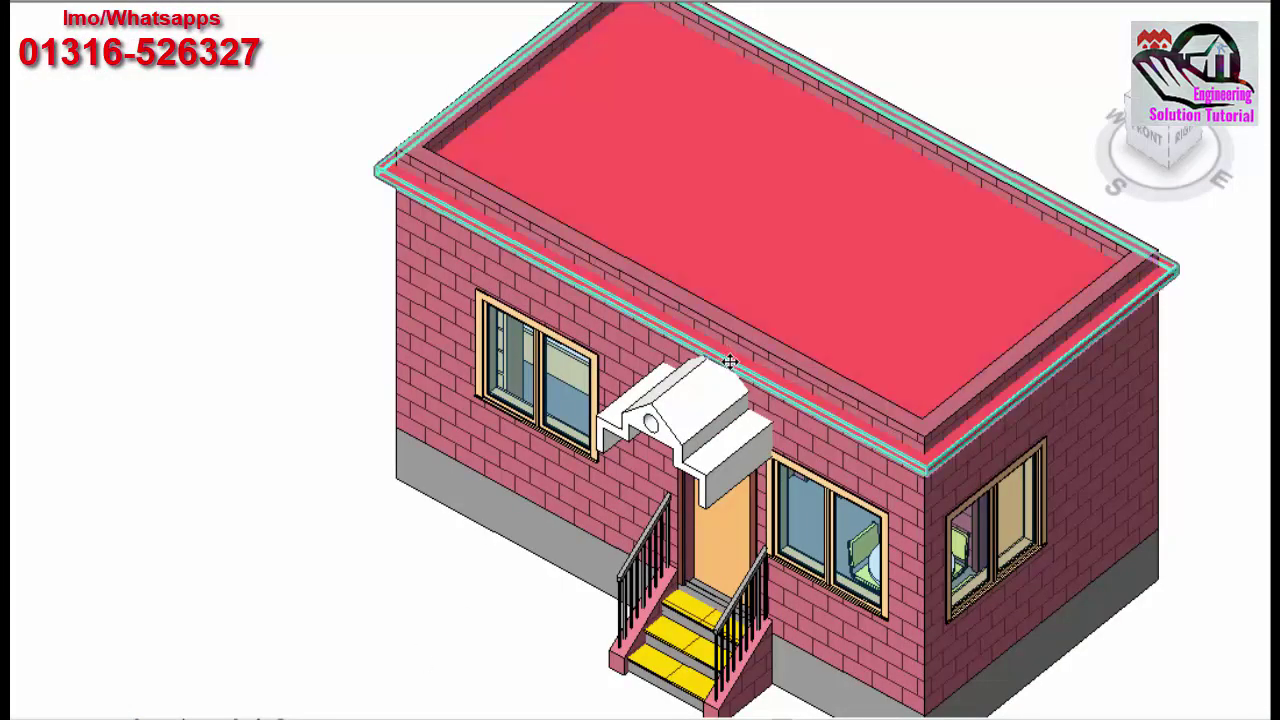
{"action": "key", "text": "Delete"}
{"action": "left_click", "coordinate": [1155, 140]}
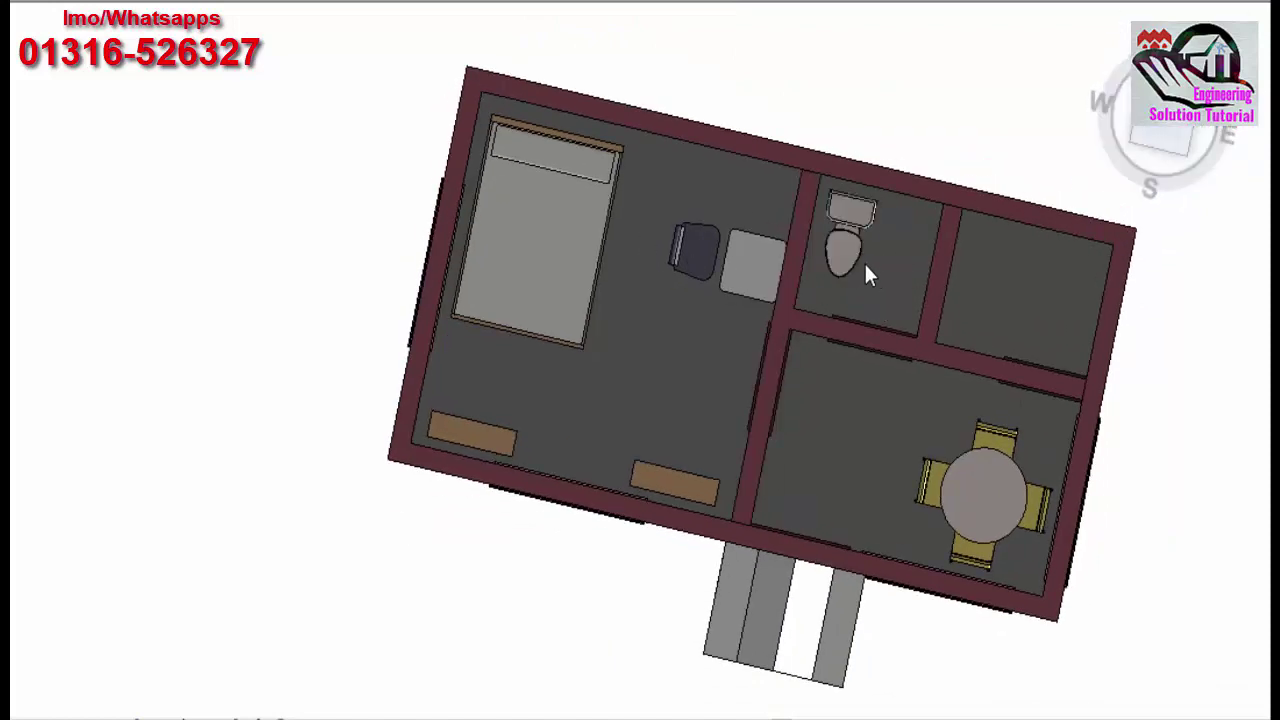
{"action": "left_click", "coordinate": [1172, 130]}
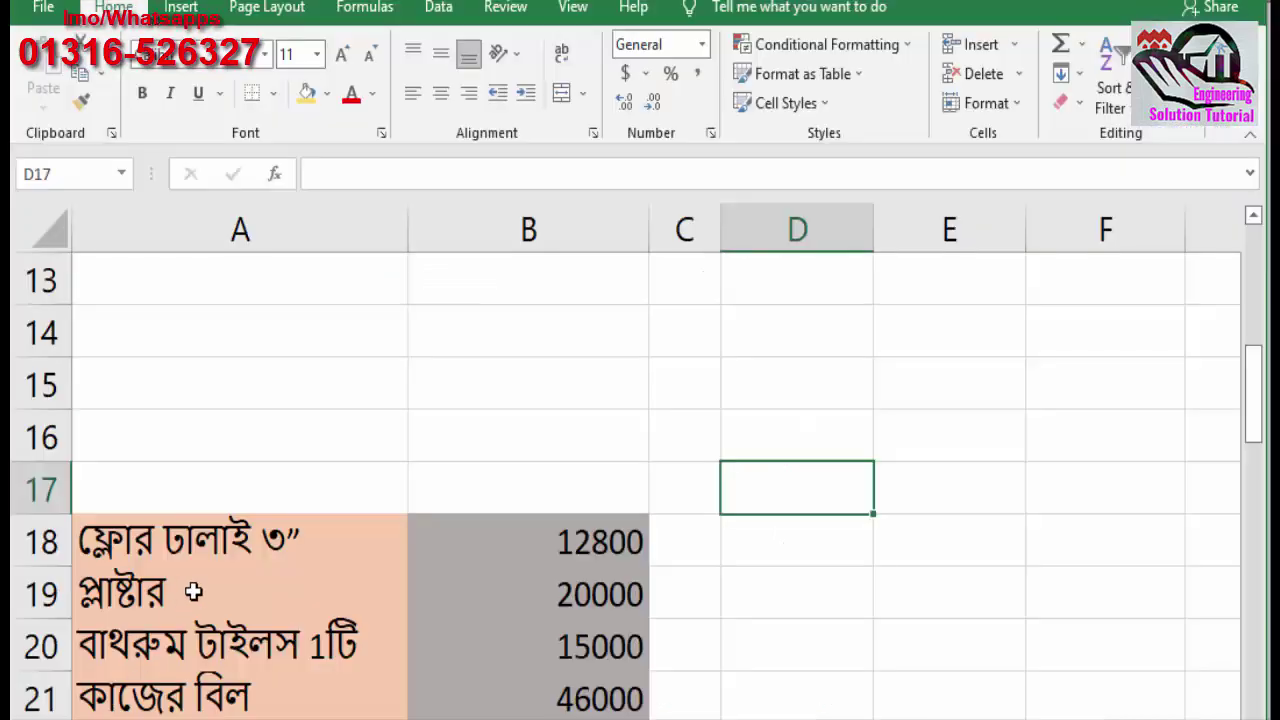
- Highlight the bathroom tiles row, then the কাজের বিল row with its 46000 cost
{"action": "scroll", "coordinate": [225, 555], "scroll_direction": "down", "scroll_amount": 2}
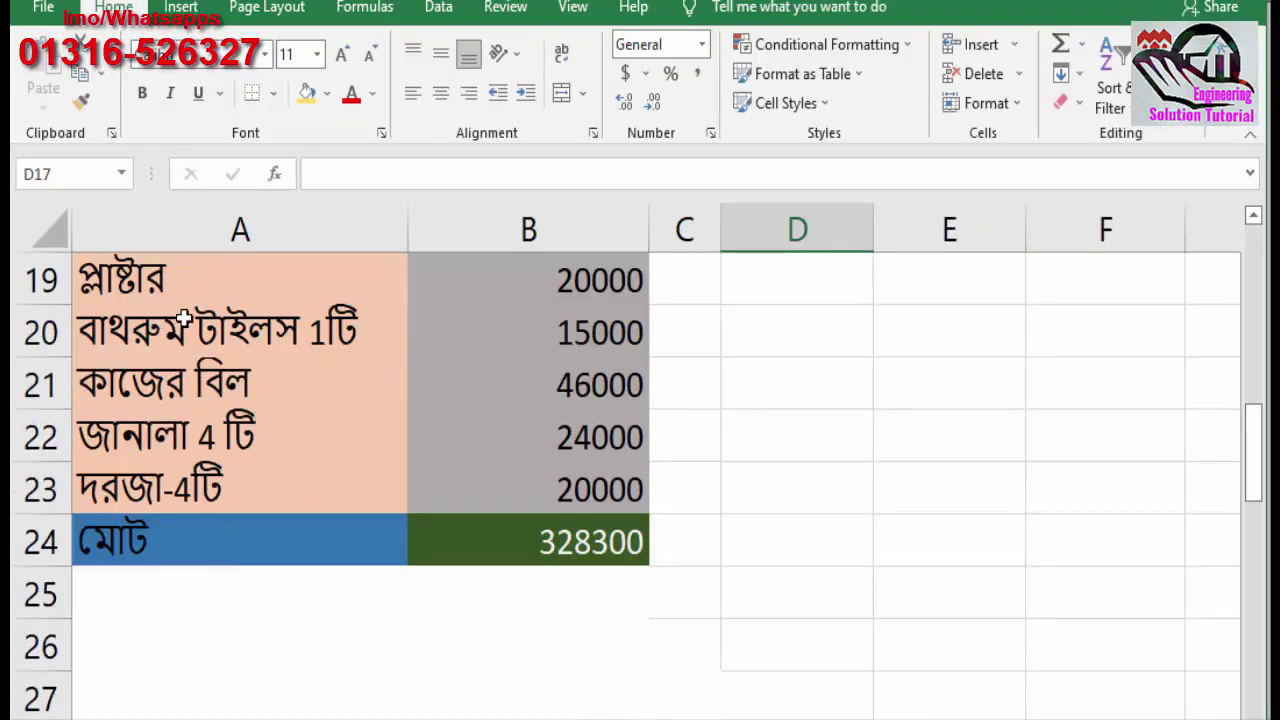
{"action": "left_click_drag", "start_coordinate": [183, 318], "coordinate": [640, 306]}
{"action": "left_click", "coordinate": [694, 332]}
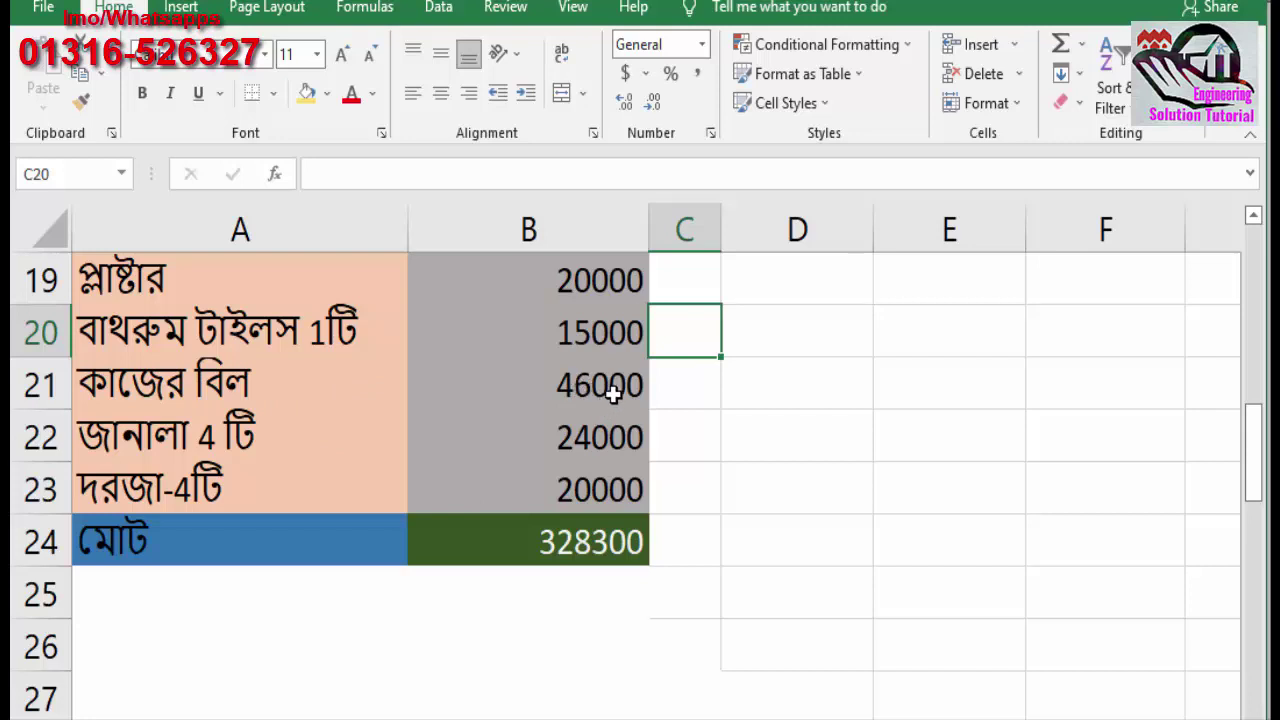
{"action": "left_click_drag", "start_coordinate": [613, 394], "coordinate": [256, 397]}
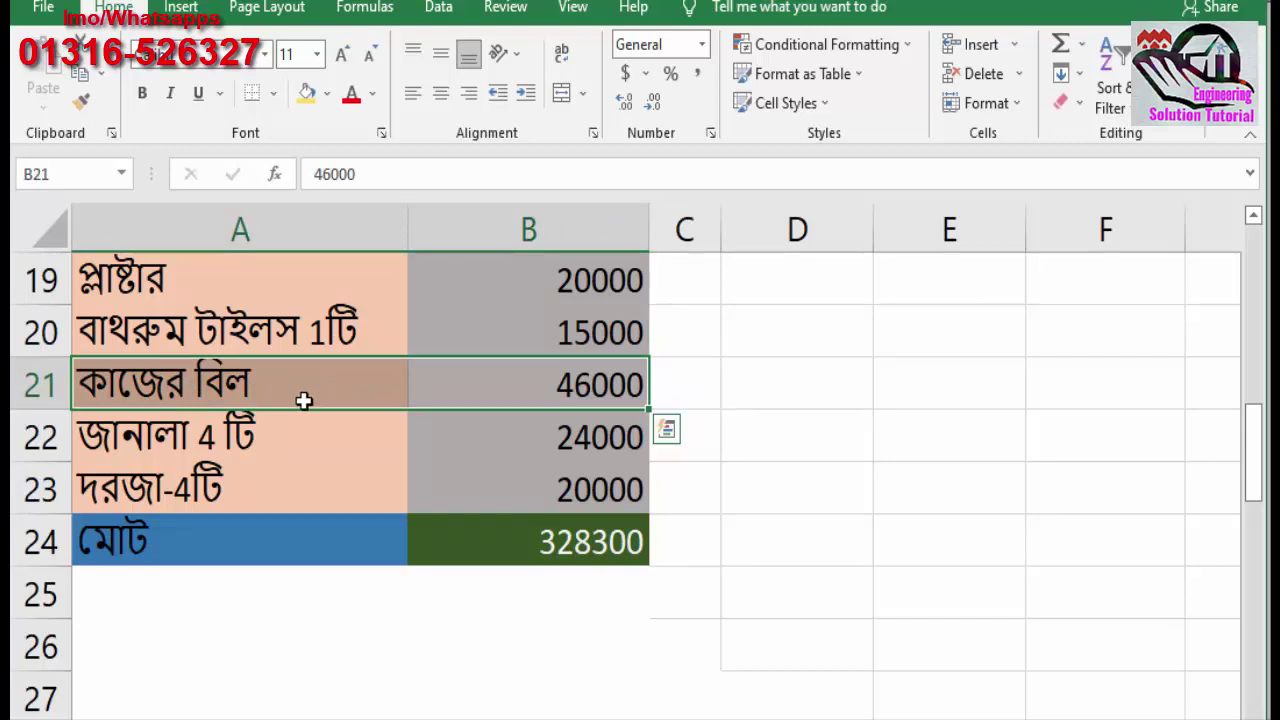
{"action": "left_click", "coordinate": [702, 383]}
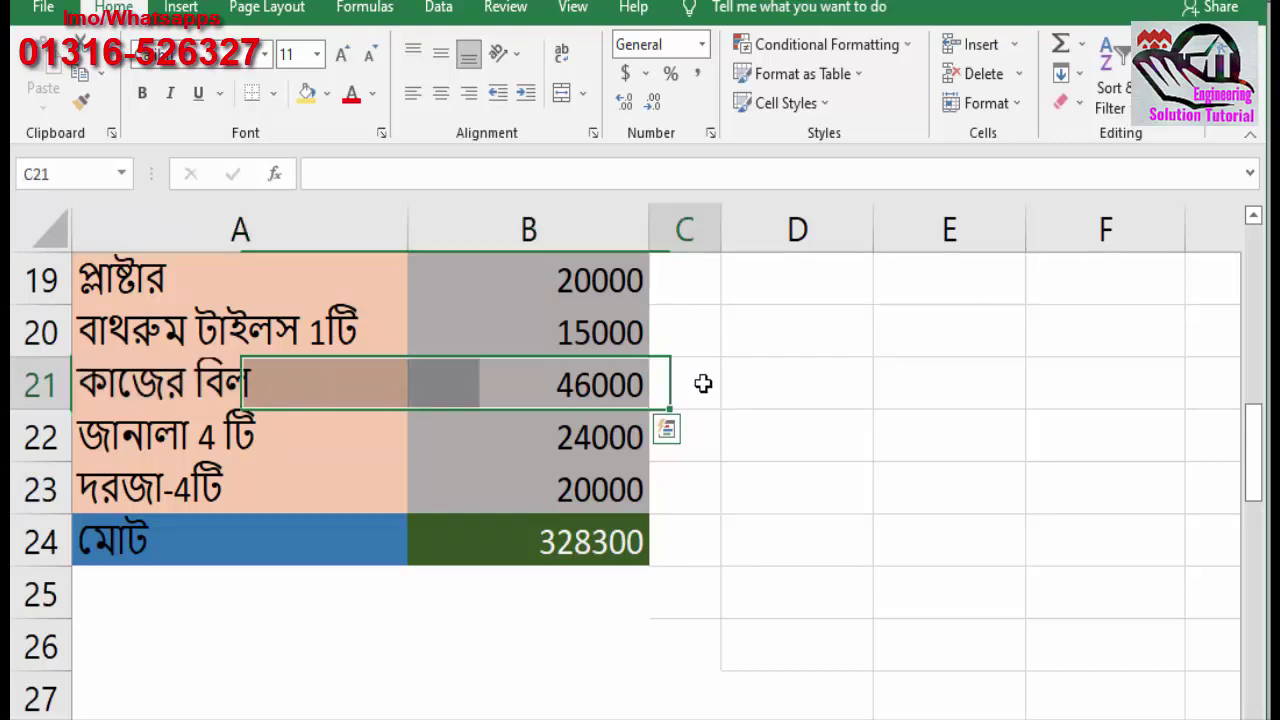
{"action": "left_click_drag", "start_coordinate": [605, 380], "coordinate": [228, 388]}
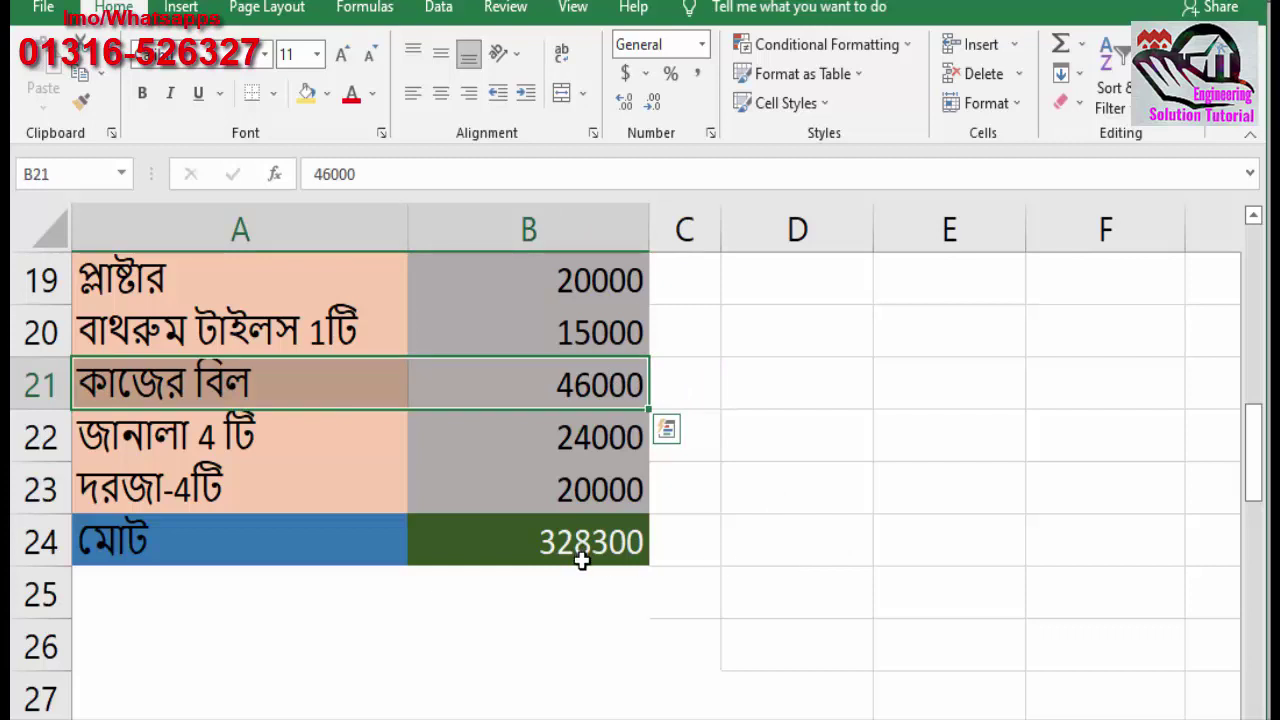
- Highlight row 21, select the four-windows entry, and scroll up to the rate notes
{"action": "scroll", "coordinate": [713, 494], "scroll_direction": "up", "scroll_amount": 1}
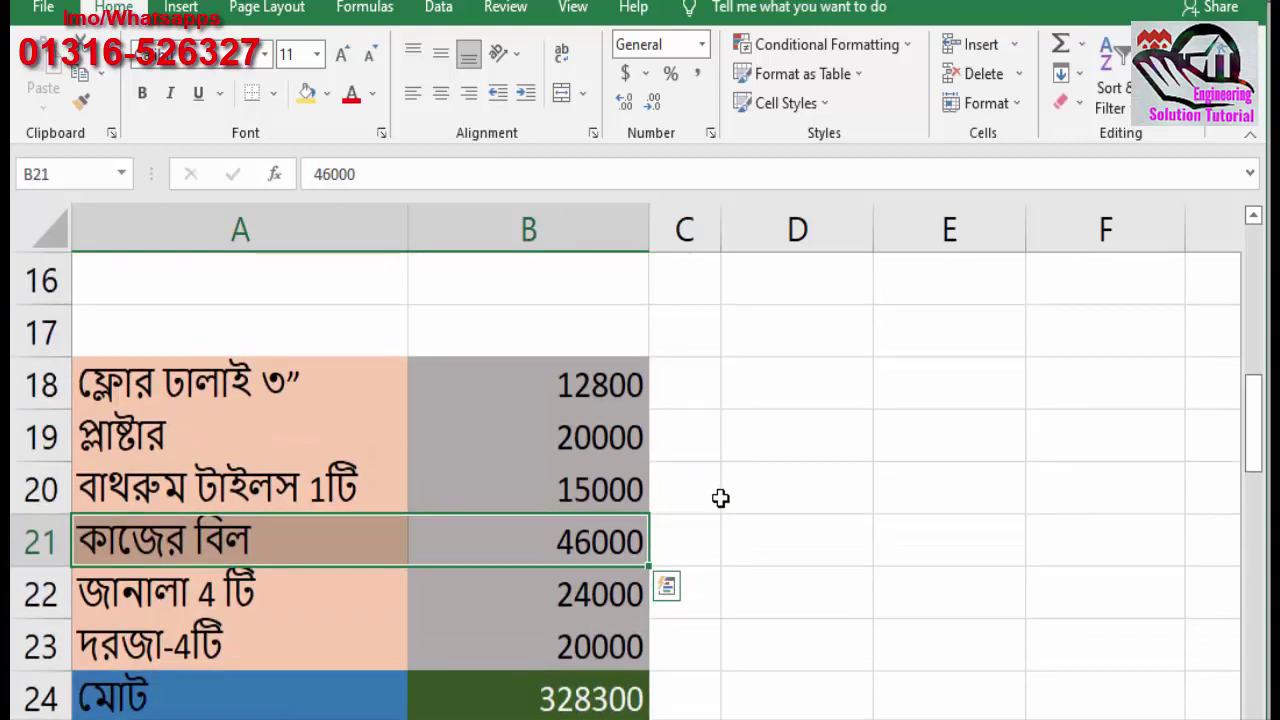
{"action": "scroll", "coordinate": [720, 500], "scroll_direction": "up", "scroll_amount": 2}
{"action": "scroll", "coordinate": [725, 505], "scroll_direction": "up", "scroll_amount": 1}
{"action": "scroll", "coordinate": [729, 518], "scroll_direction": "down", "scroll_amount": 1}
{"action": "scroll", "coordinate": [729, 518], "scroll_direction": "down", "scroll_amount": 2}
{"action": "left_click_drag", "start_coordinate": [677, 537], "coordinate": [236, 538]}
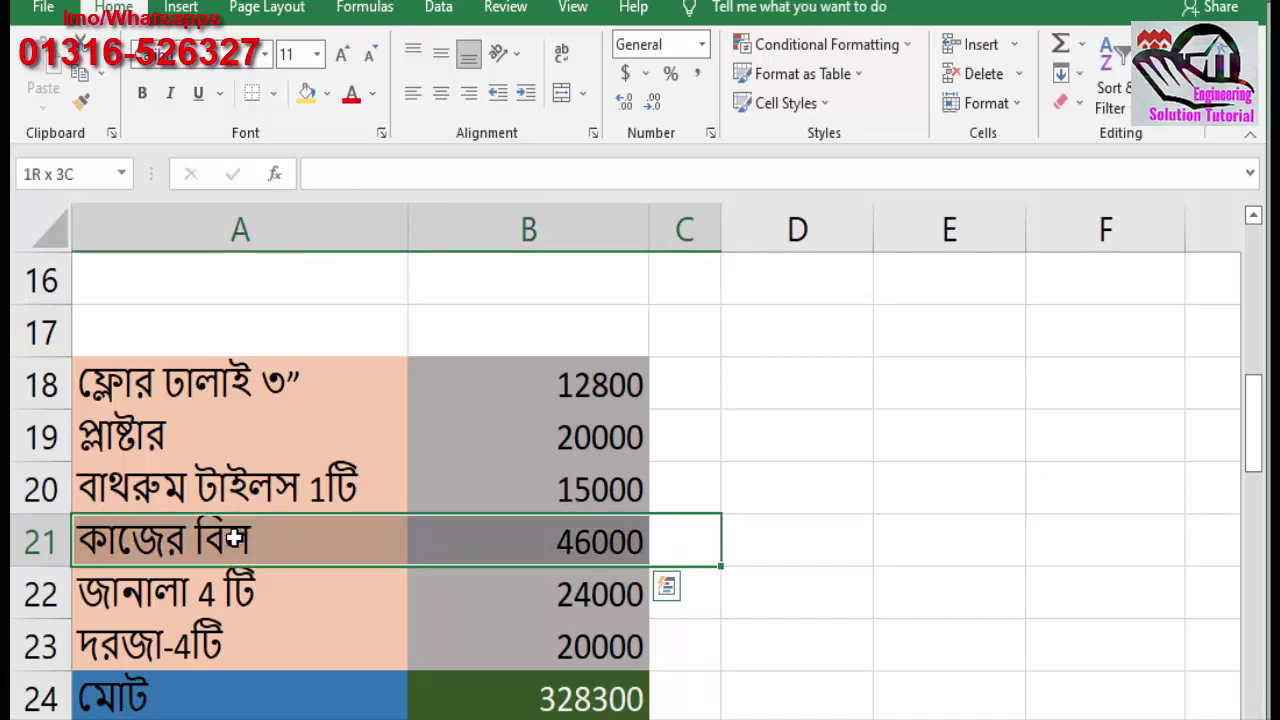
{"action": "left_click", "coordinate": [806, 530]}
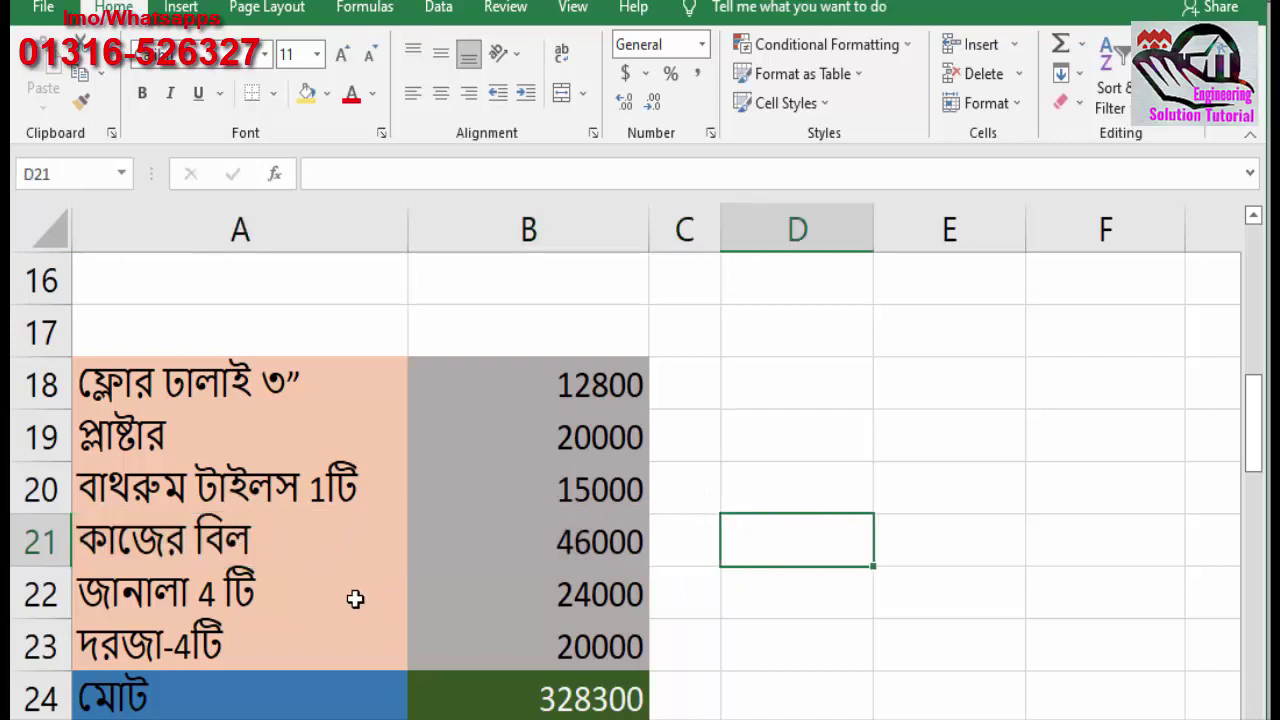
{"action": "left_click", "coordinate": [175, 597]}
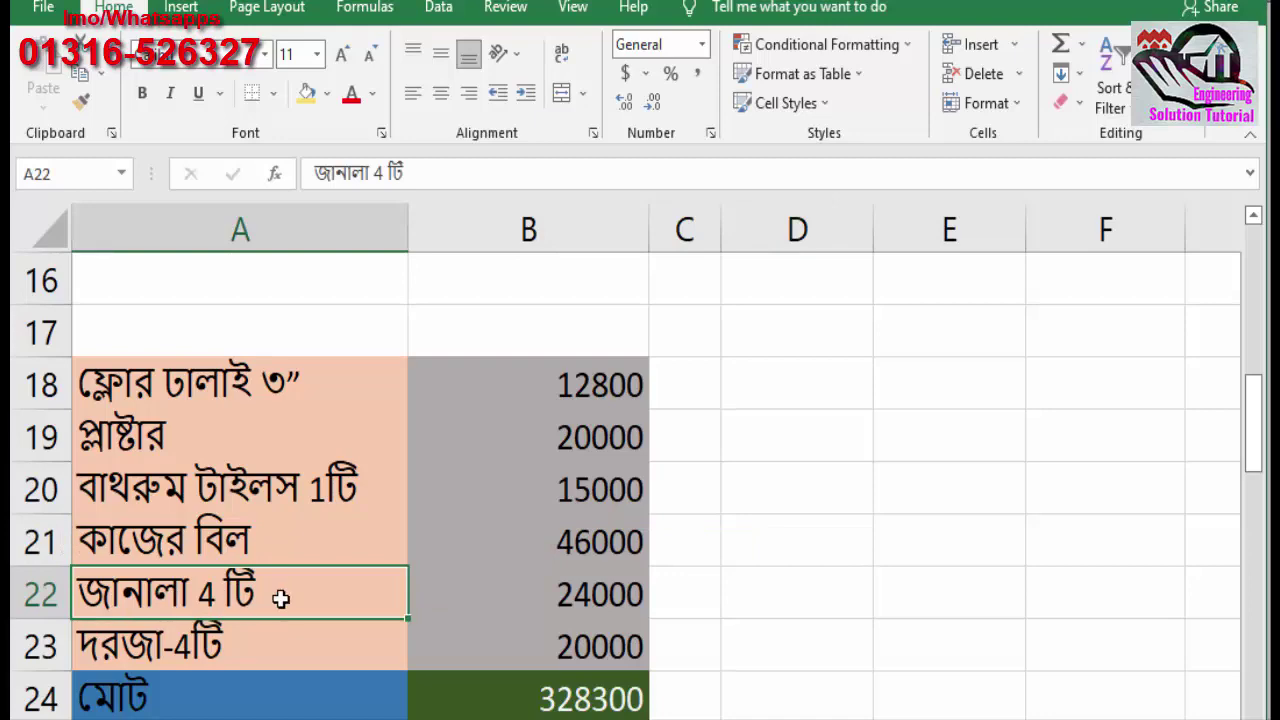
{"action": "scroll", "coordinate": [746, 589], "scroll_direction": "up", "scroll_amount": 2}
{"action": "scroll", "coordinate": [746, 589], "scroll_direction": "up", "scroll_amount": 1}
{"action": "scroll", "coordinate": [787, 448], "scroll_direction": "up", "scroll_amount": 2}
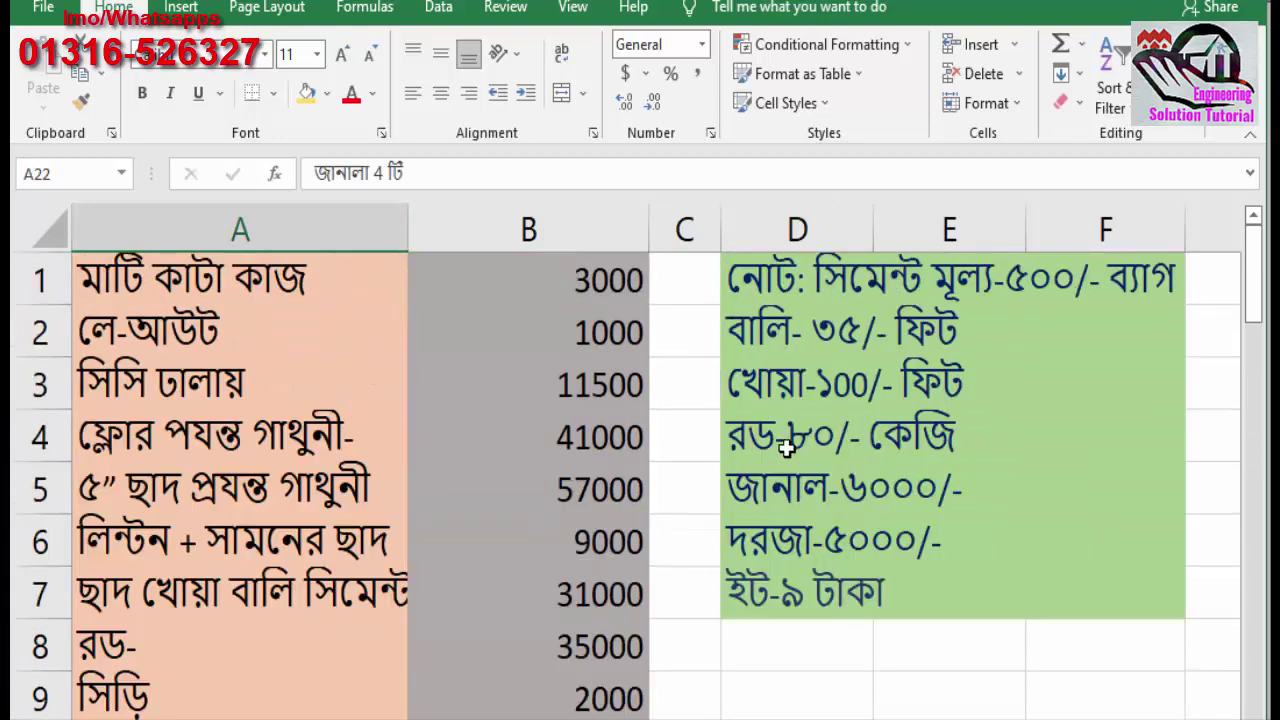
{"action": "left_click", "coordinate": [775, 510]}
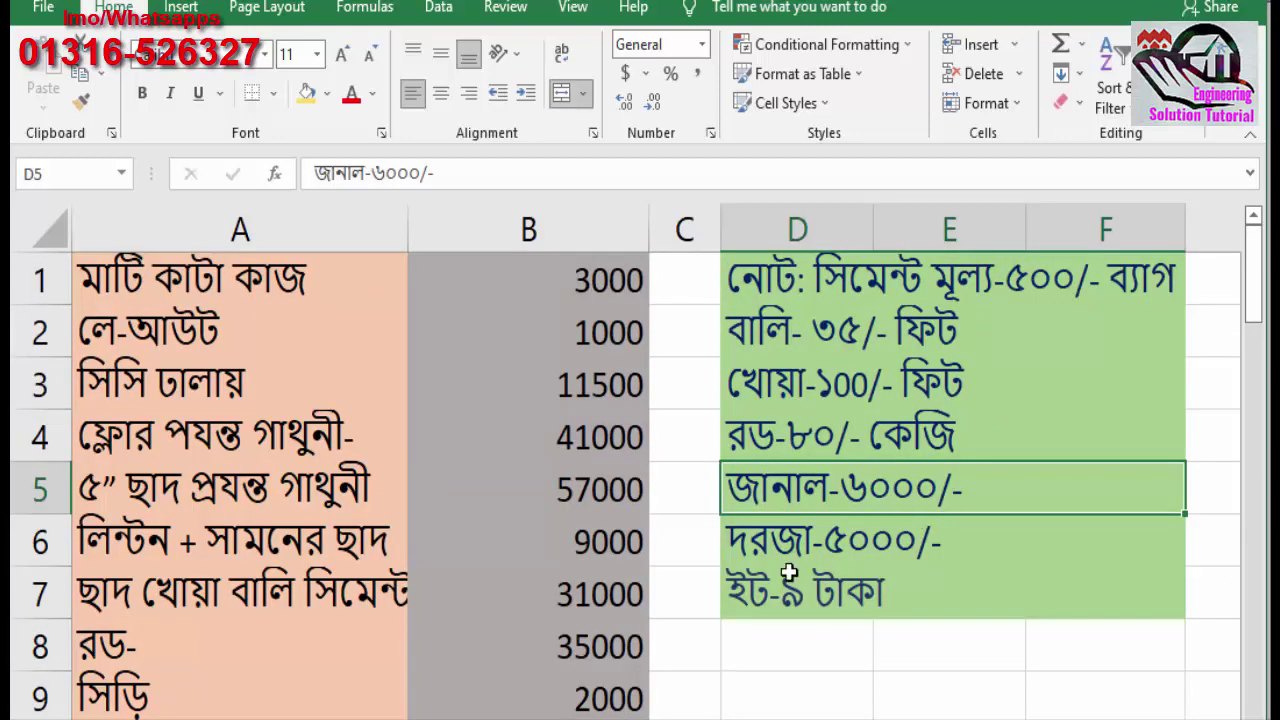
{"action": "left_click", "coordinate": [758, 560]}
{"action": "scroll", "coordinate": [743, 614], "scroll_direction": "down", "scroll_amount": 3}
{"action": "scroll", "coordinate": [754, 620], "scroll_direction": "down", "scroll_amount": 1}
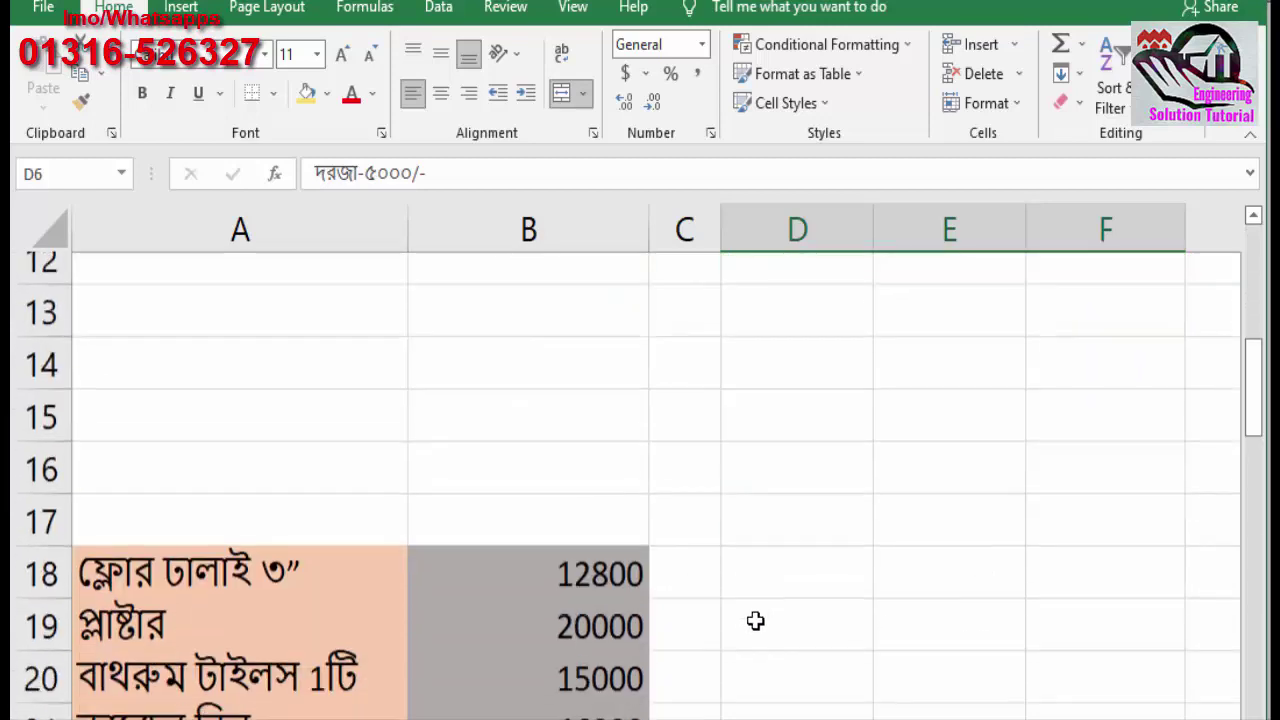
{"action": "scroll", "coordinate": [463, 654], "scroll_direction": "down", "scroll_amount": 2}
{"action": "mouse_move", "coordinate": [93, 425]}
{"action": "left_mouse_down"}
{"action": "mouse_move", "coordinate": [585, 438]}
{"action": "mouse_move", "coordinate": [561, 438]}
{"action": "left_mouse_up"}
{"action": "left_click", "coordinate": [207, 437]}
{"action": "left_click", "coordinate": [677, 440]}
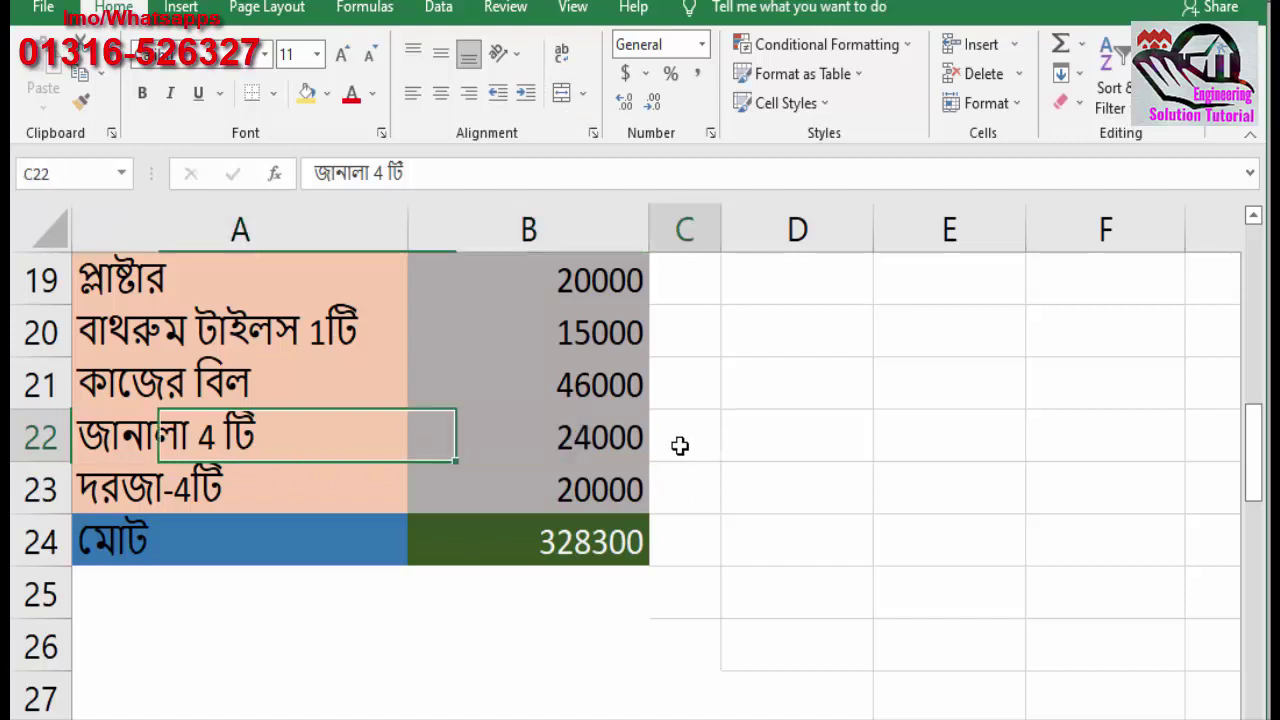
{"action": "left_click", "coordinate": [260, 486]}
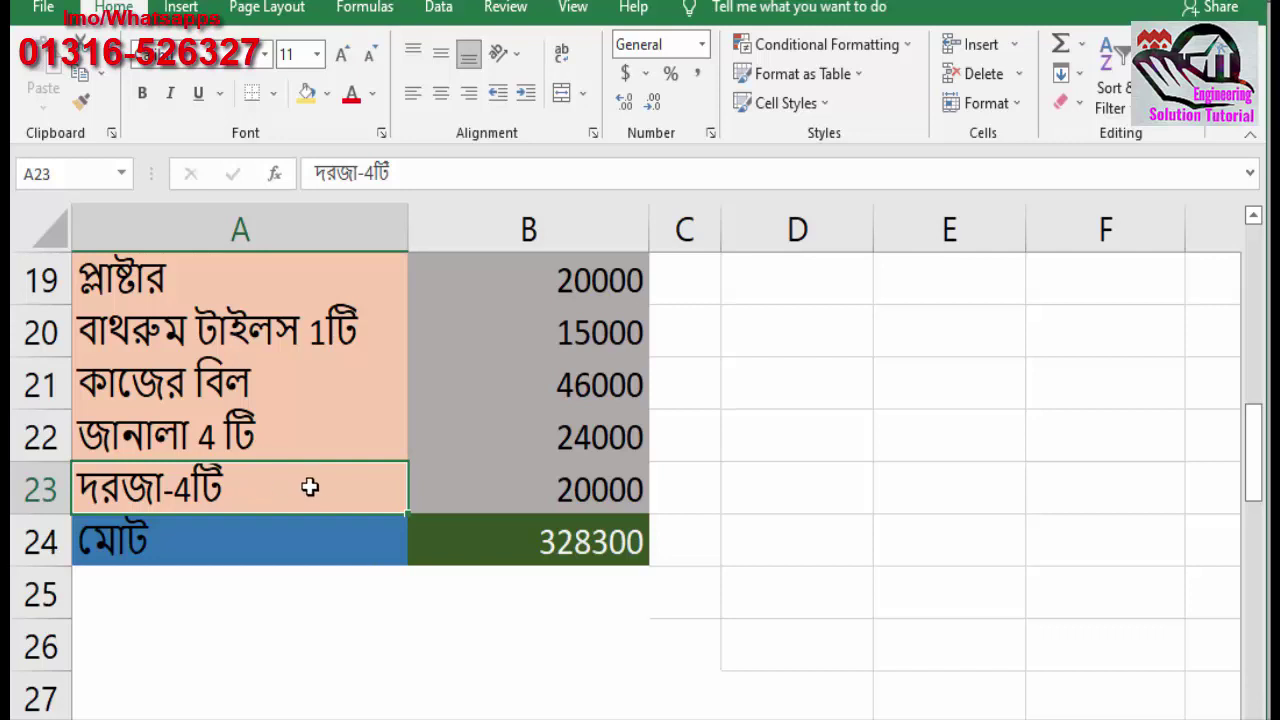
{"action": "left_click", "coordinate": [463, 502]}
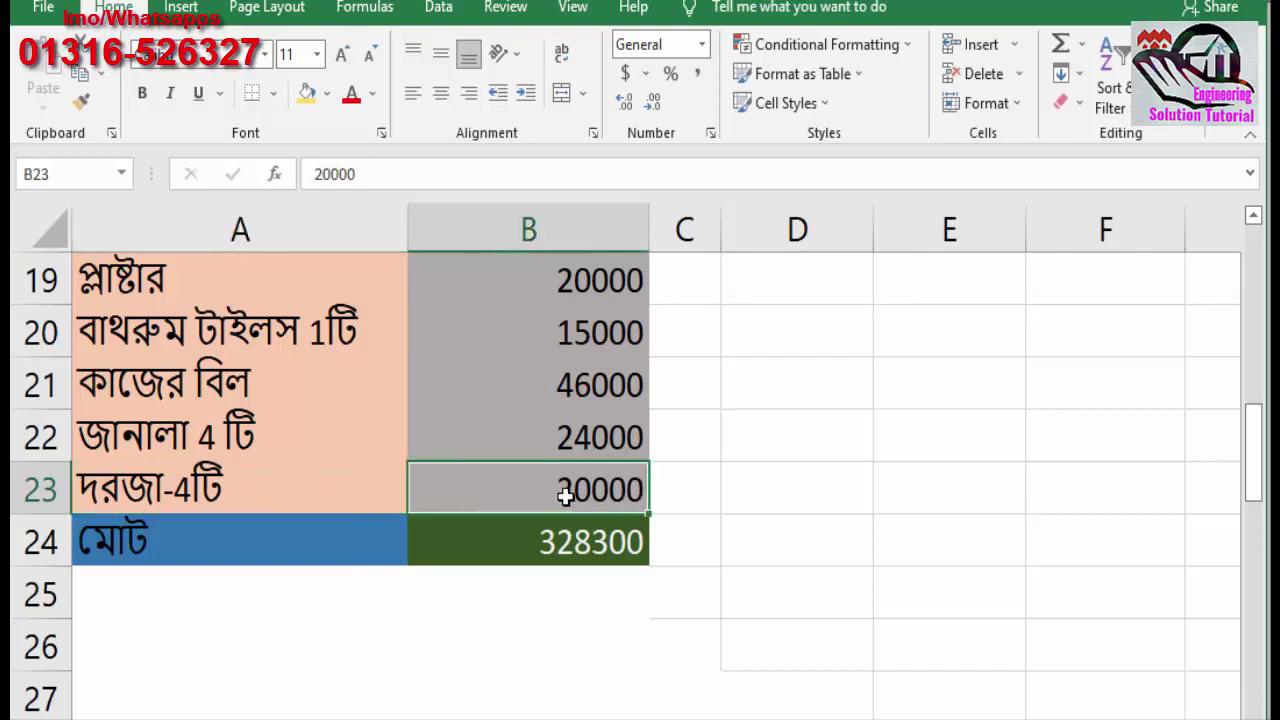
{"action": "left_click_drag", "start_coordinate": [683, 488], "coordinate": [177, 486]}
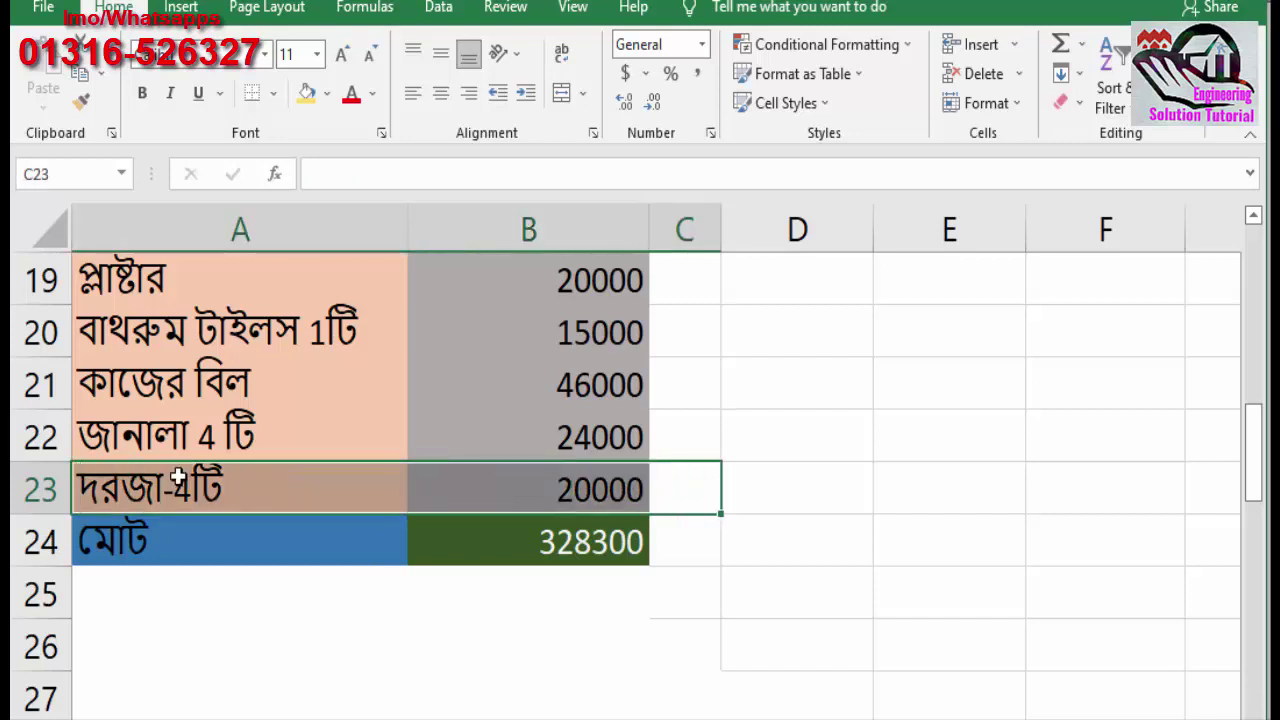
{"action": "left_click", "coordinate": [170, 435]}
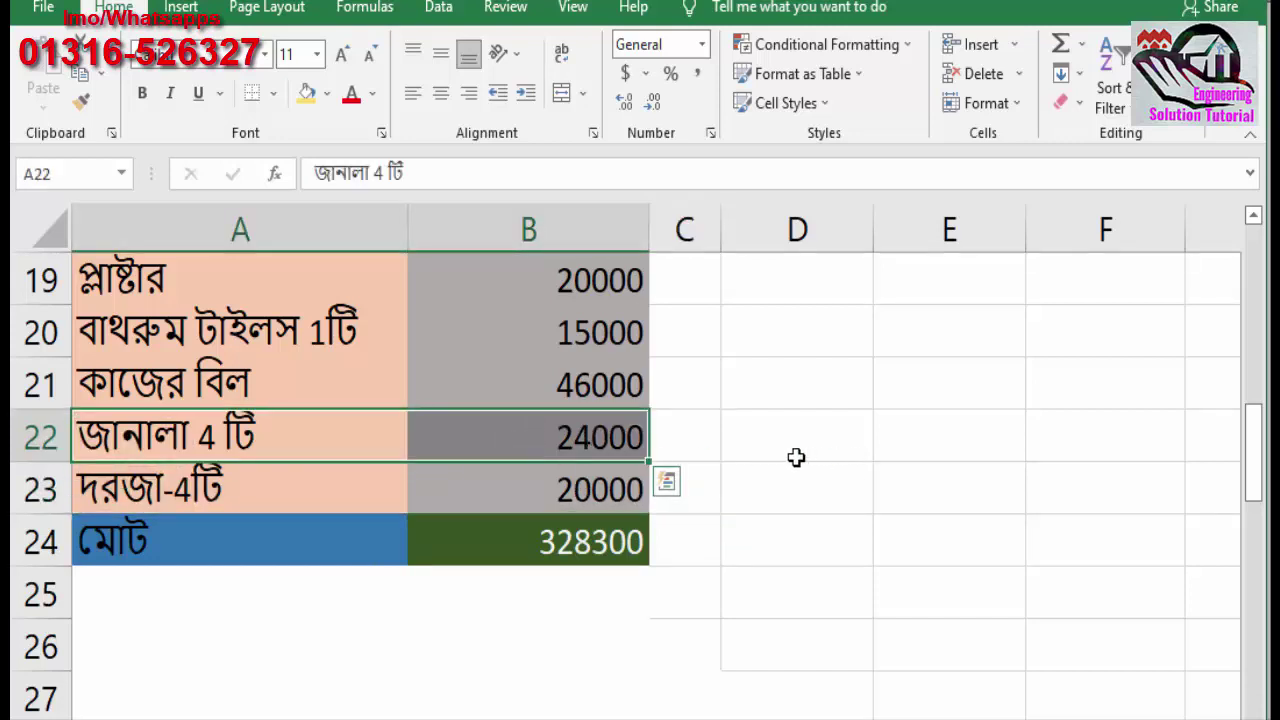
{"action": "left_click", "coordinate": [796, 458]}
{"action": "scroll", "coordinate": [571, 694], "scroll_direction": "up", "scroll_amount": 1}
{"action": "double_click", "coordinate": [571, 694]}
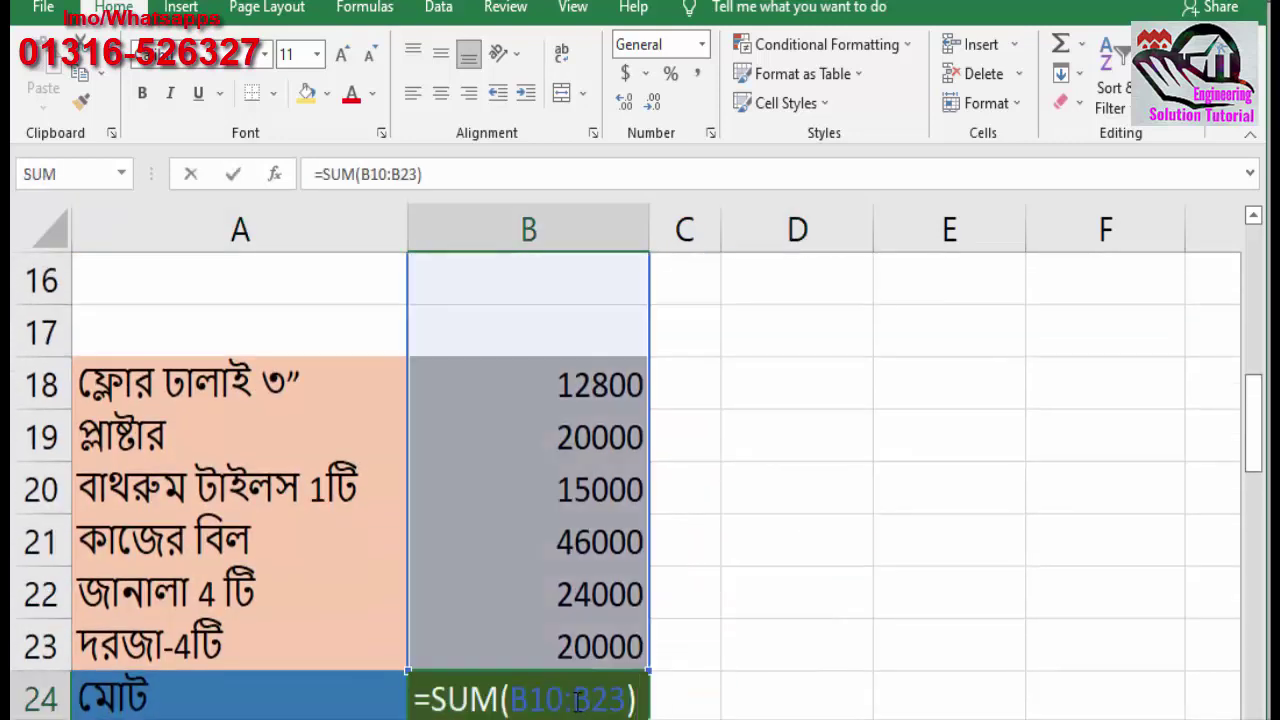
{"action": "scroll", "coordinate": [845, 696], "scroll_direction": "up", "scroll_amount": 3}
{"action": "scroll", "coordinate": [828, 696], "scroll_direction": "down", "scroll_amount": 3}
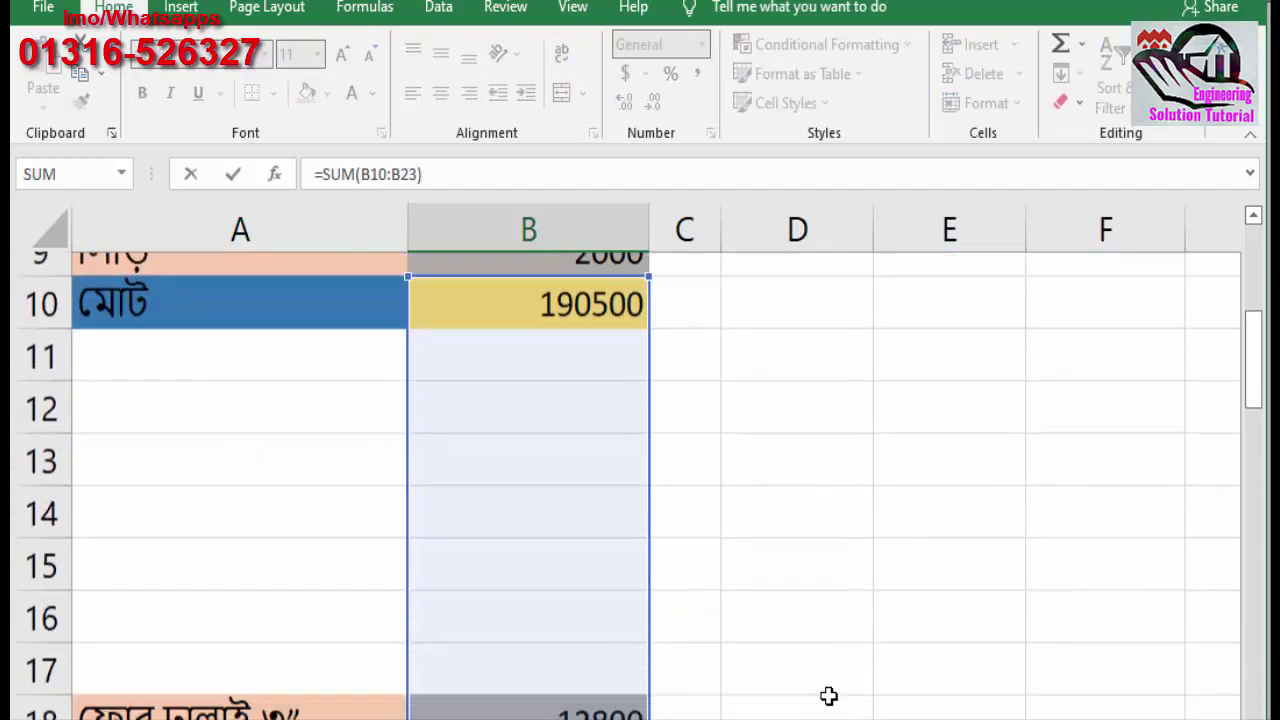
{"action": "left_click", "coordinate": [815, 632]}
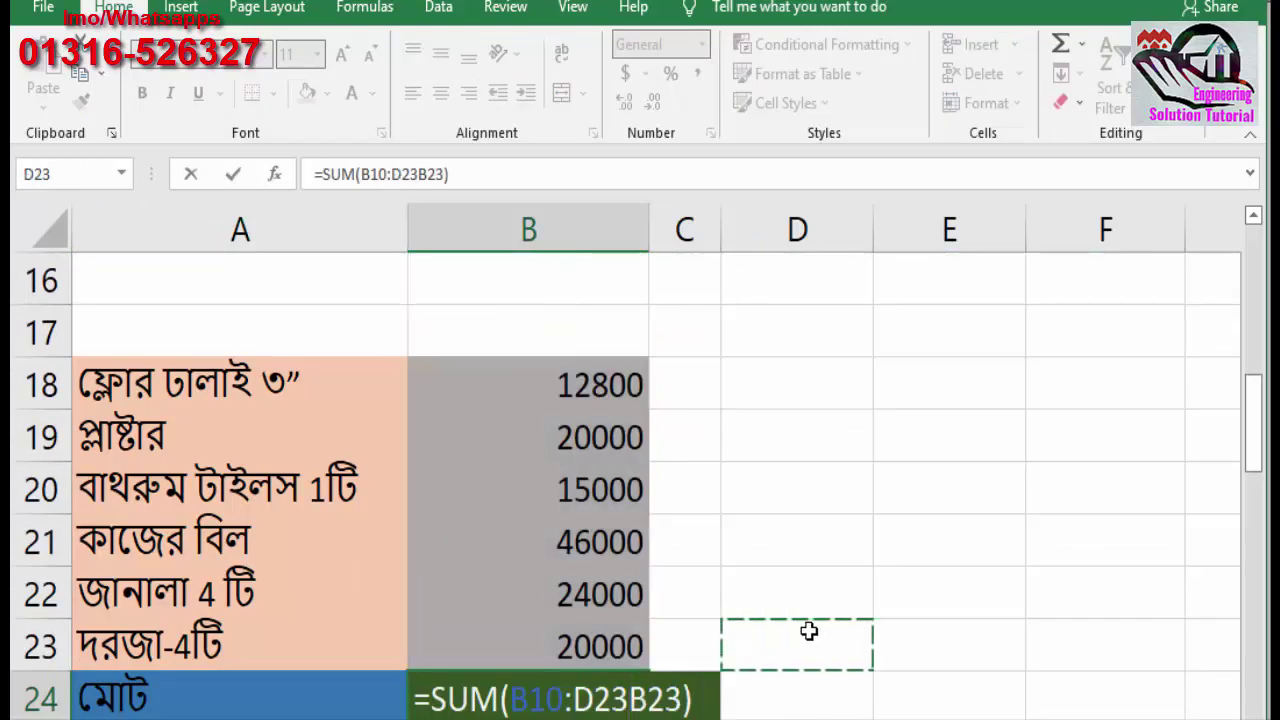
{"action": "key", "text": "Escape"}
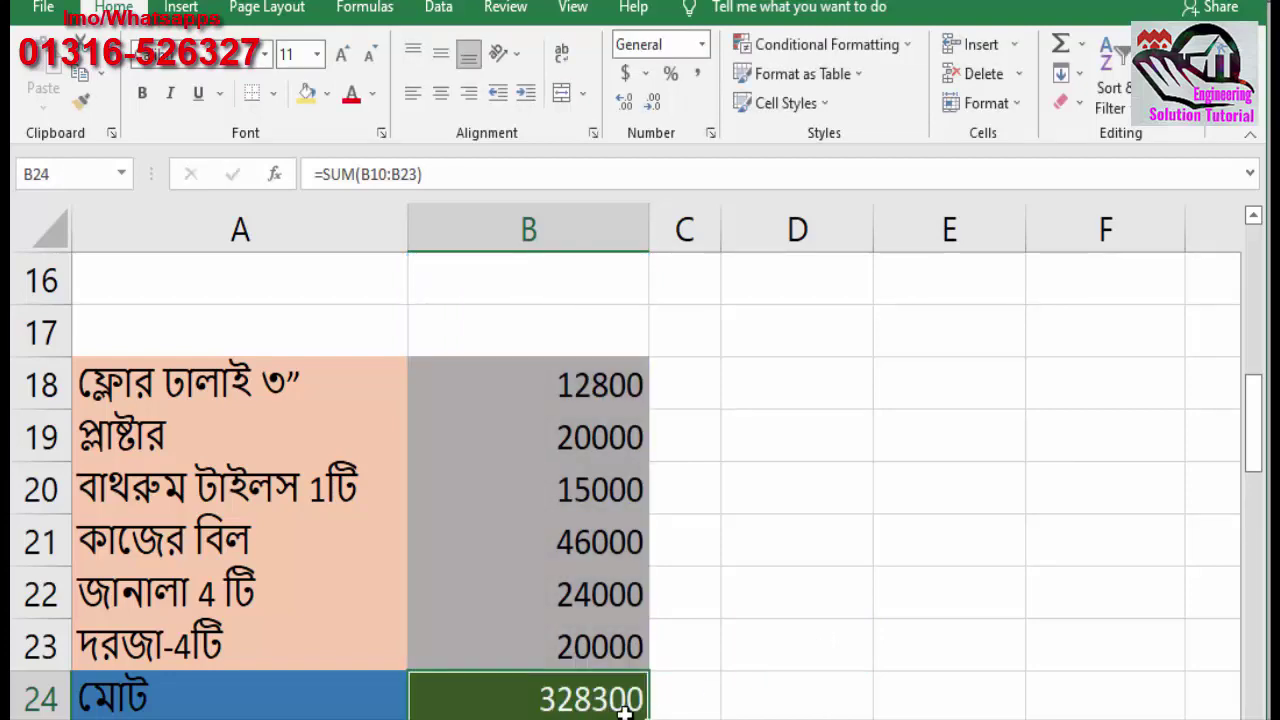
{"action": "left_click", "coordinate": [734, 690]}
{"action": "scroll", "coordinate": [730, 650], "scroll_direction": "up", "scroll_amount": 3}
{"action": "scroll", "coordinate": [724, 622], "scroll_direction": "up", "scroll_amount": 2}
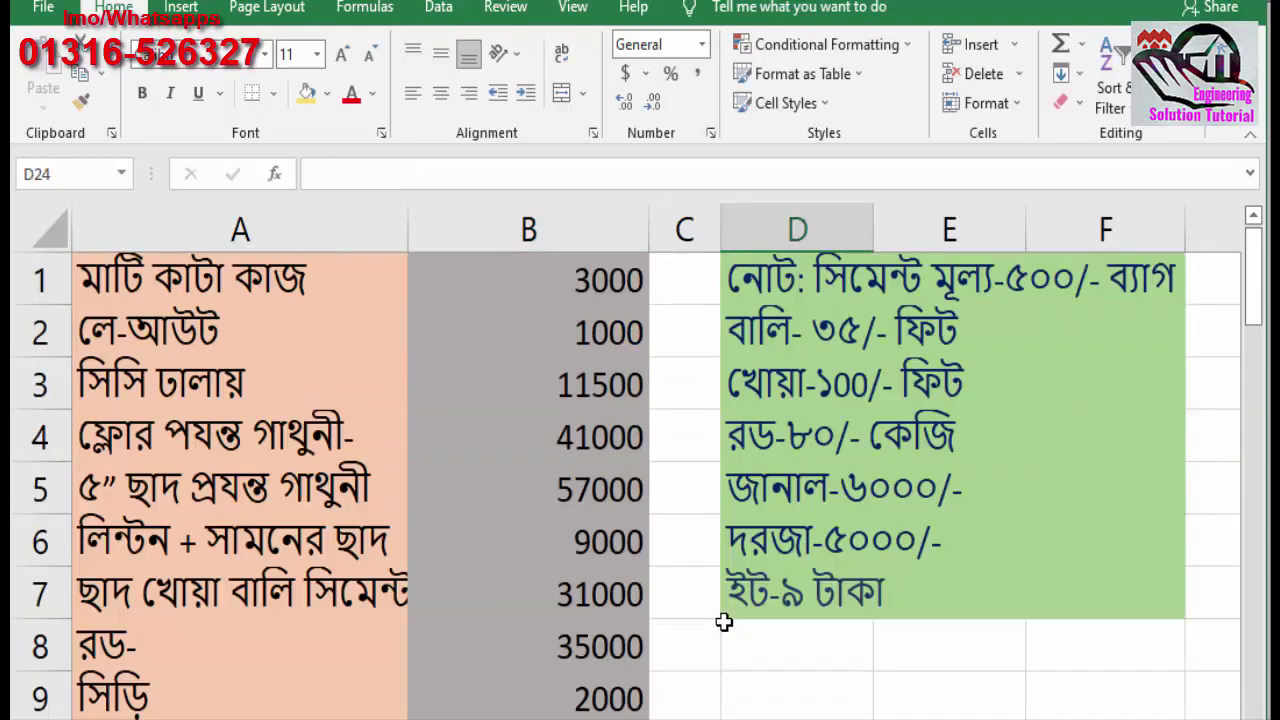
{"action": "scroll", "coordinate": [700, 654], "scroll_direction": "down", "scroll_amount": 3}
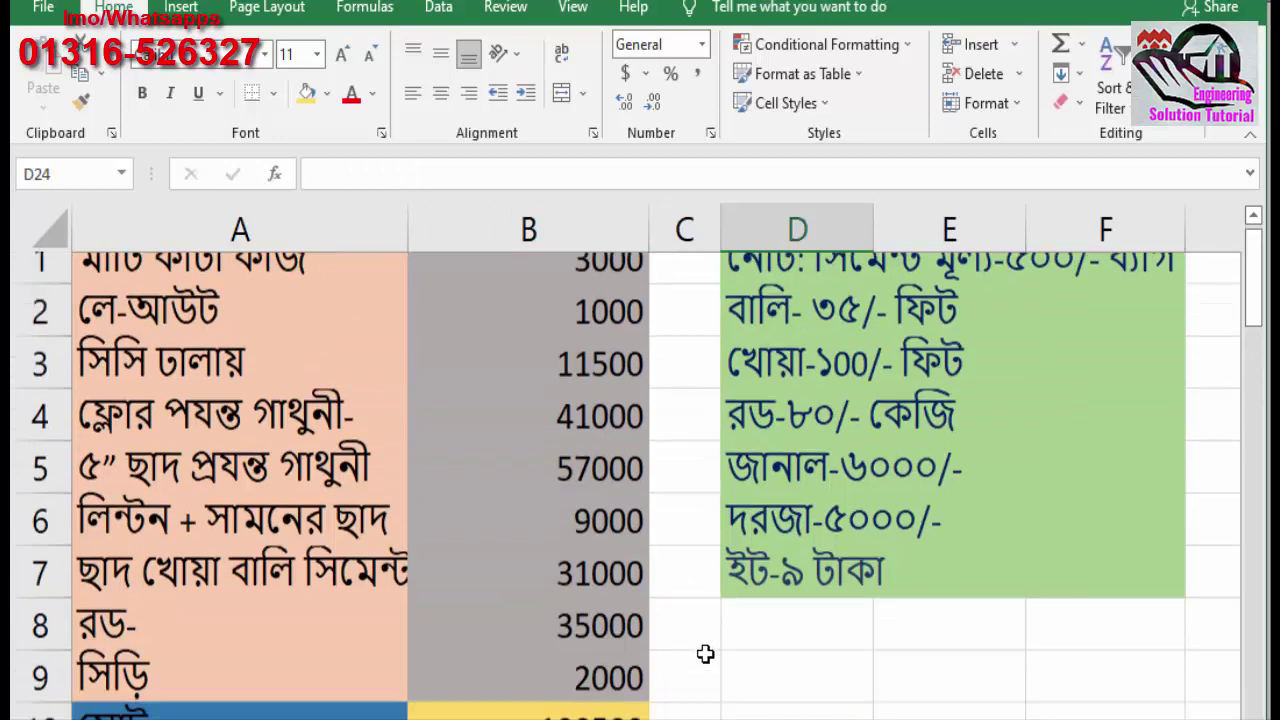
{"action": "scroll", "coordinate": [700, 654], "scroll_direction": "down", "scroll_amount": 2}
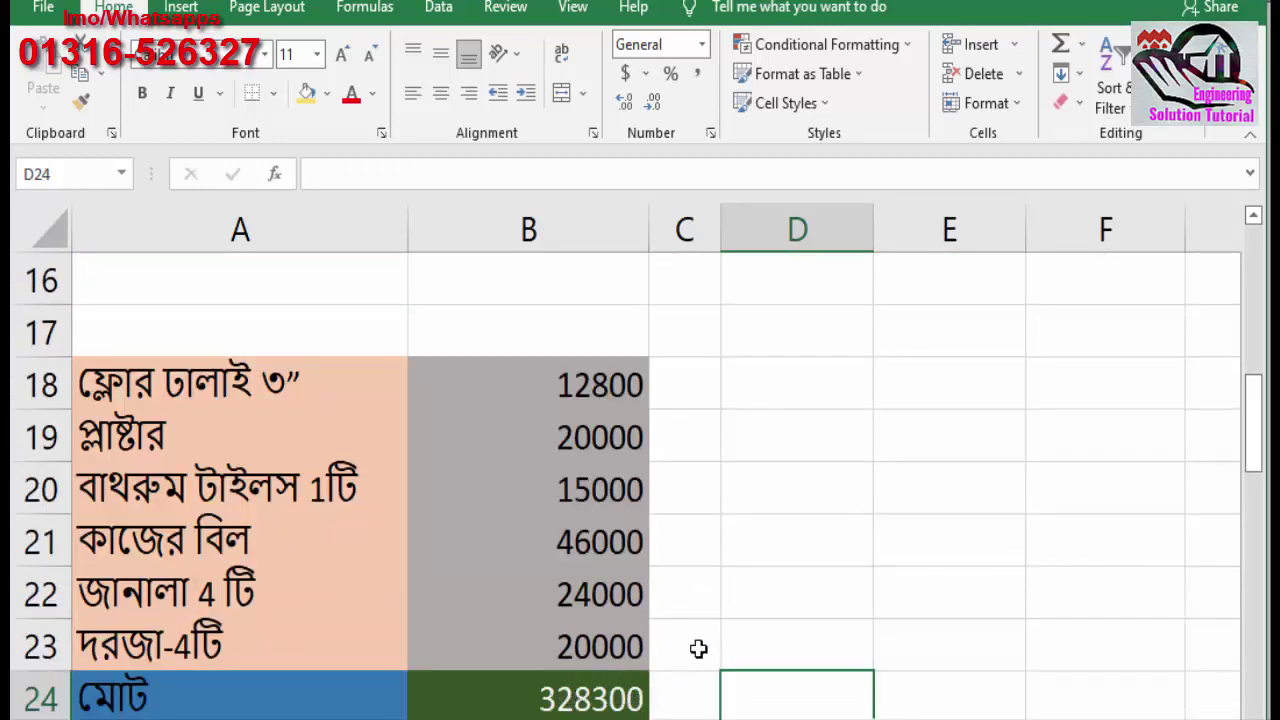
{"action": "scroll", "coordinate": [698, 649], "scroll_direction": "up", "scroll_amount": 2}
{"action": "scroll", "coordinate": [698, 645], "scroll_direction": "up", "scroll_amount": 1}
{"action": "scroll", "coordinate": [696, 642], "scroll_direction": "up", "scroll_amount": 2}
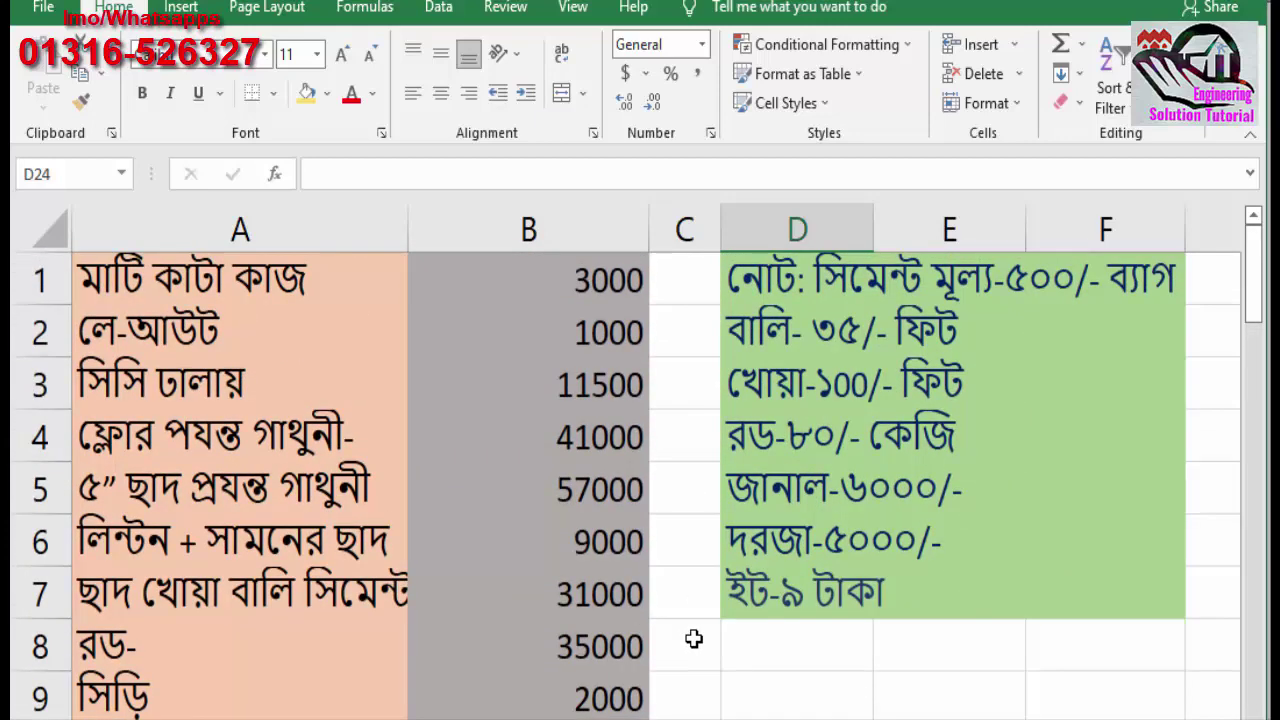
{"action": "scroll", "coordinate": [681, 650], "scroll_direction": "down", "scroll_amount": 1}
{"action": "scroll", "coordinate": [680, 652], "scroll_direction": "down", "scroll_amount": 1}
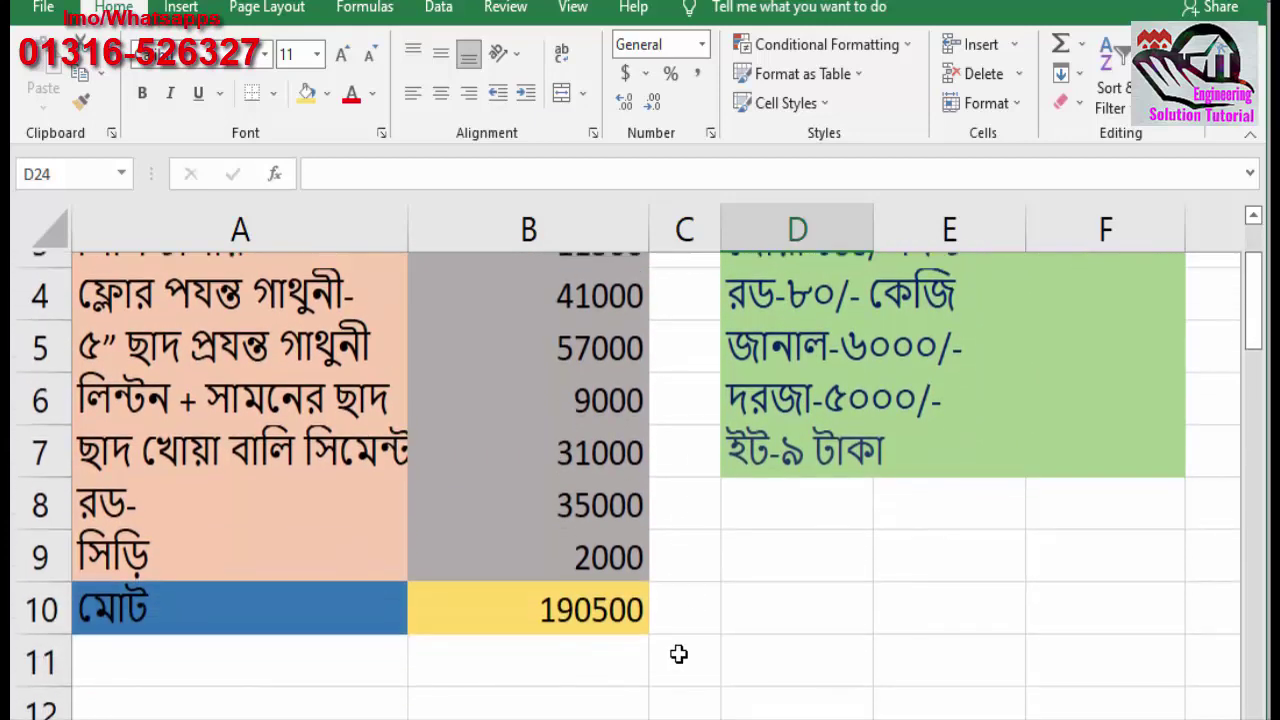
{"action": "scroll", "coordinate": [600, 630], "scroll_direction": "up", "scroll_amount": 2}
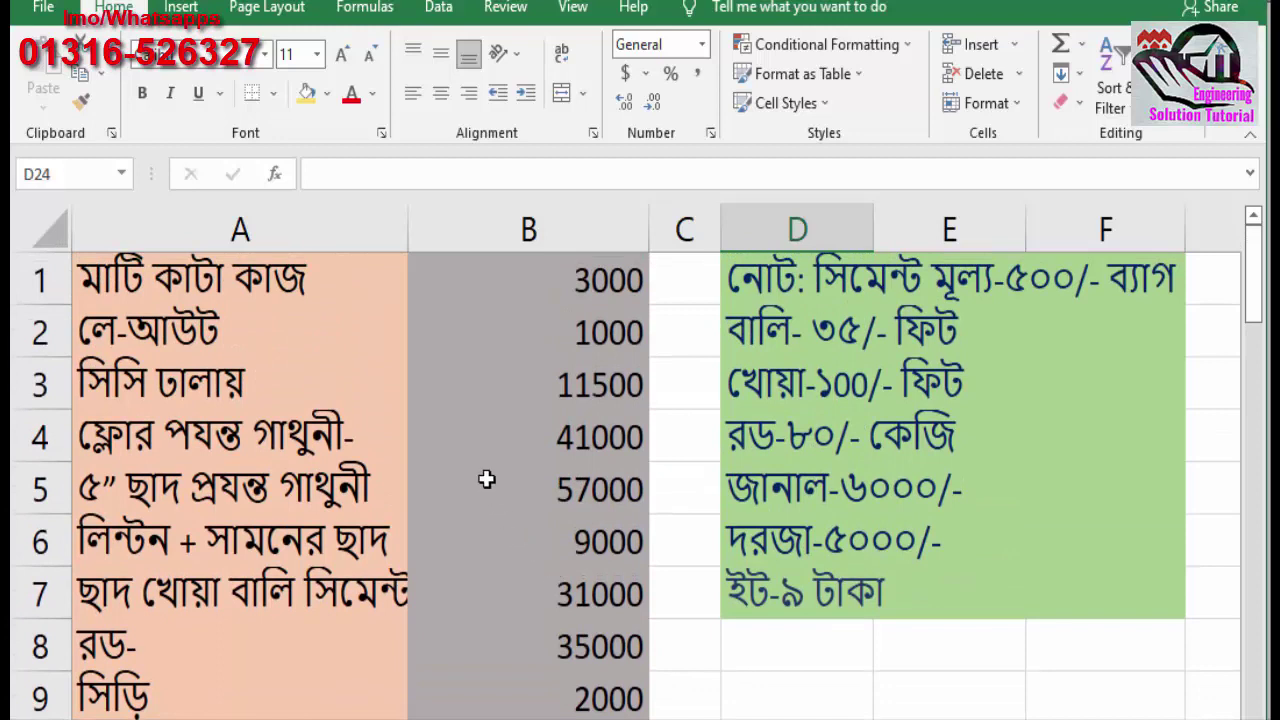
{"action": "left_click_drag", "start_coordinate": [265, 292], "coordinate": [520, 376]}
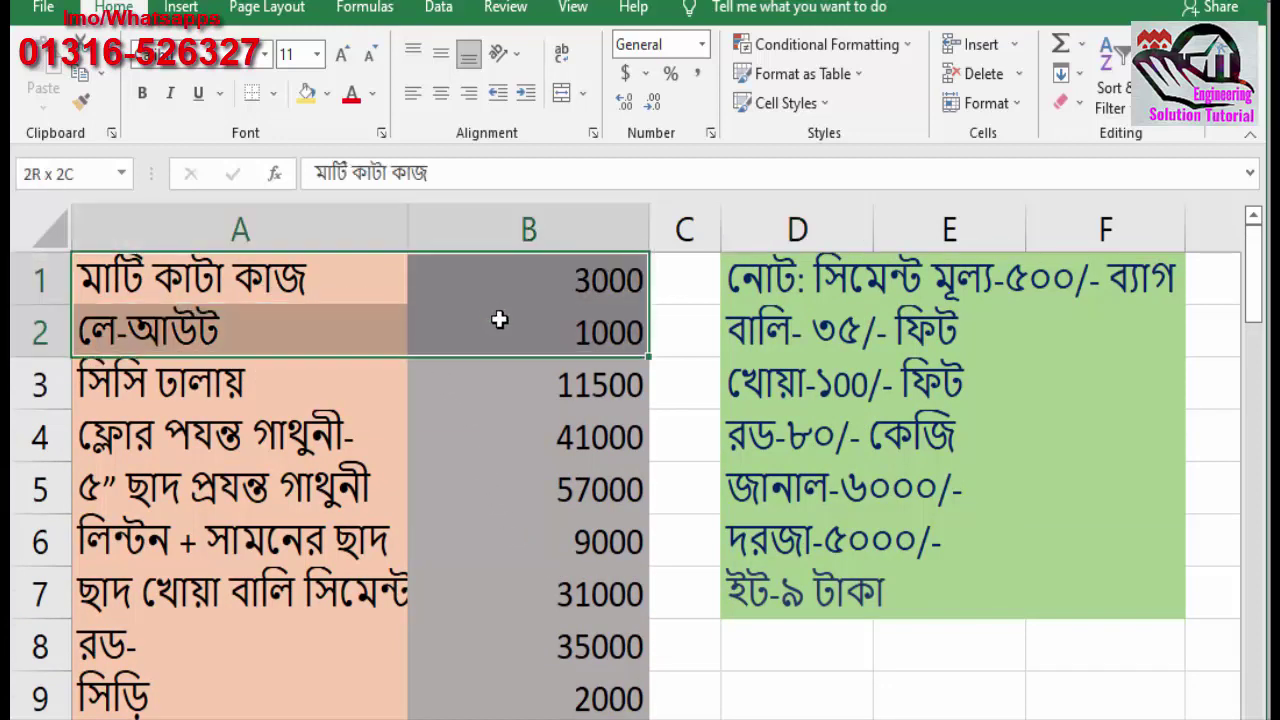
{"action": "scroll", "coordinate": [603, 472], "scroll_direction": "down", "scroll_amount": 1}
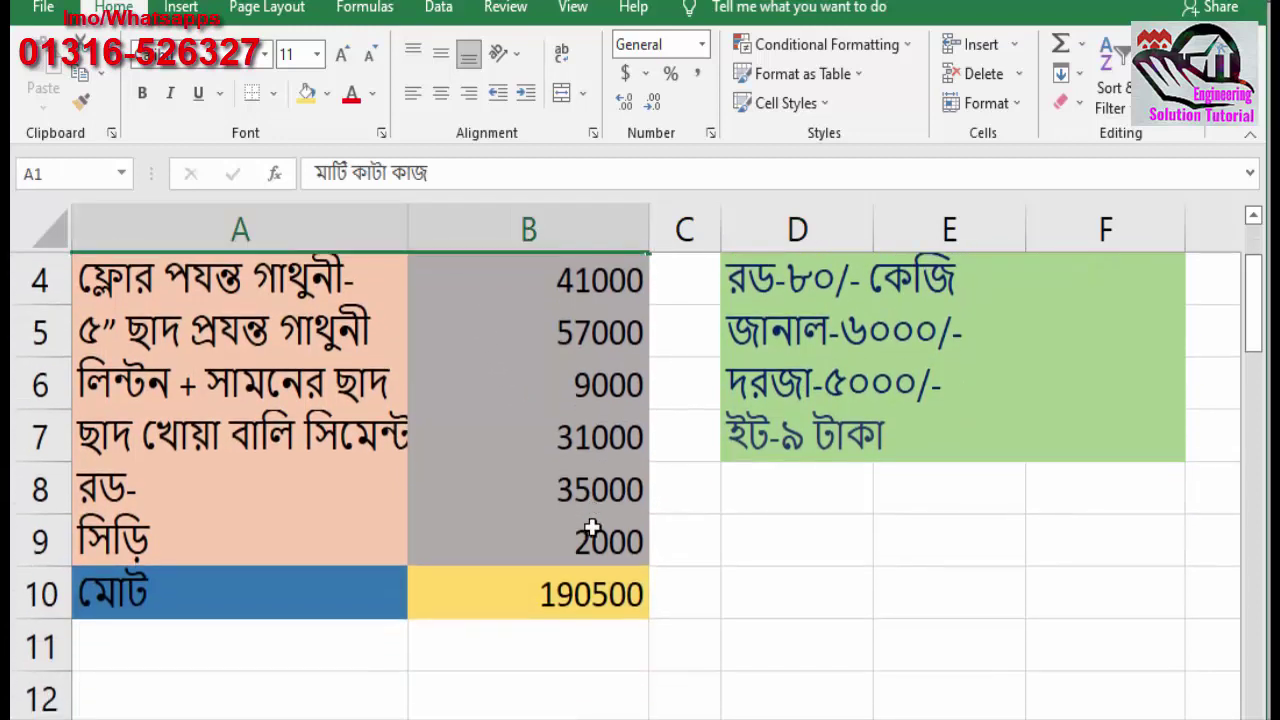
{"action": "left_click", "coordinate": [515, 598]}
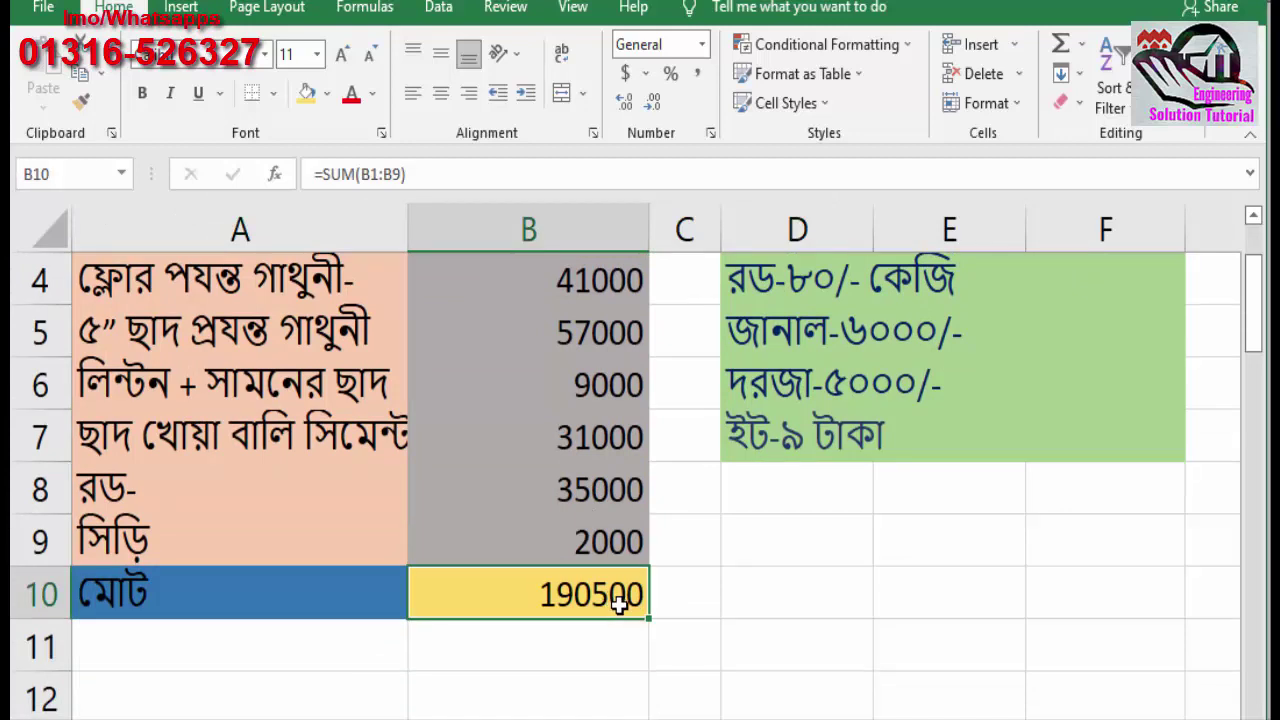
{"action": "scroll", "coordinate": [760, 621], "scroll_direction": "up", "scroll_amount": 1}
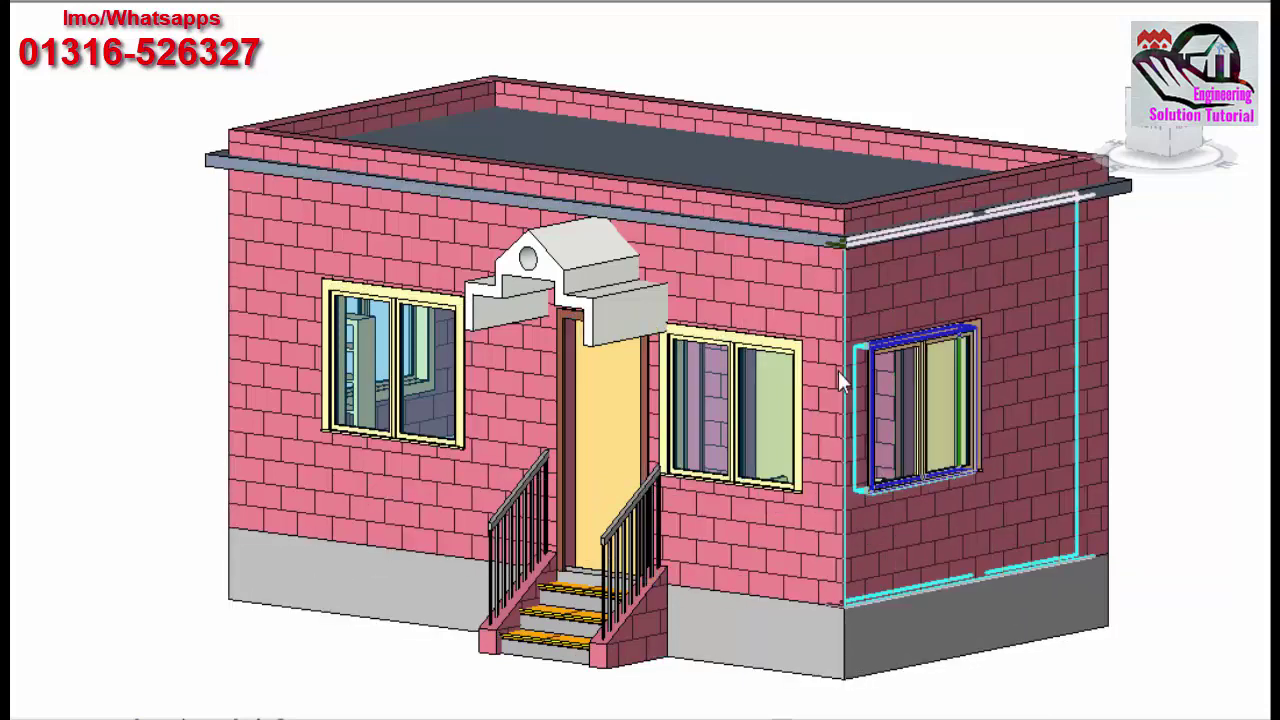
- Select the front wall, orbit around the house, then reset to the Home view
{"action": "left_click", "coordinate": [752, 269]}
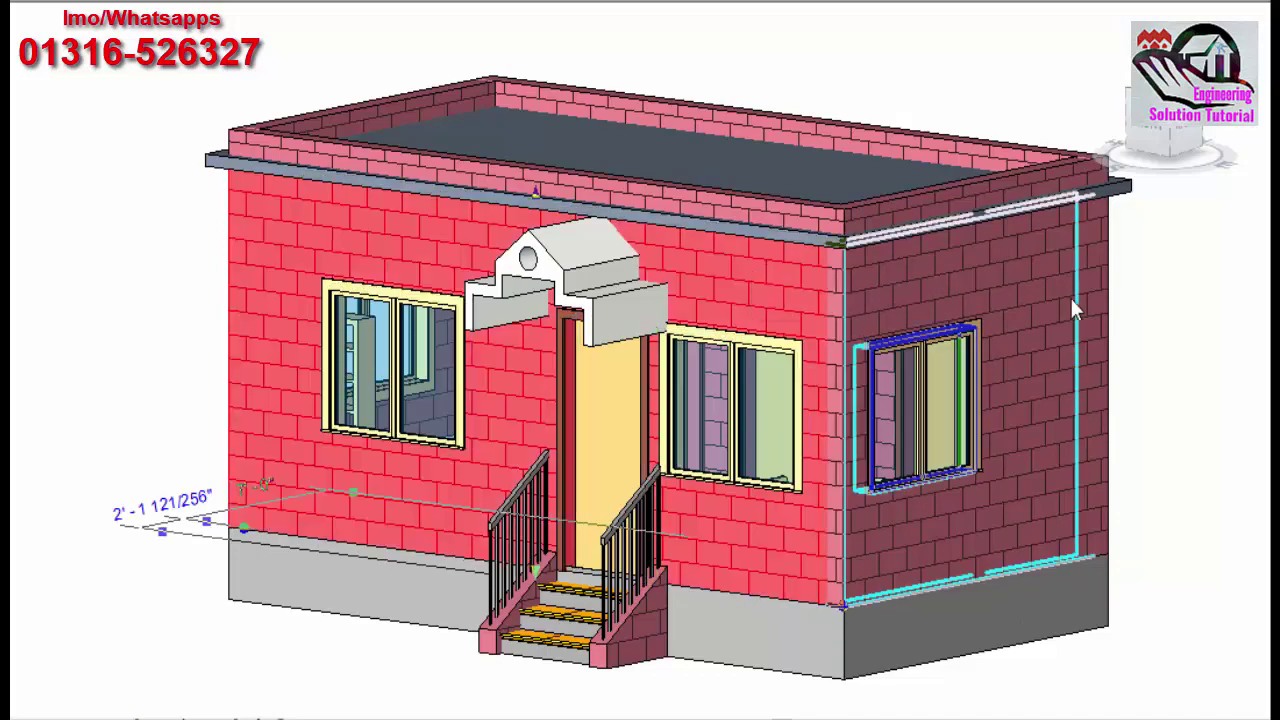
{"action": "left_click", "coordinate": [1170, 330]}
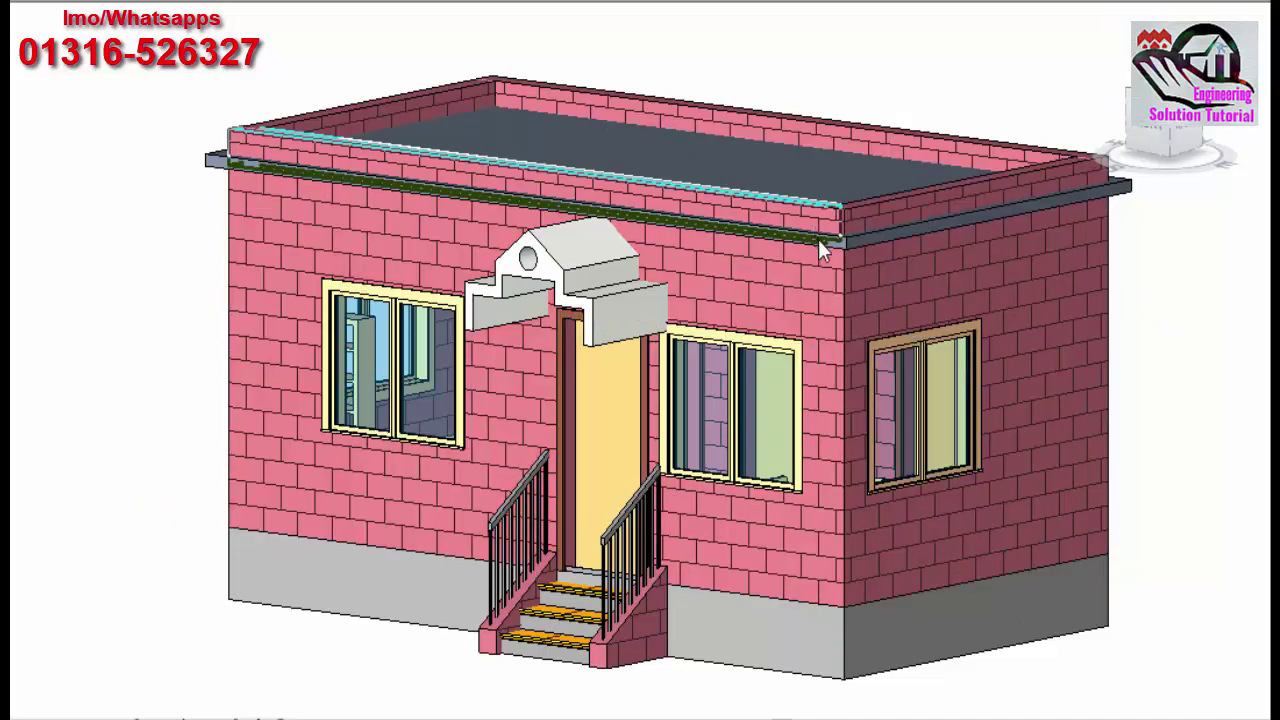
{"action": "mouse_move", "coordinate": [1179, 128]}
{"action": "left_click_drag", "start_coordinate": [1179, 128], "coordinate": [1165, 140]}
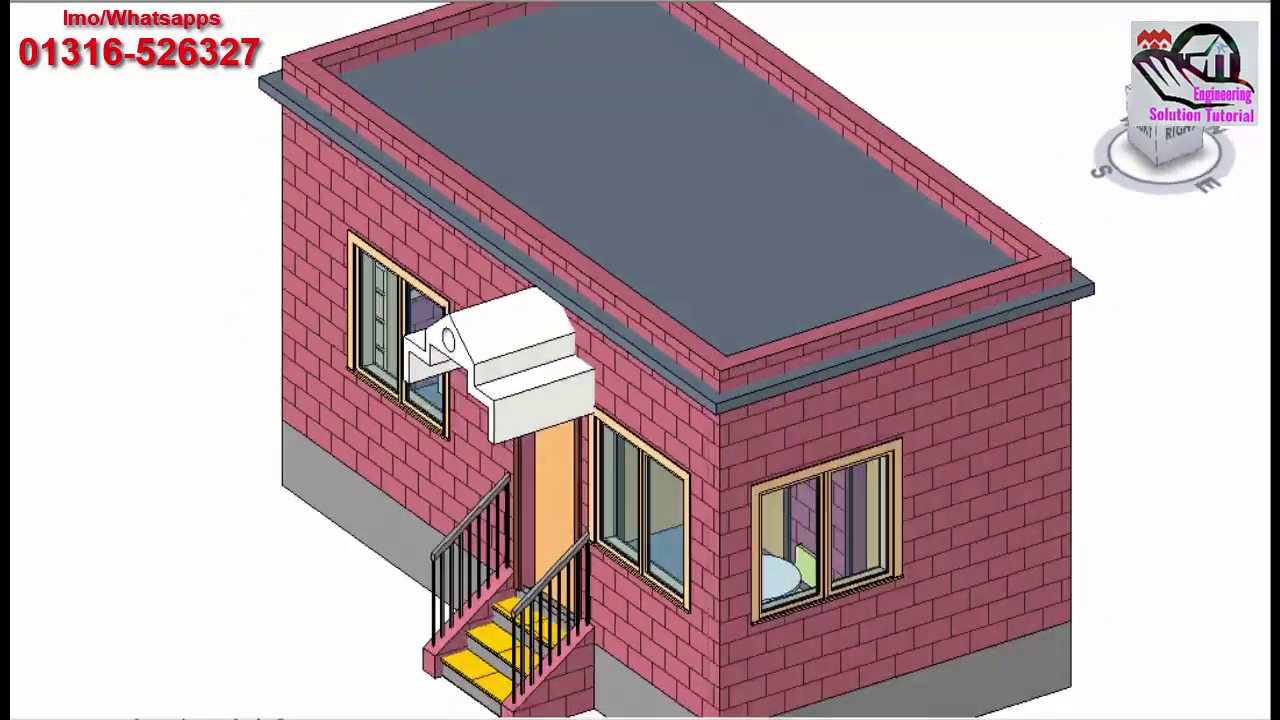
{"action": "mouse_move", "coordinate": [1165, 140]}
{"action": "left_mouse_down"}
{"action": "mouse_move", "coordinate": [1185, 150]}
{"action": "mouse_move", "coordinate": [1170, 140]}
{"action": "left_mouse_up"}
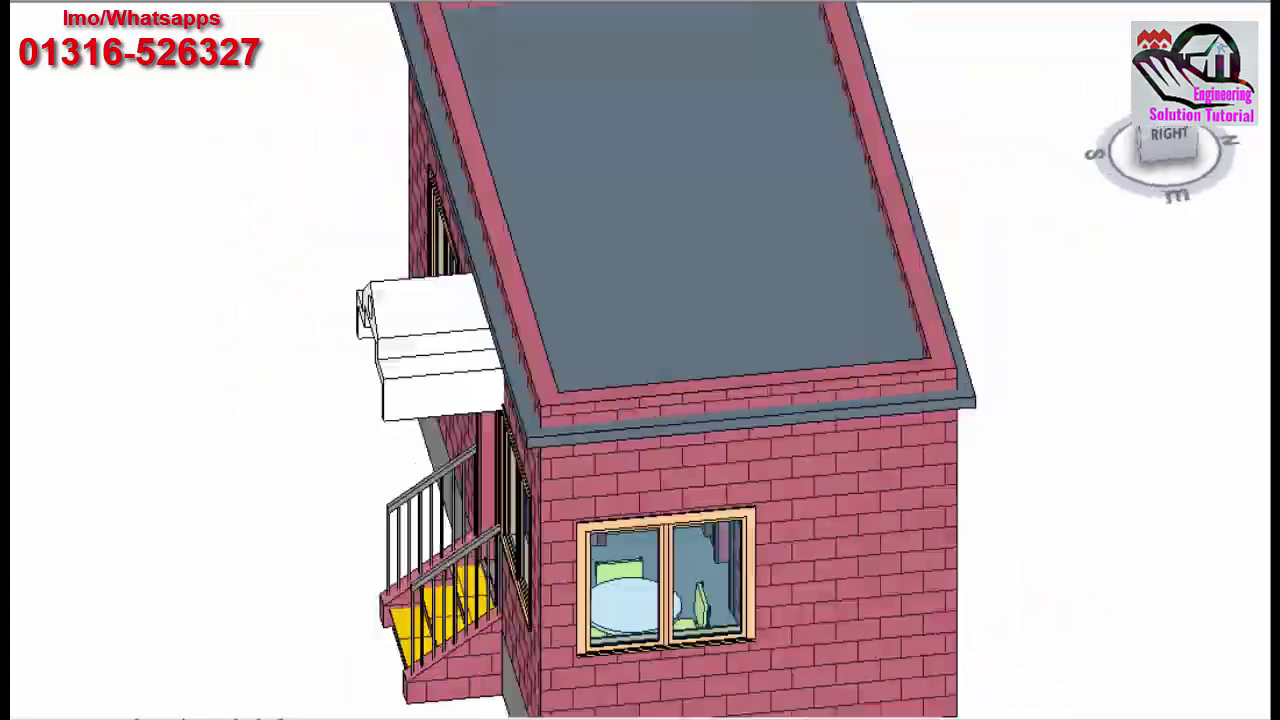
{"action": "left_click", "coordinate": [1170, 140]}
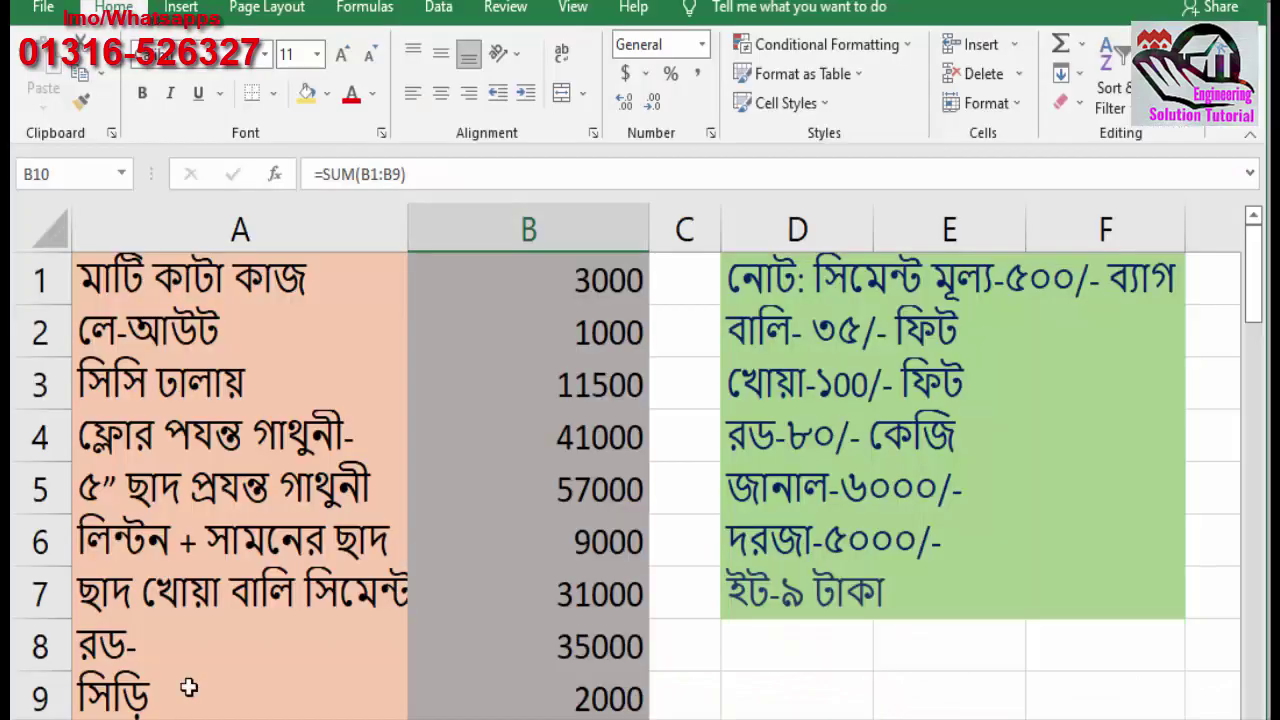
- Scroll the estimate down to row 24 and back up to review both cost tables
{"action": "scroll", "coordinate": [428, 443], "scroll_direction": "down", "scroll_amount": 1}
{"action": "scroll", "coordinate": [534, 517], "scroll_direction": "down", "scroll_amount": 2}
{"action": "scroll", "coordinate": [552, 503], "scroll_direction": "up", "scroll_amount": 1}
{"action": "scroll", "coordinate": [552, 503], "scroll_direction": "up", "scroll_amount": 2}
{"action": "scroll", "coordinate": [552, 503], "scroll_direction": "down", "scroll_amount": 3}
{"action": "scroll", "coordinate": [549, 503], "scroll_direction": "down", "scroll_amount": 1}
{"action": "scroll", "coordinate": [543, 511], "scroll_direction": "down", "scroll_amount": 1}
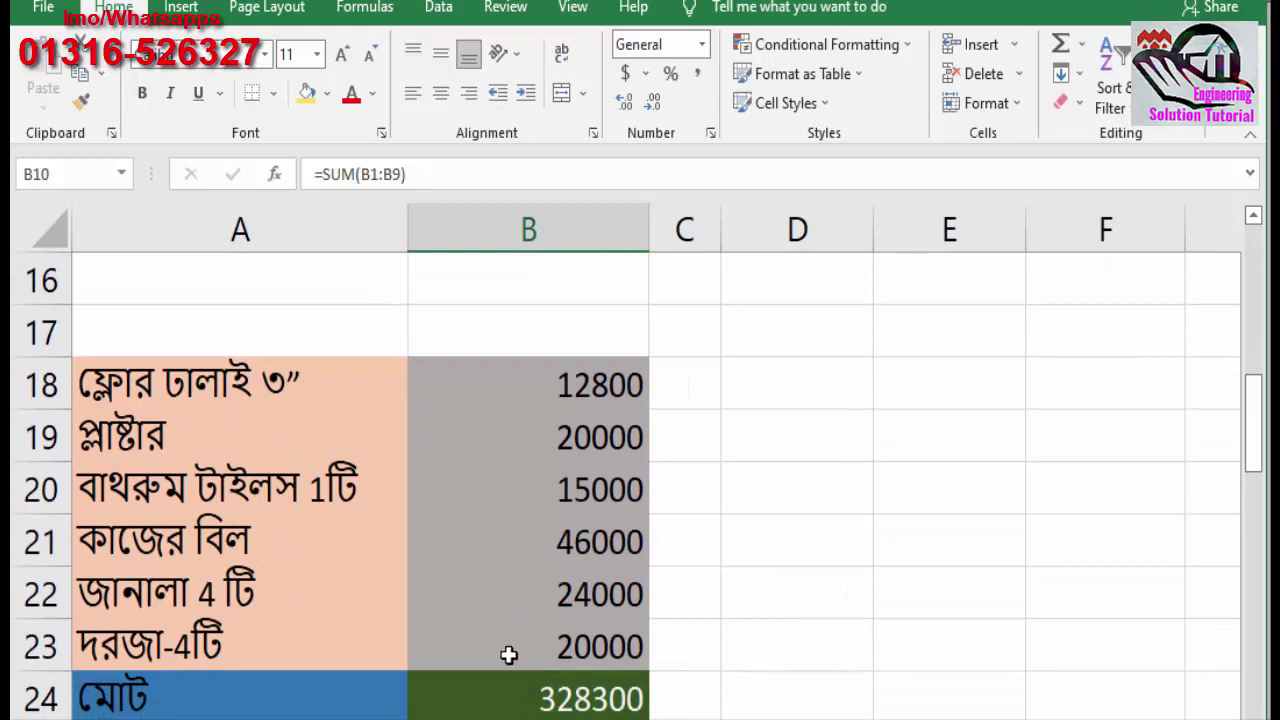
{"action": "scroll", "coordinate": [591, 707], "scroll_direction": "up", "scroll_amount": 3}
{"action": "scroll", "coordinate": [600, 703], "scroll_direction": "up", "scroll_amount": 2}
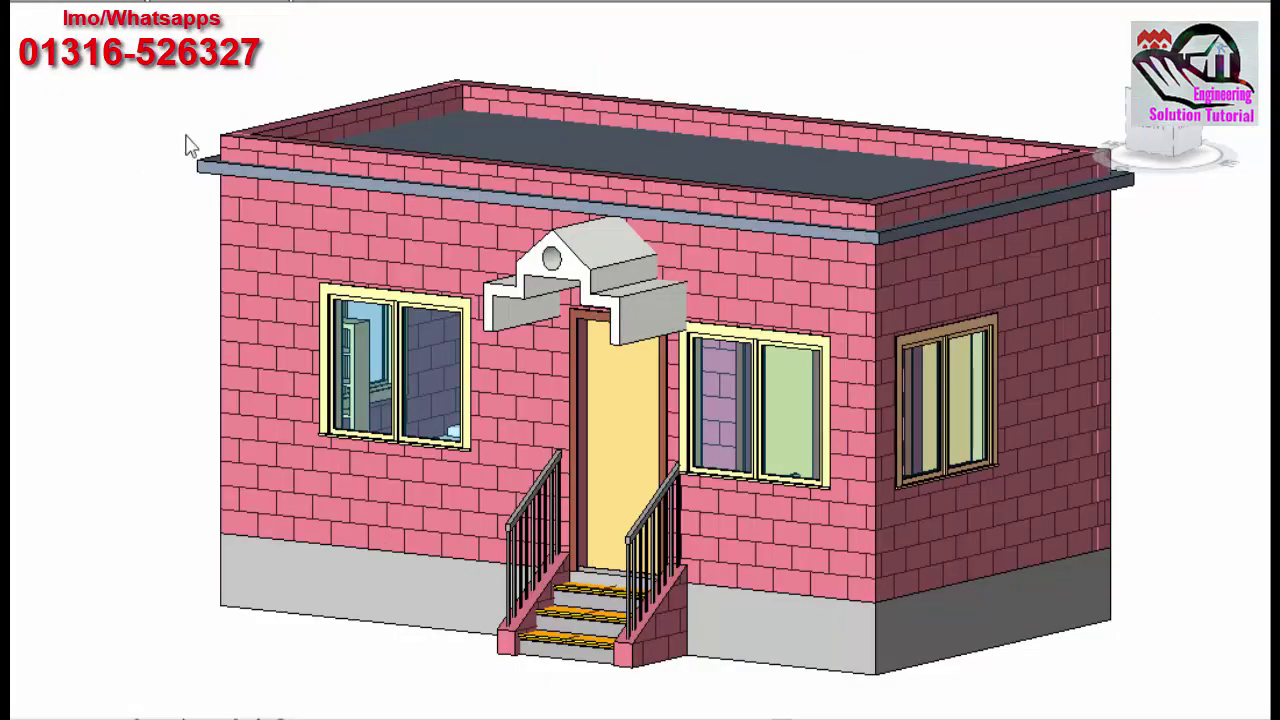
- Show the brick house in the straight-on FRONT view
{"action": "left_click", "coordinate": [1167, 123]}
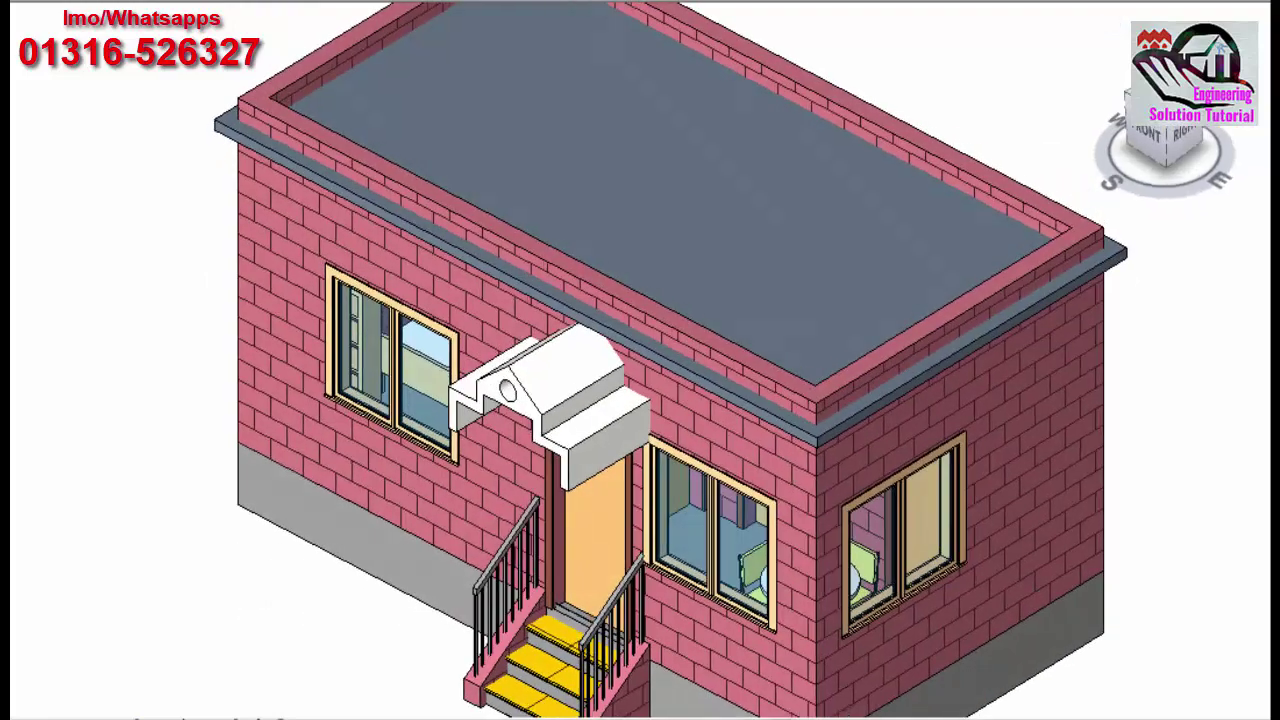